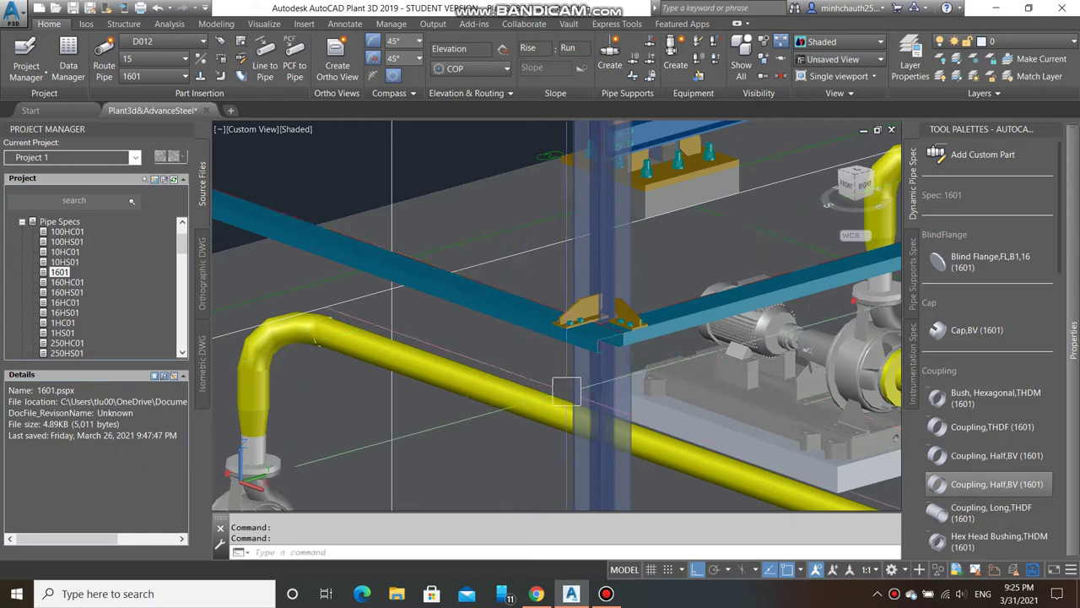
# - Route a vertical branch pipe from the intersection point, ending perpendicular on the yellow pipe
pyautogui.moveTo(566, 391); pyautogui.dragTo(581, 361, button='middle')
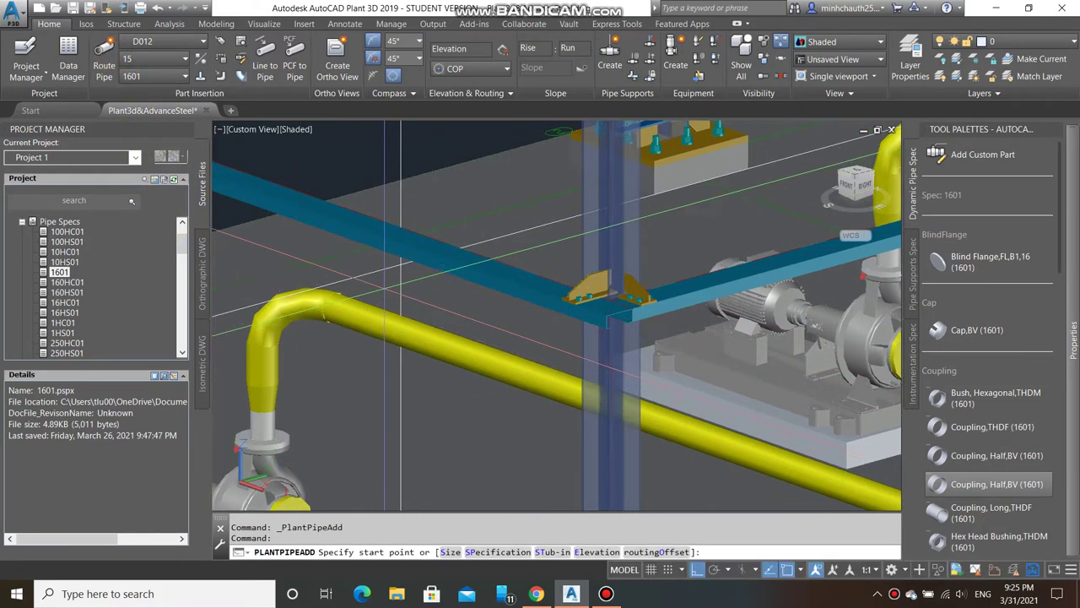
pyautogui.scroll(5, 405, 258)
pyautogui.moveTo(429, 237); pyautogui.dragTo(501, 366, button='middle')
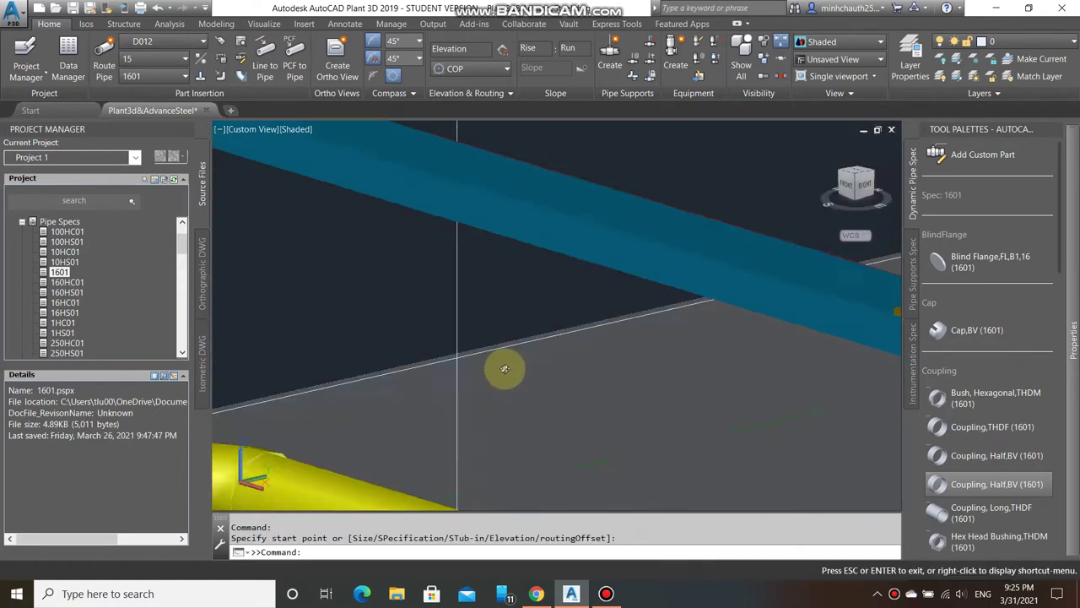
pyautogui.scroll(-3, 492, 412)
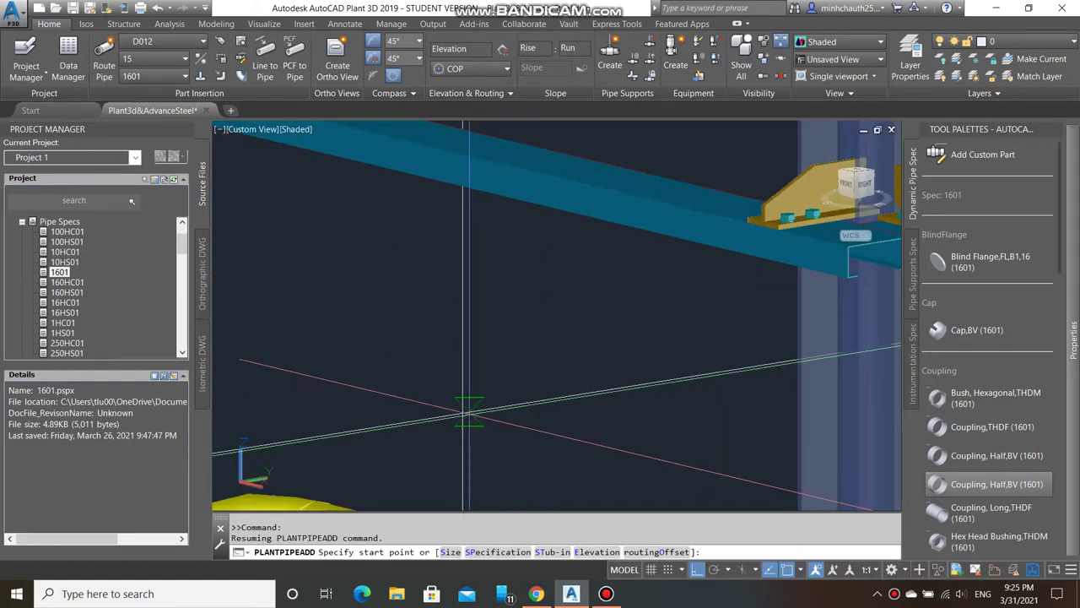
pyautogui.scroll(-3, 477, 412)
pyautogui.moveTo(477, 411)
pyautogui.keyDown('shift'); pyautogui.mouseDown(button='middle')
pyautogui.moveTo(476, 390)
pyautogui.moveTo(358, 383)
pyautogui.moveTo(362, 374)
pyautogui.mouseUp(button='middle'); pyautogui.keyUp('shift')
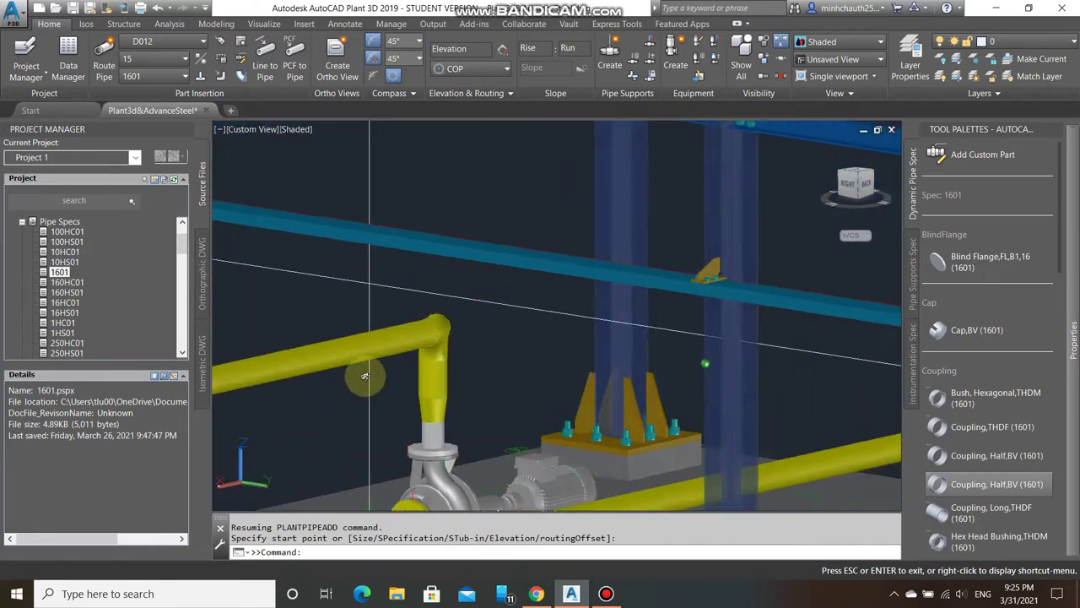
pyautogui.scroll(3, 363, 354)
pyautogui.scroll(2, 369, 287)
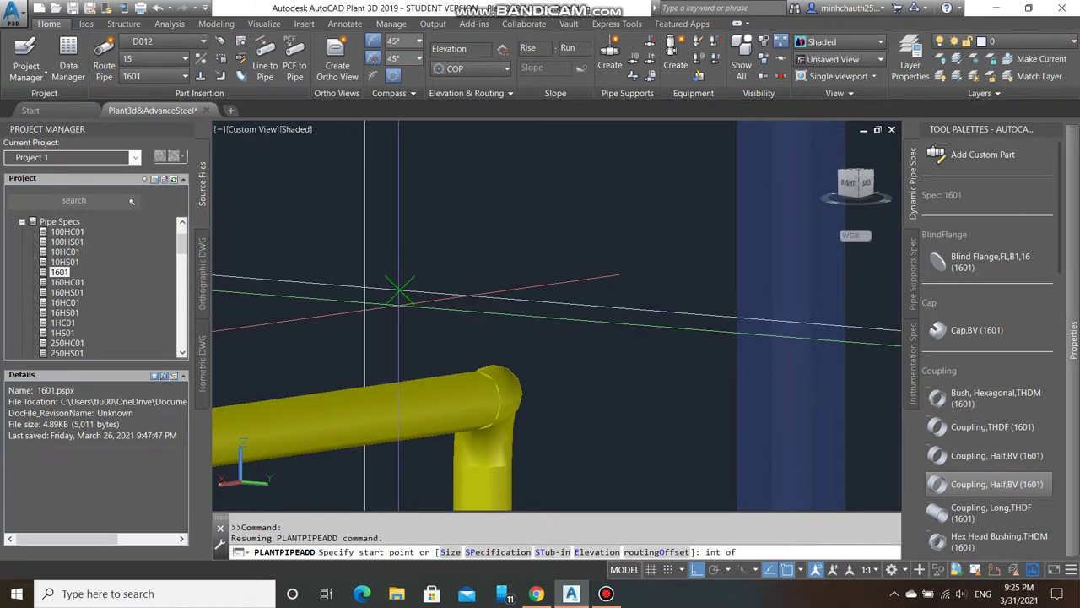
pyautogui.click(365, 287)
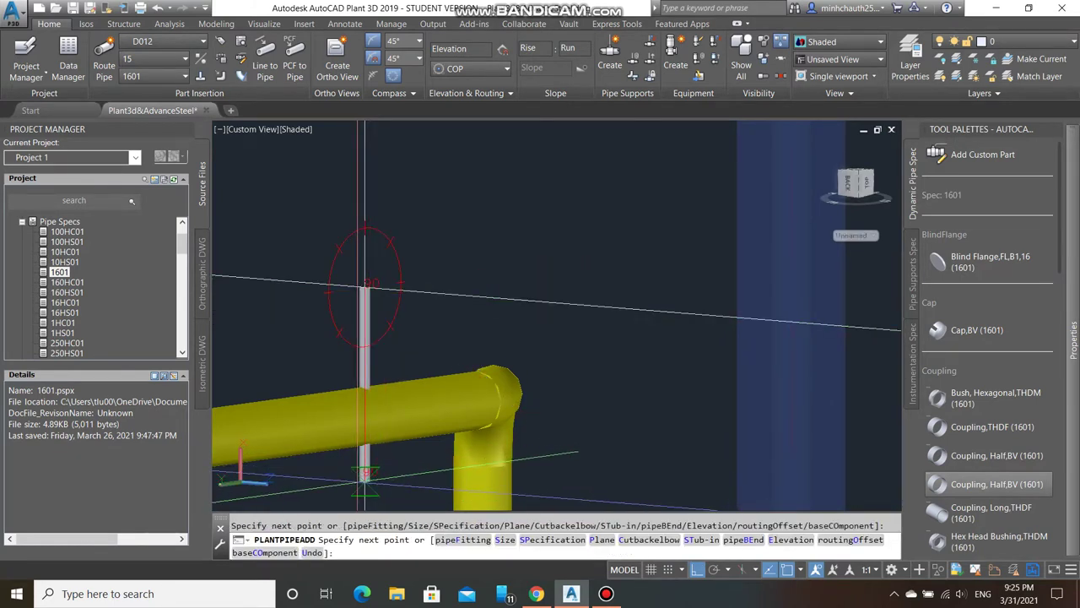
pyautogui.write('per')
pyautogui.press('Return')
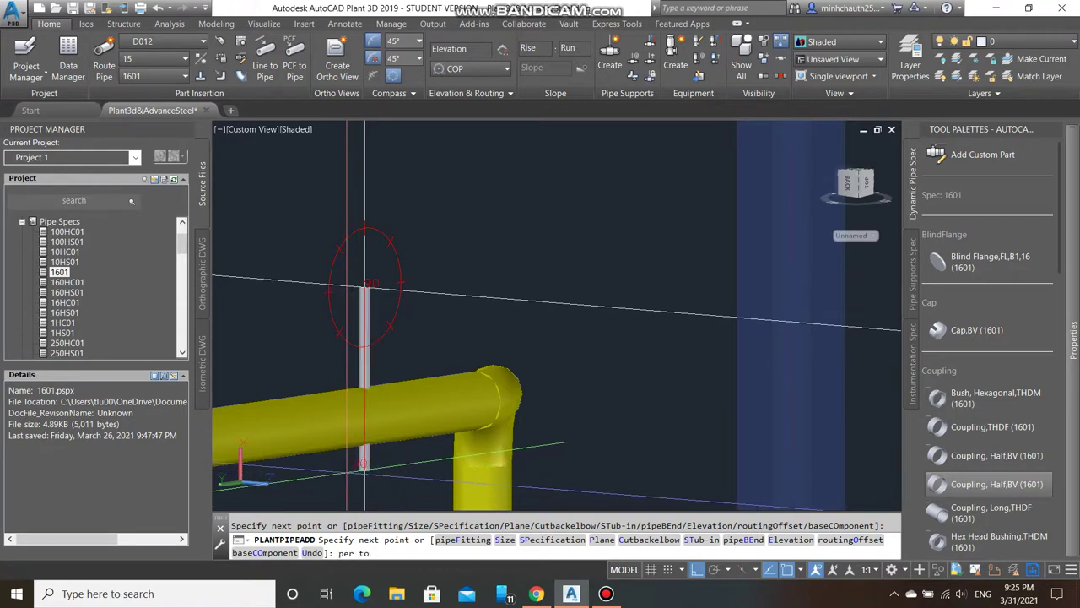
pyautogui.click(364, 422)
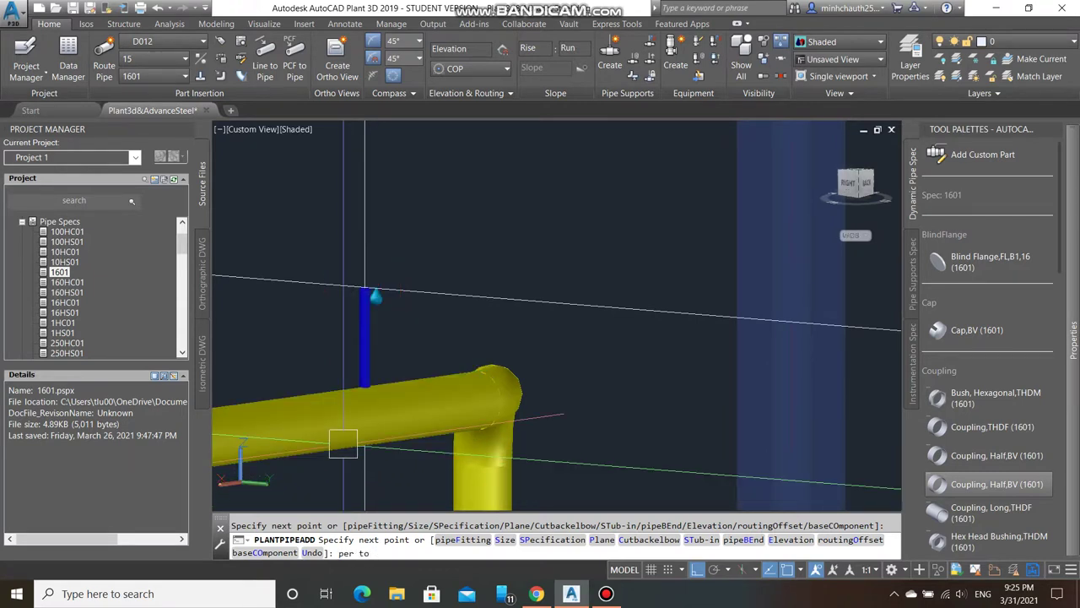
pyautogui.press('Return')
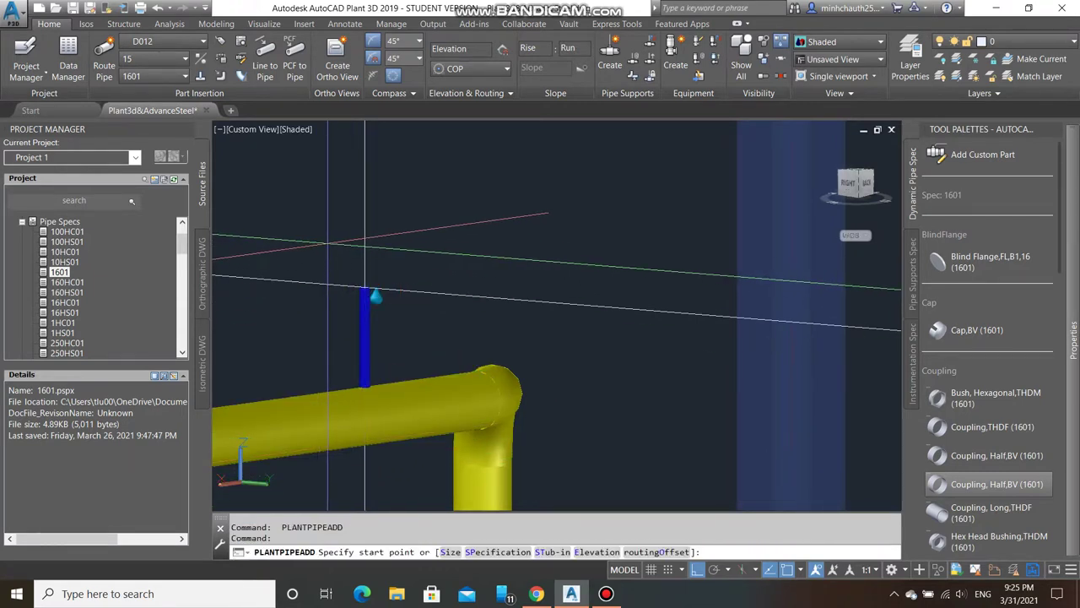
# - Route a second vertical branch from the next intersection point down onto the yellow pipe
pyautogui.scroll(-3, 315, 269)
pyautogui.scroll(-2, 315, 268)
pyautogui.scroll(3, 422, 270)
pyautogui.scroll(2, 490, 274)
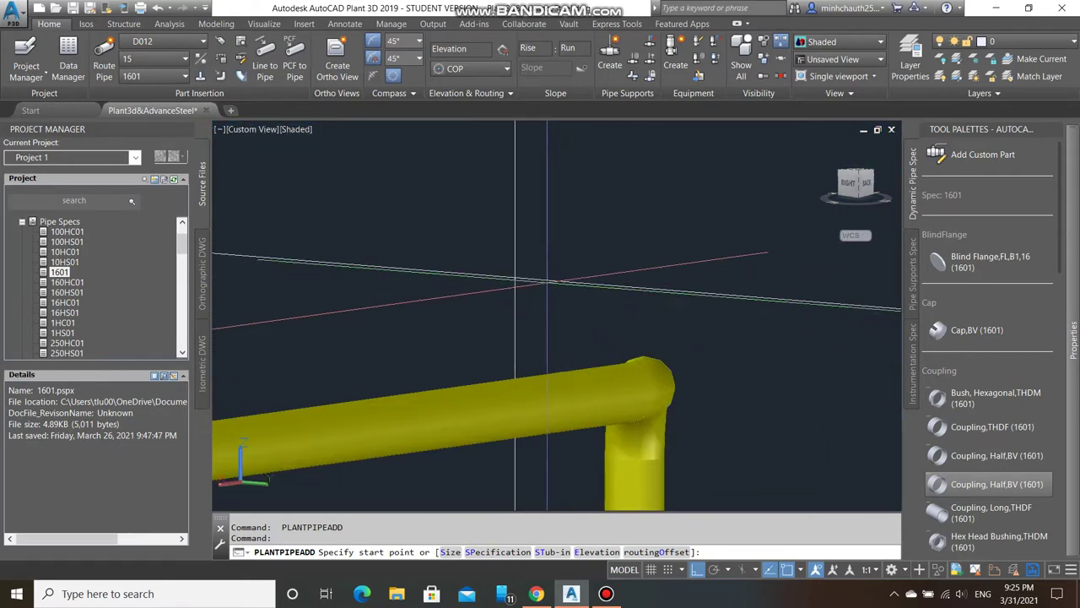
pyautogui.scroll(2, 523, 276)
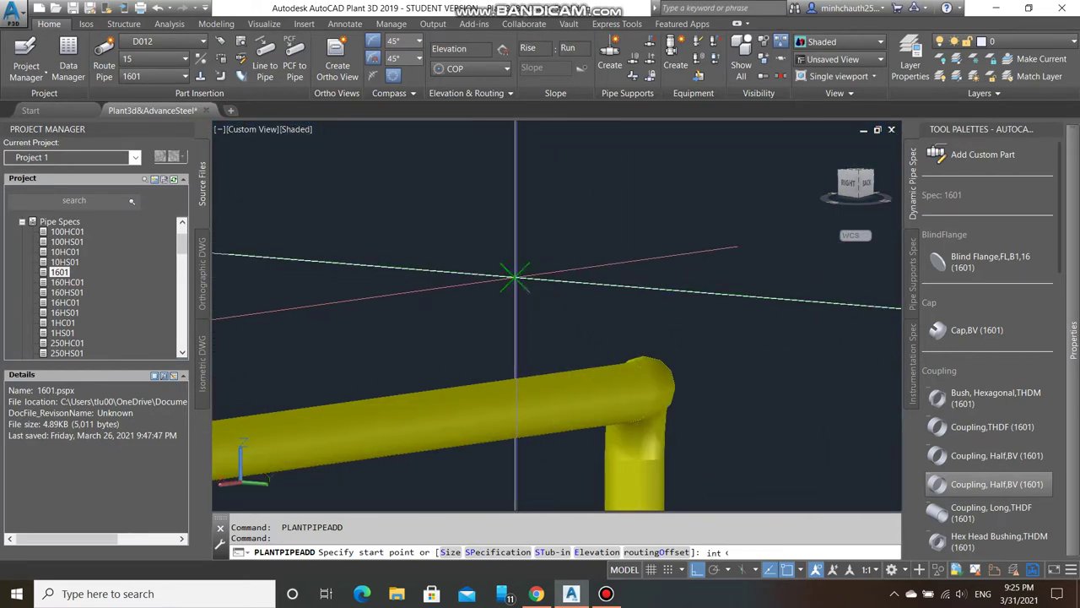
pyautogui.click(515, 276)
pyautogui.write('per to')
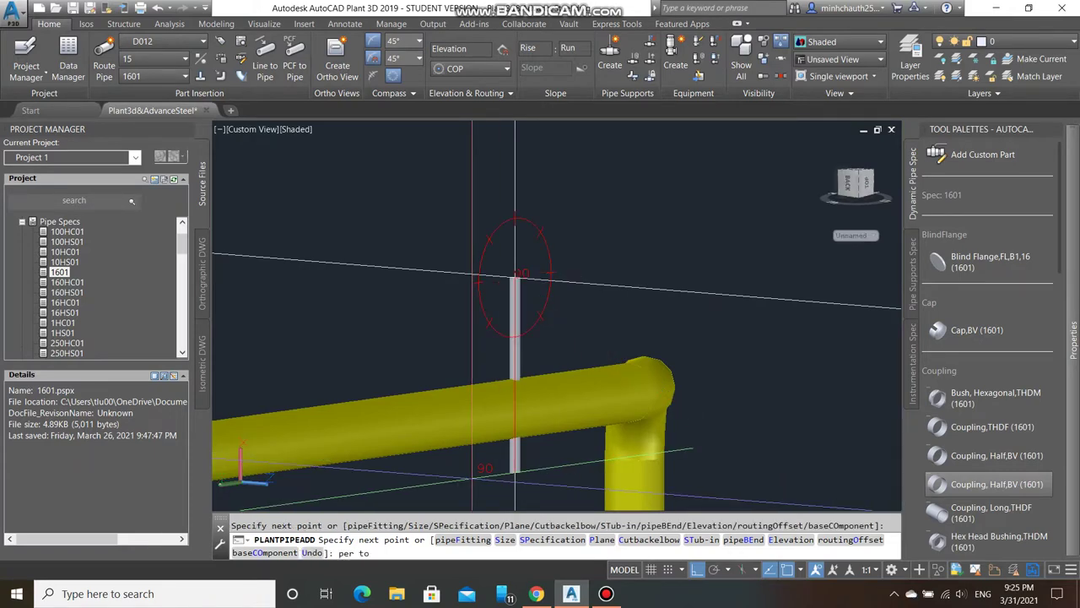
pyautogui.click(511, 413)
pyautogui.scroll(-2, 511, 414)
pyautogui.scroll(-3, 540, 363)
# - Route a branch pipe from above the yellow pipe, ending it perpendicular with PER
pyautogui.scroll(-2, 573, 322)
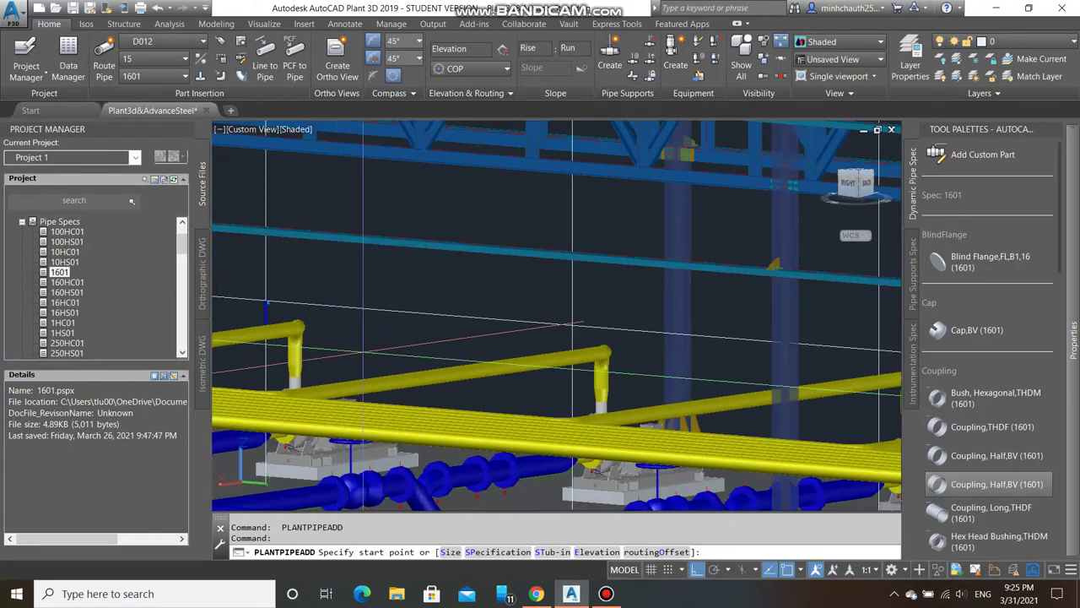
pyautogui.scroll(2, 572, 322)
pyautogui.scroll(2, 559, 328)
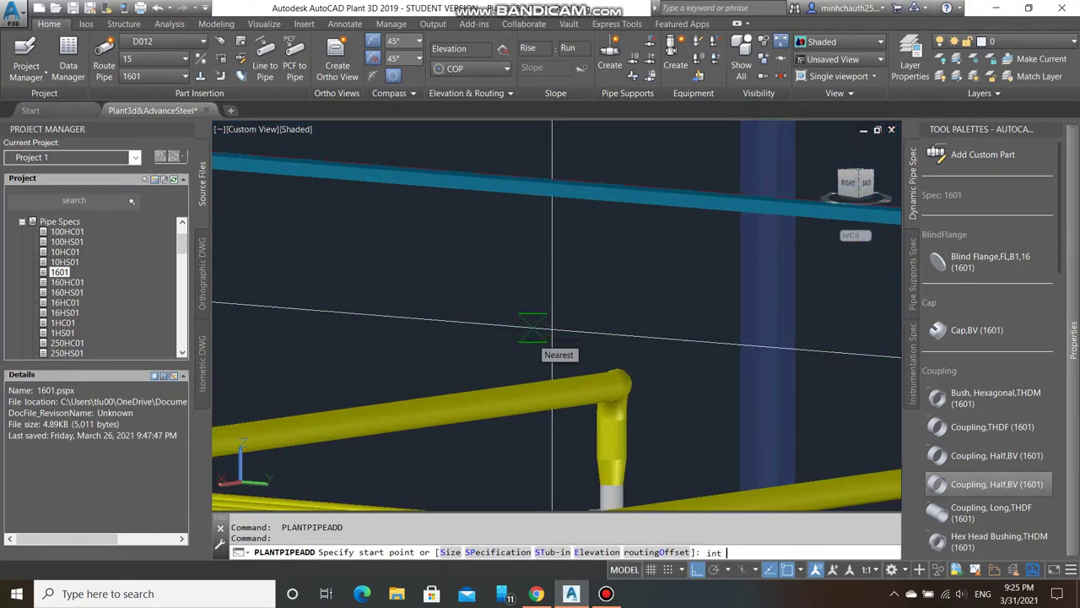
pyautogui.click(553, 333)
pyautogui.scroll(2, 532, 363)
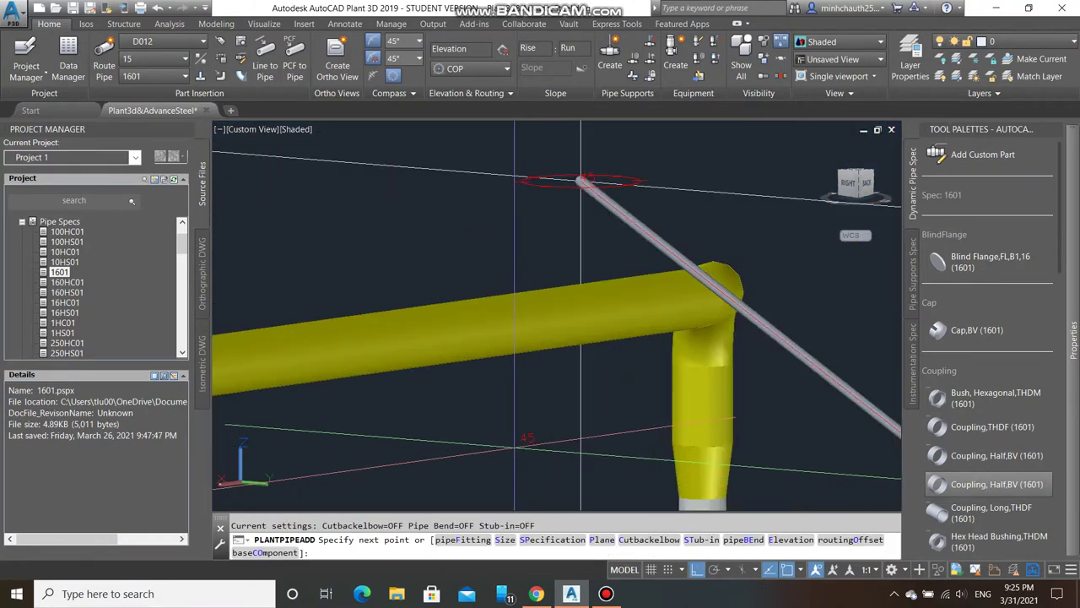
pyautogui.scroll(2, 492, 442)
pyautogui.write('per')
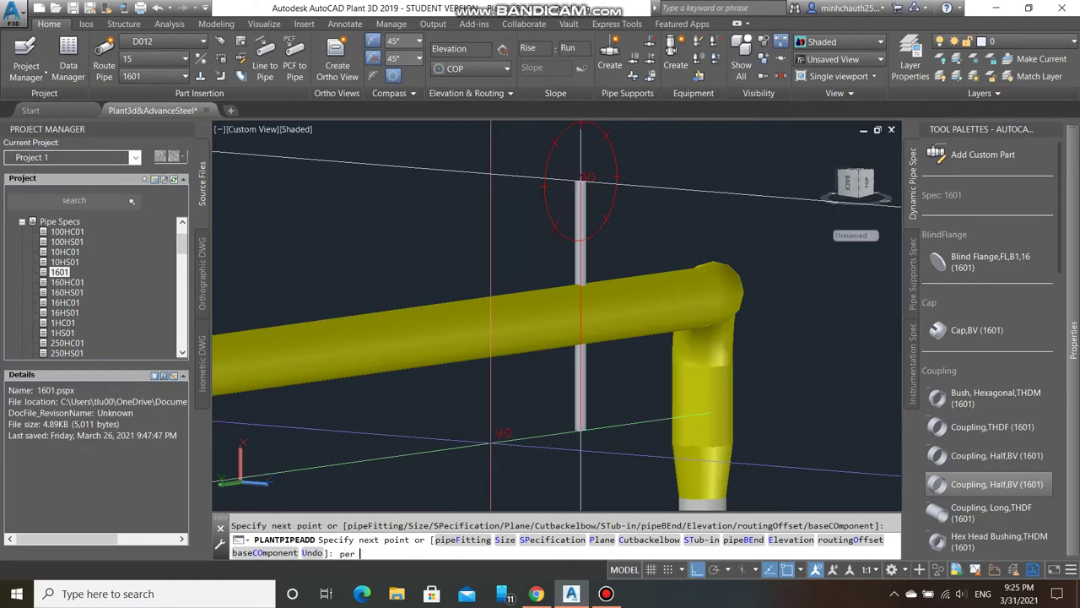
pyautogui.press('Return')
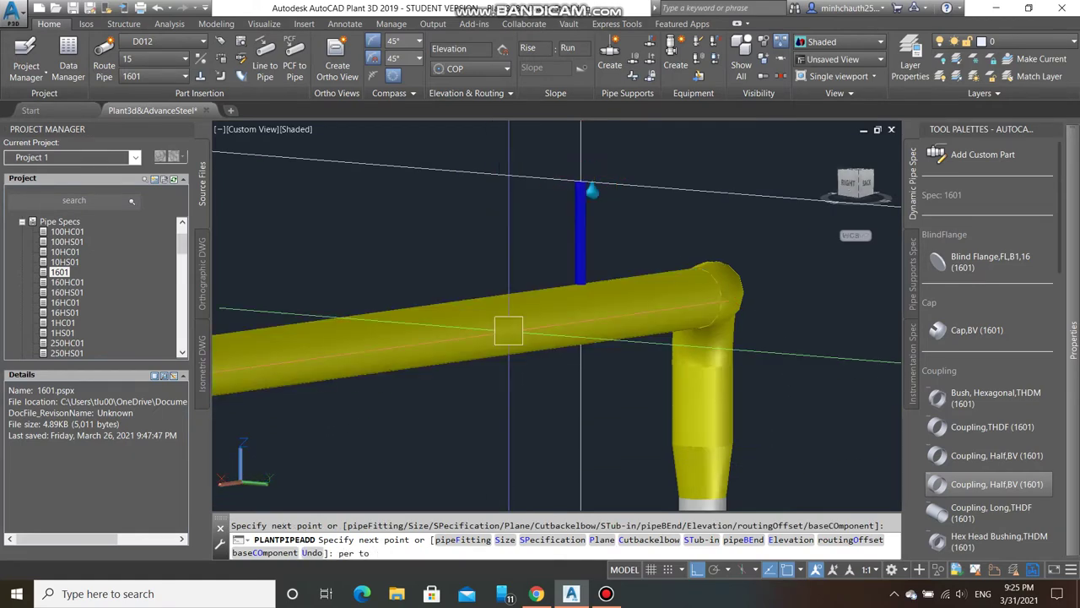
pyautogui.scroll(-2, 508, 330)
pyautogui.click(750, 362)
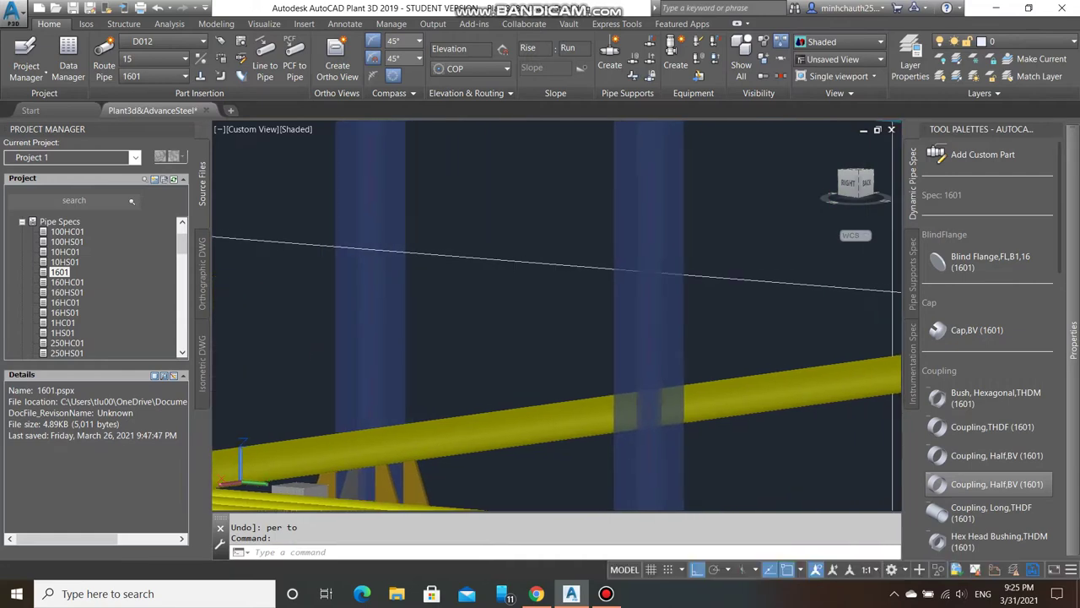
pyautogui.scroll(-2, 650, 386)
pyautogui.press('Return')
# - Route another vertical branch from the snapped intersection down onto the yellow pipe near its elbow
pyautogui.scroll(3, 649, 337)
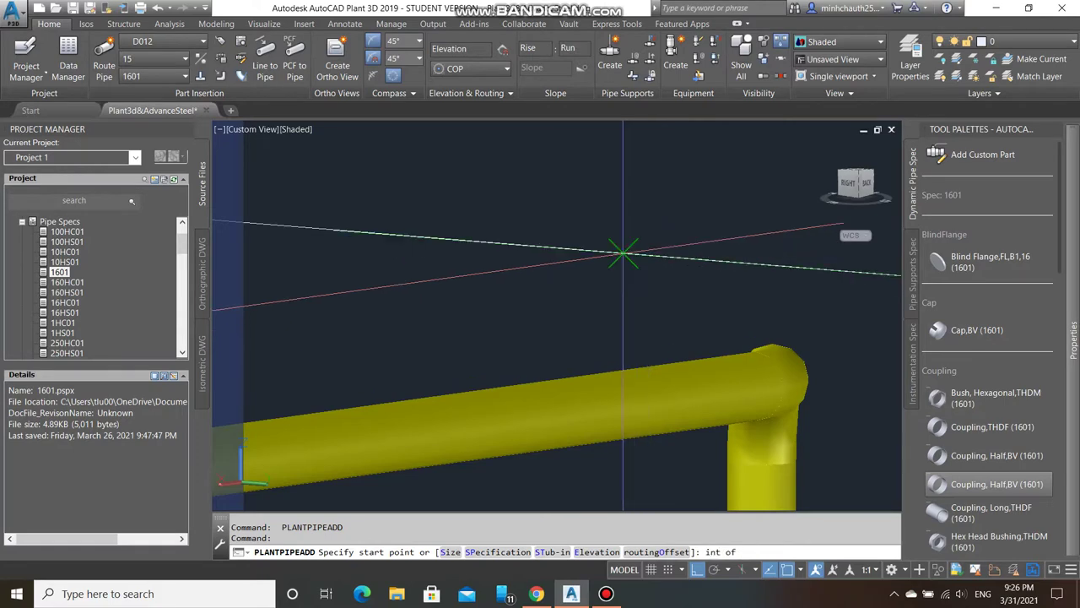
pyautogui.click(623, 251)
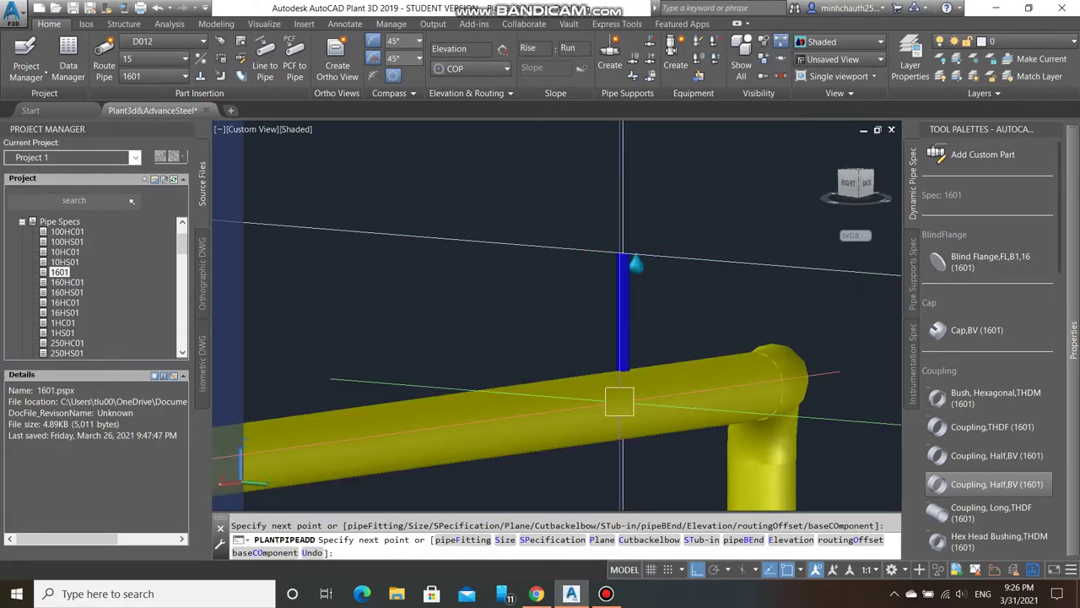
pyautogui.click(623, 402)
pyautogui.press('Return')
pyautogui.moveTo(623, 402); pyautogui.dragTo(234, 353, button='middle')
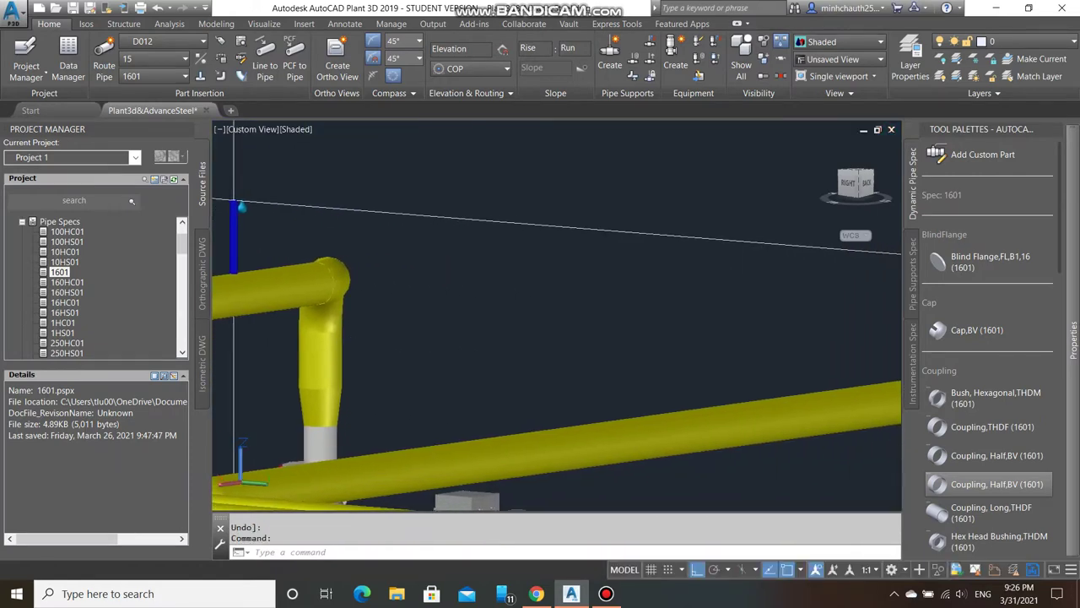
pyautogui.press('Return')
pyautogui.scroll(-3, 540, 380)
pyautogui.scroll(2, 540, 388)
pyautogui.scroll(2, 529, 379)
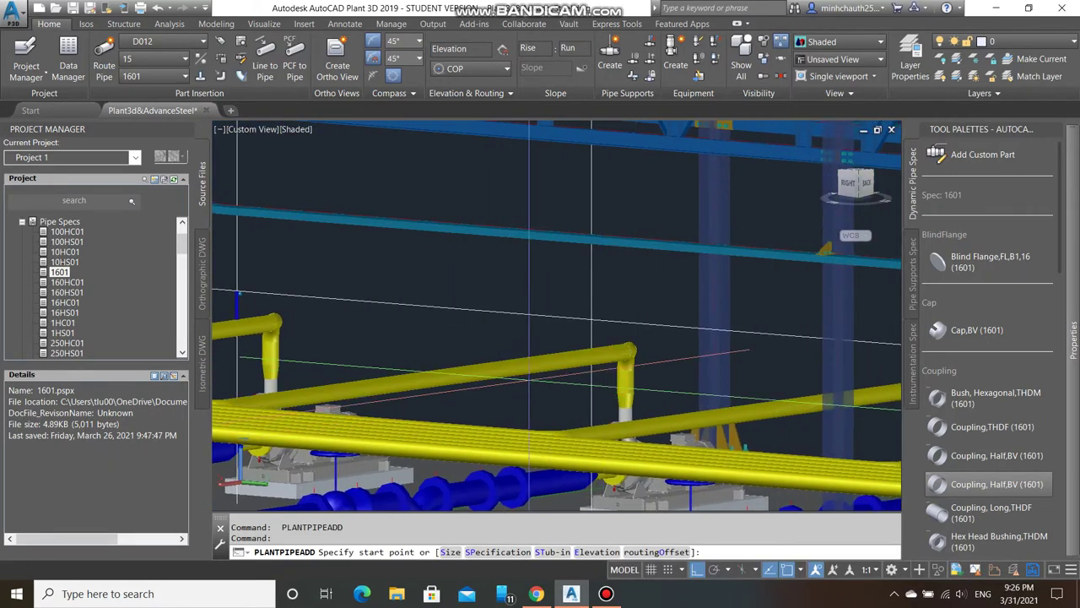
pyautogui.scroll(3, 529, 379)
pyautogui.write('int of')
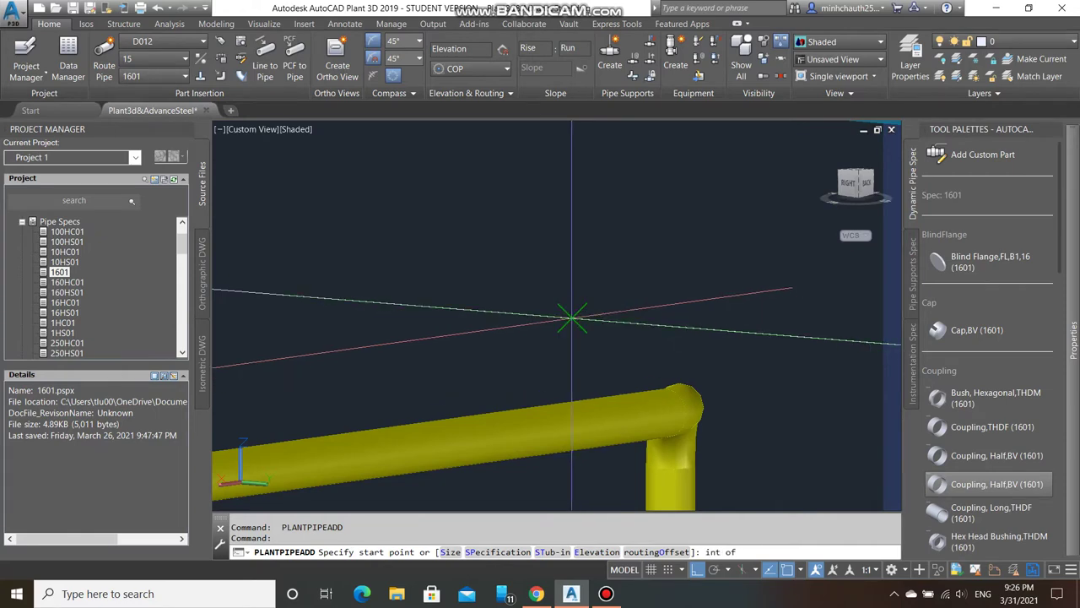
pyautogui.click(572, 314)
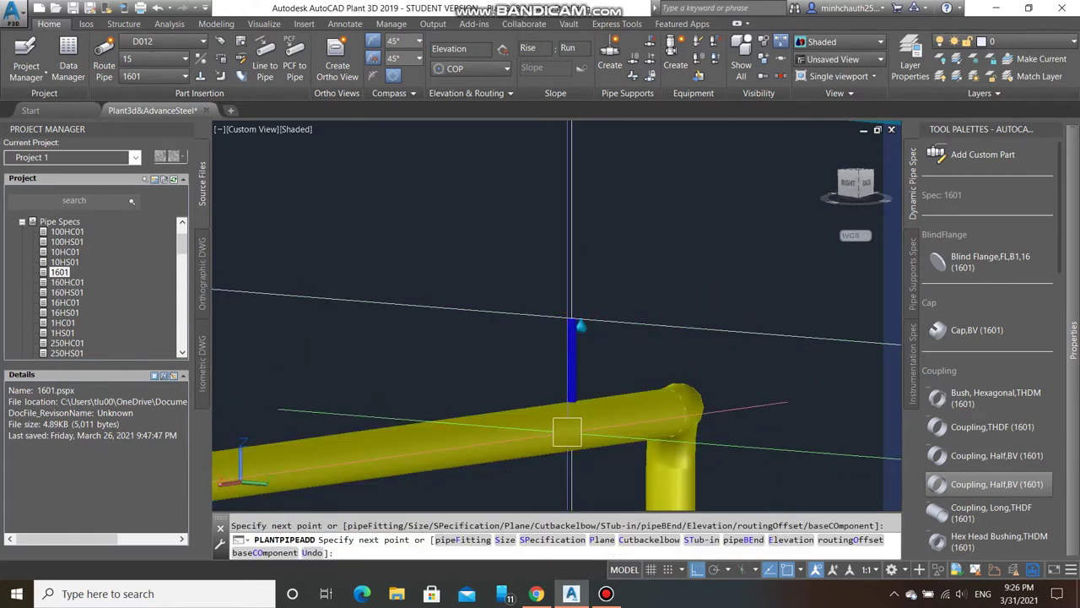
pyautogui.scroll(-2, 572, 324)
pyautogui.press('Return')
pyautogui.moveTo(571, 324)
pyautogui.mouseDown(button='middle')
pyautogui.moveTo(355, 340)
pyautogui.moveTo(223, 278)
pyautogui.moveTo(594, 379)
pyautogui.moveTo(665, 314)
pyautogui.mouseUp(button='middle')
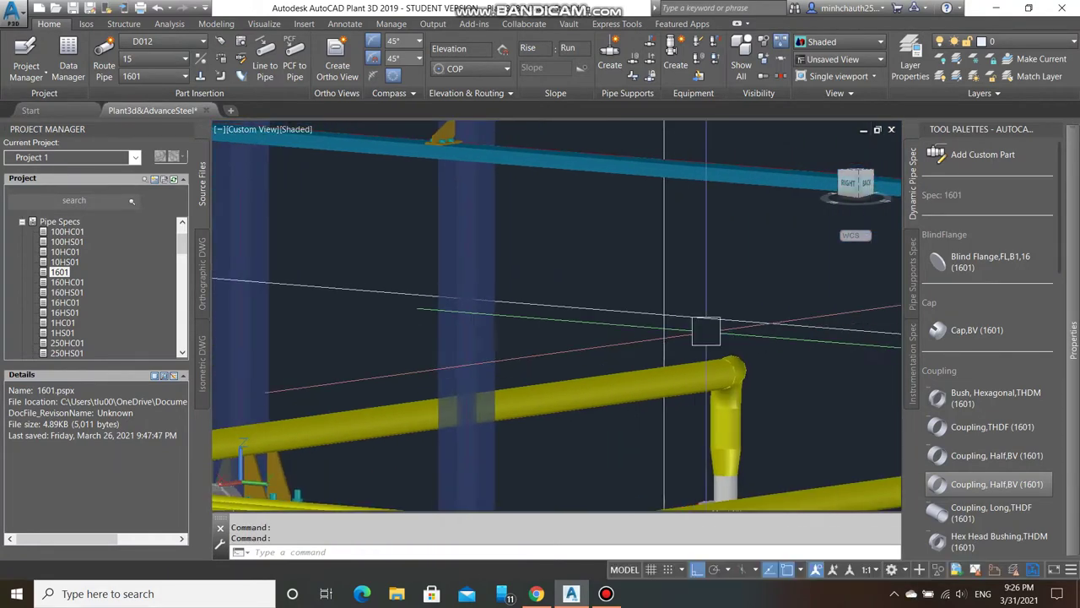
pyautogui.scroll(2, 707, 331)
pyautogui.press('Return')
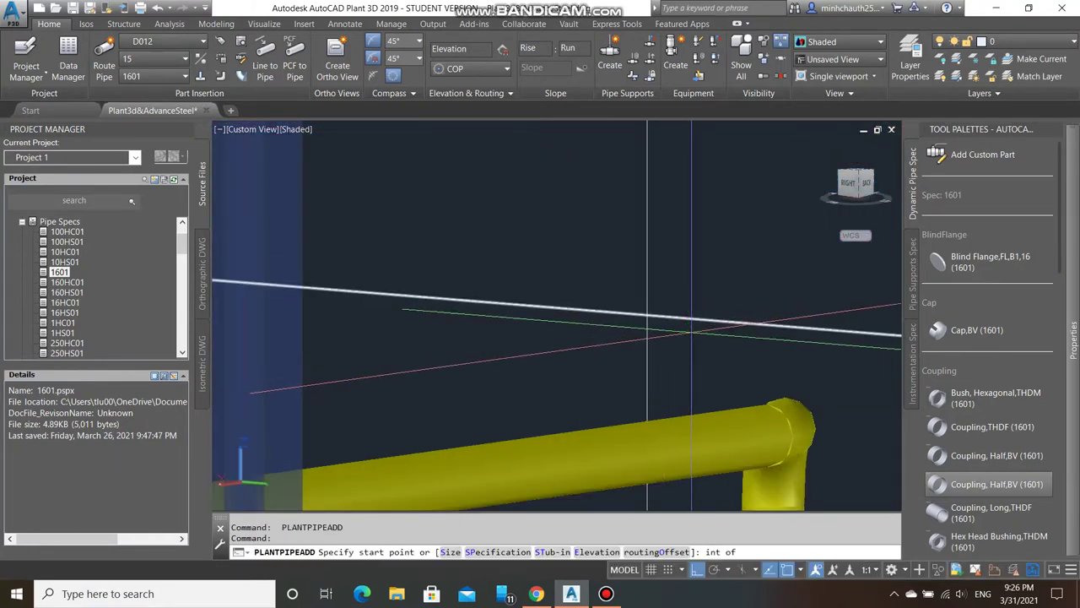
pyautogui.click(691, 331)
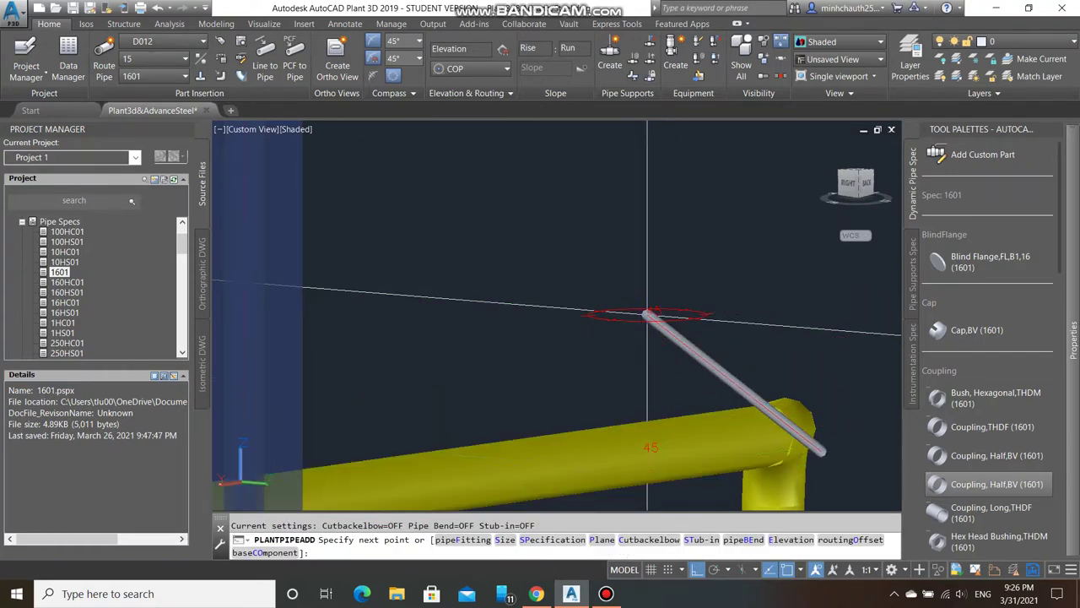
pyautogui.click(647, 318)
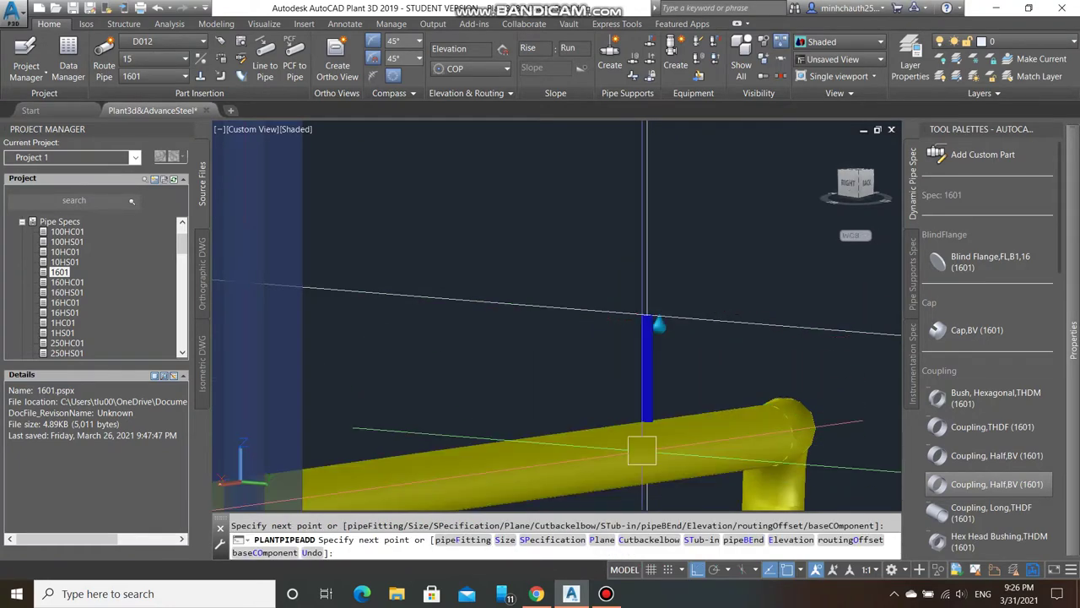
pyautogui.scroll(-2, 478, 371)
pyautogui.press('Return')
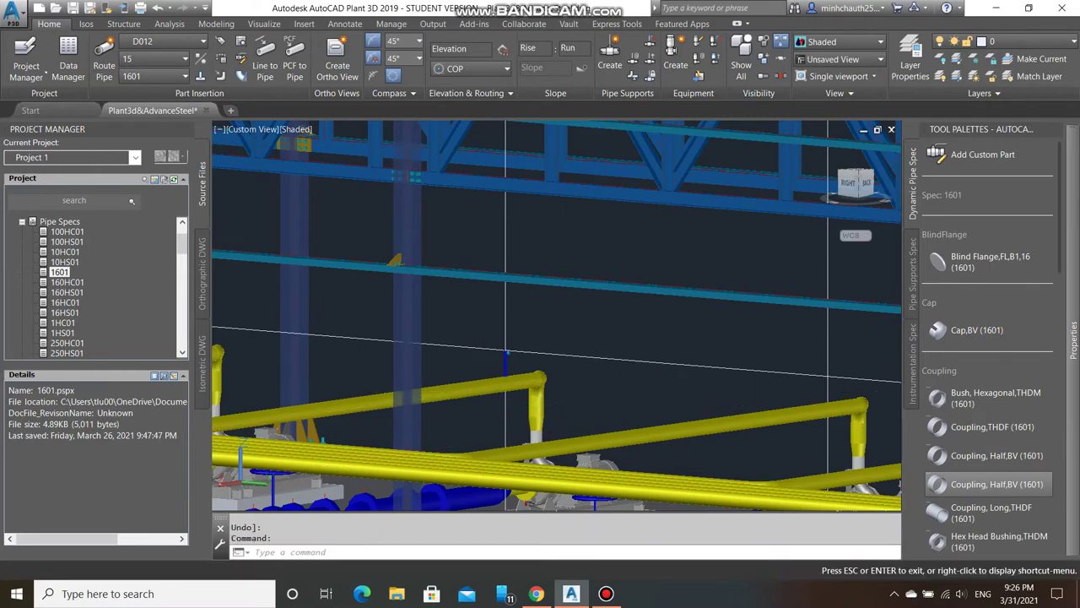
pyautogui.moveTo(452, 365); pyautogui.dragTo(416, 365, button='middle')
pyautogui.press('Return')
pyautogui.scroll(2, 574, 300)
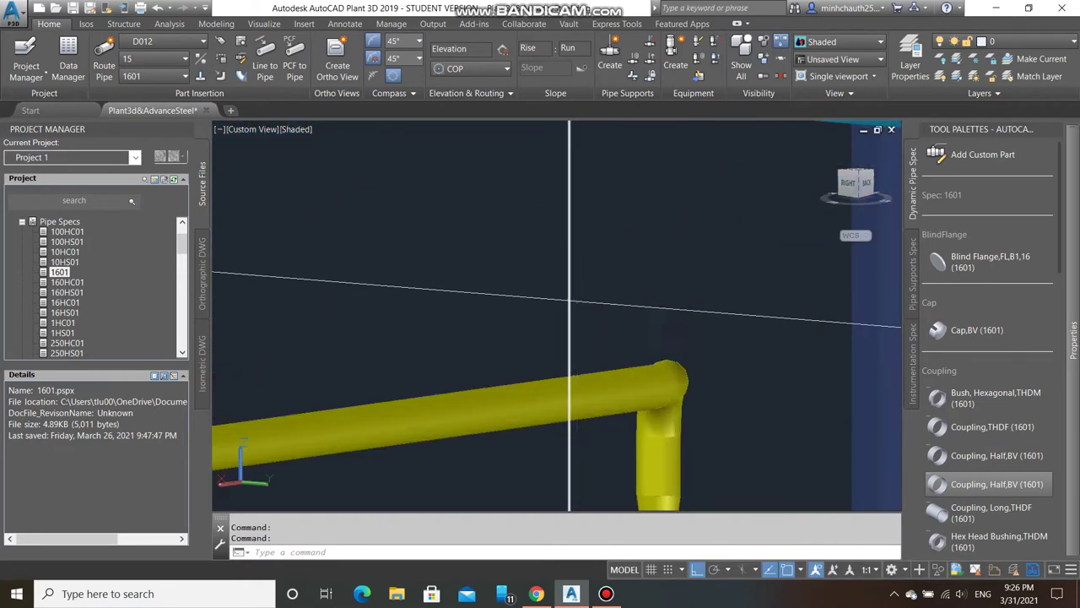
pyautogui.scroll(2, 574, 300)
pyautogui.write('in')
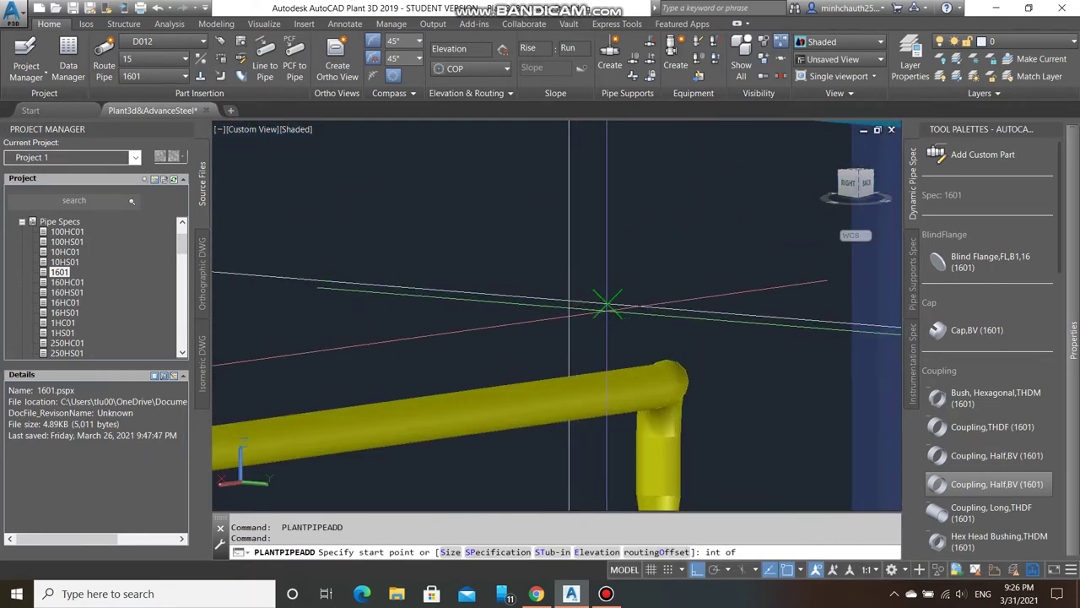
pyautogui.click(569, 299)
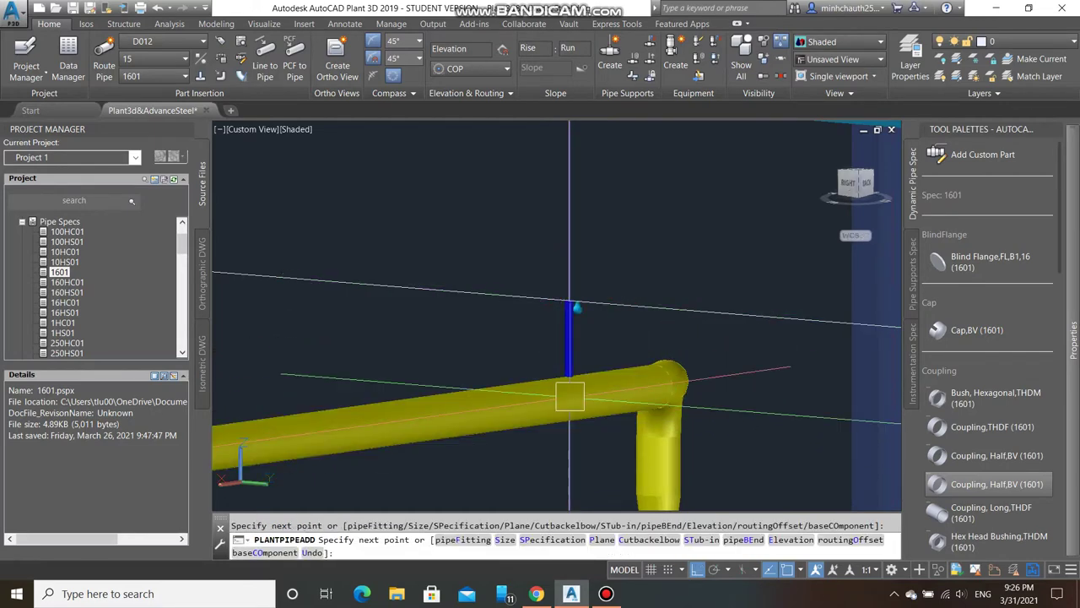
pyautogui.press('Escape')
pyautogui.scroll(-2, 476, 338)
pyautogui.scroll(-5, 506, 355)
pyautogui.moveTo(557, 406); pyautogui.dragTo(571, 391, button='middle')
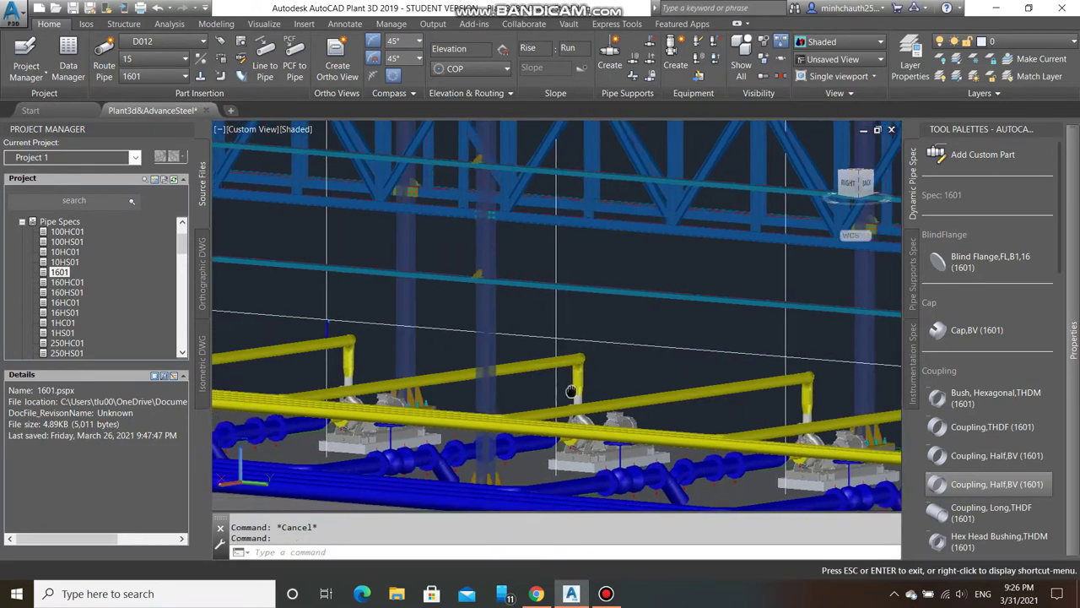
pyautogui.press('Return')
pyautogui.scroll(5, 561, 355)
pyautogui.scroll(3, 555, 313)
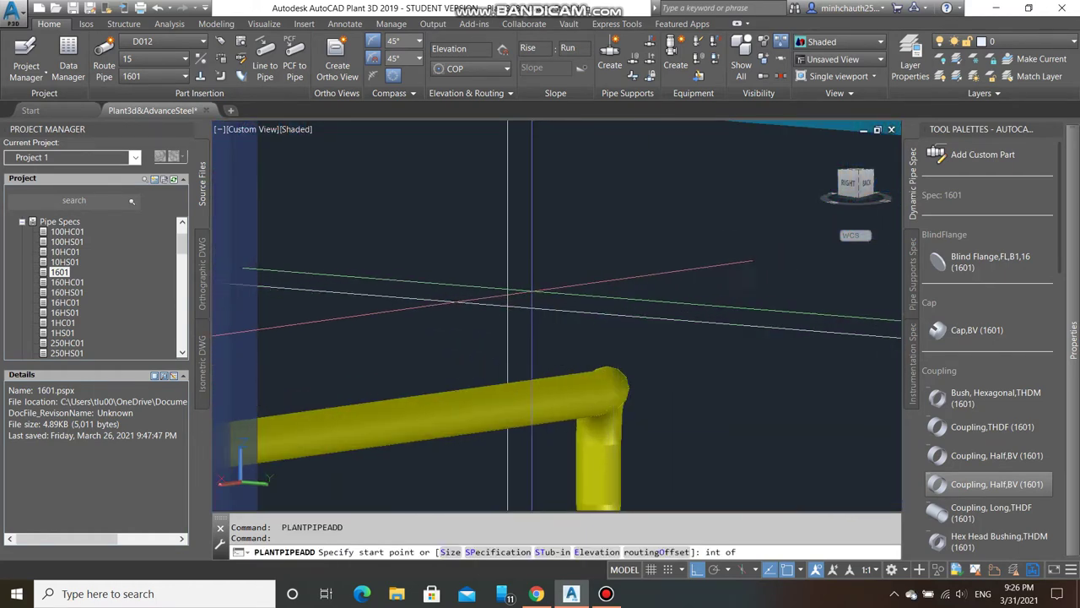
pyautogui.click(507, 367)
pyautogui.click(507, 404)
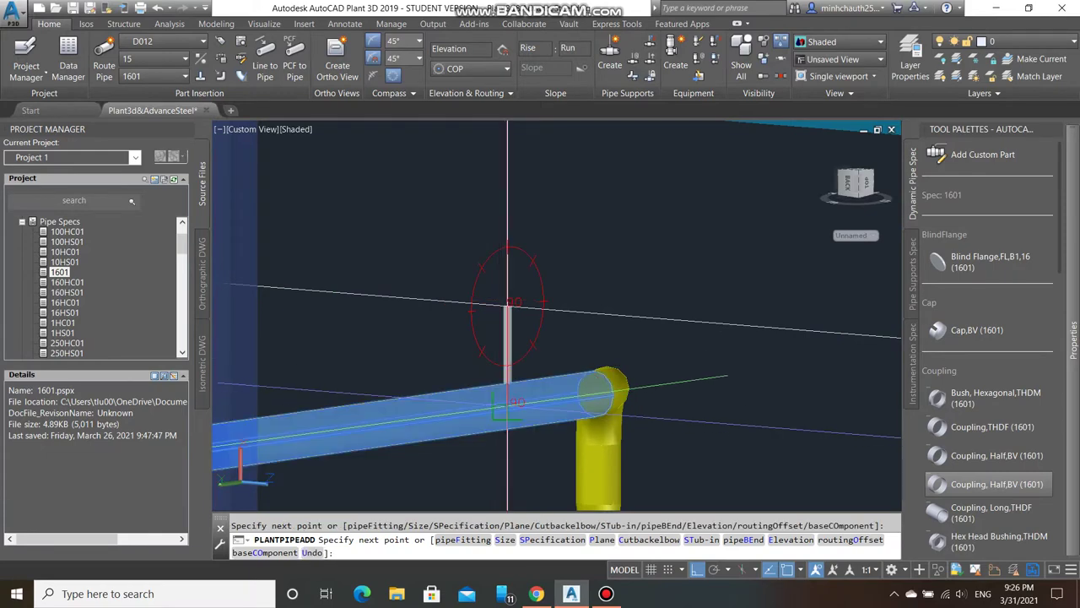
pyautogui.scroll(-3, 422, 331)
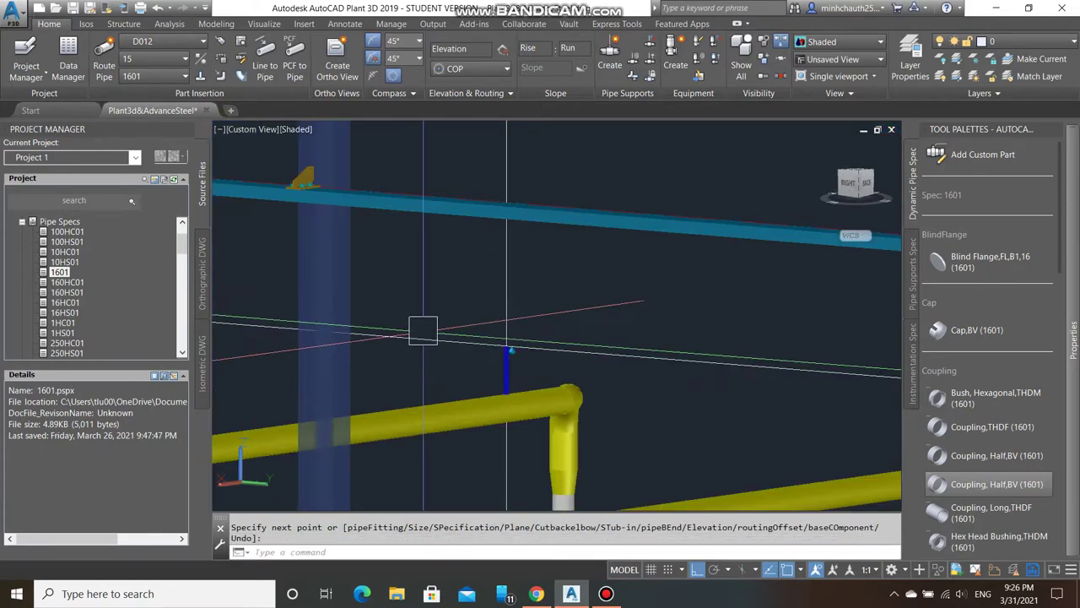
pyautogui.scroll(-3, 542, 391)
pyautogui.press('Escape')
pyautogui.moveTo(617, 407); pyautogui.dragTo(362, 359, button='middle')
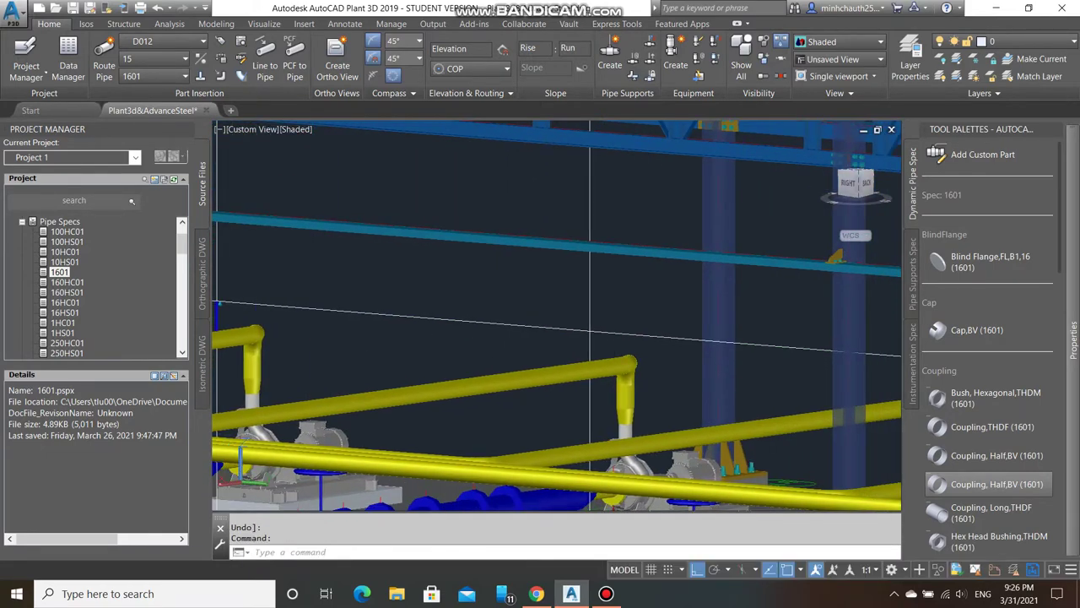
pyautogui.scroll(3, 588, 351)
pyautogui.press('Return')
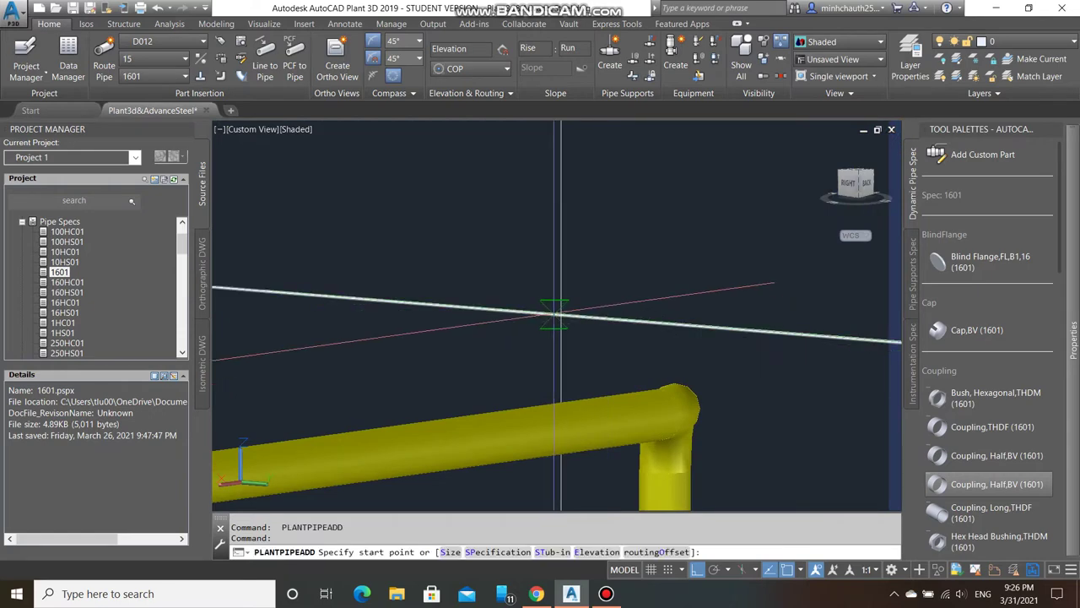
pyautogui.click(560, 314)
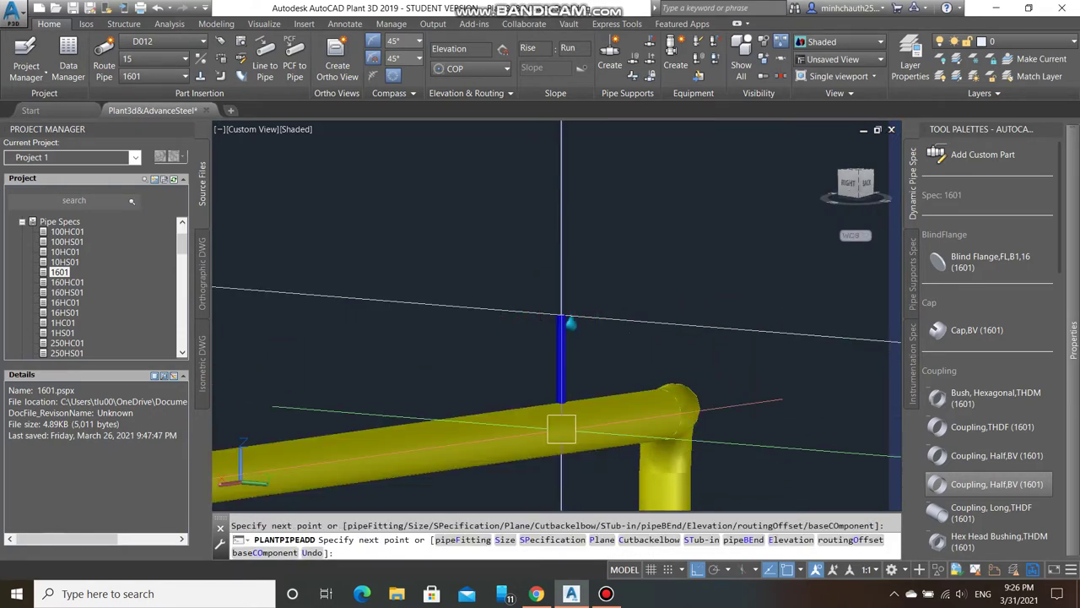
pyautogui.click(561, 429)
pyautogui.scroll(-5, 388, 371)
pyautogui.scroll(5, 546, 344)
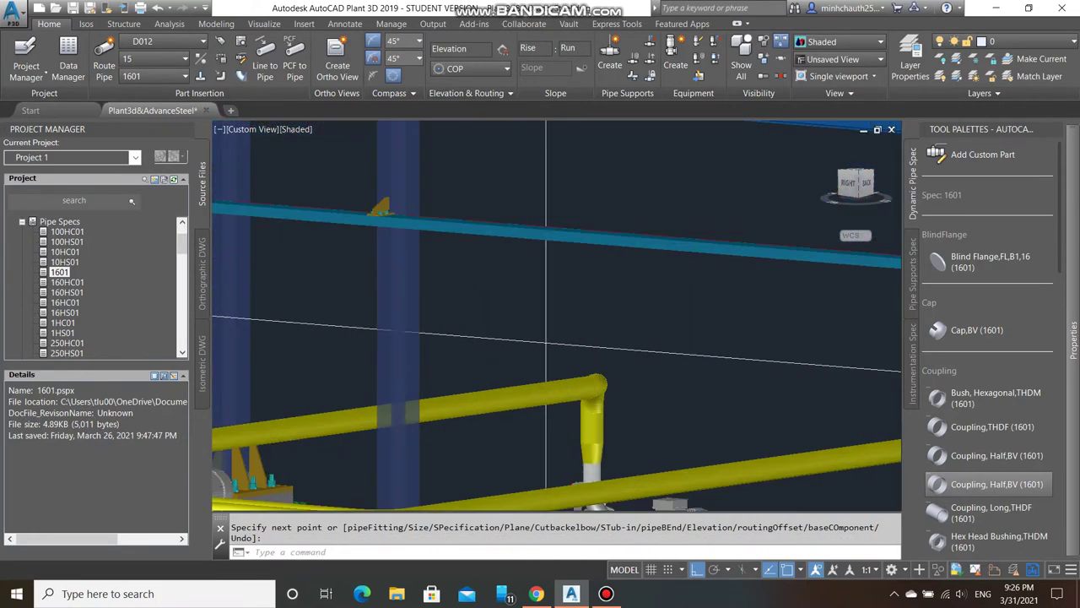
pyautogui.press('Return')
pyautogui.scroll(3, 557, 350)
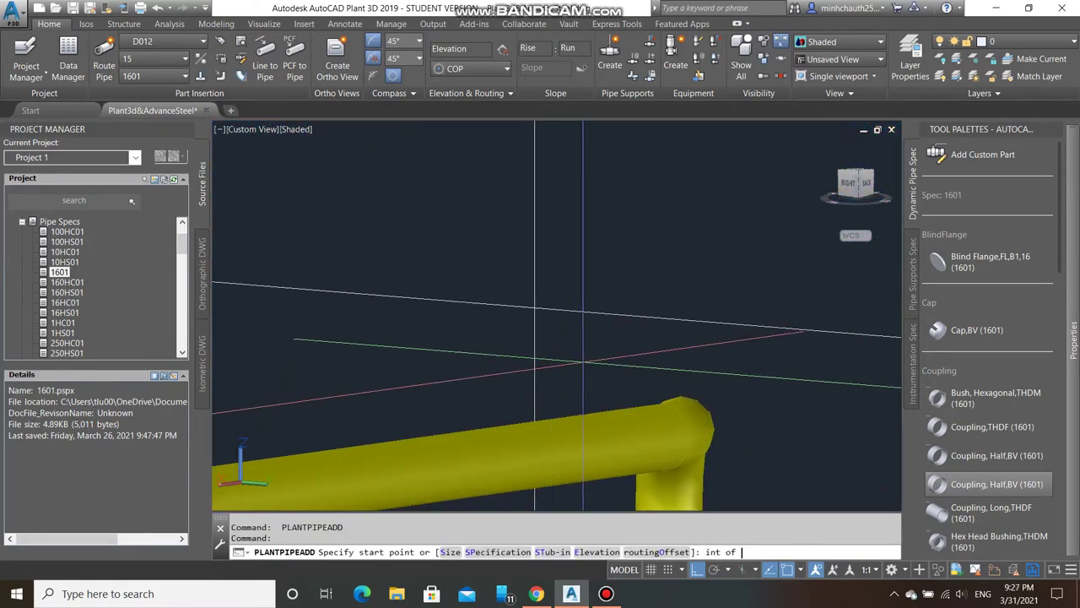
pyautogui.click(535, 306)
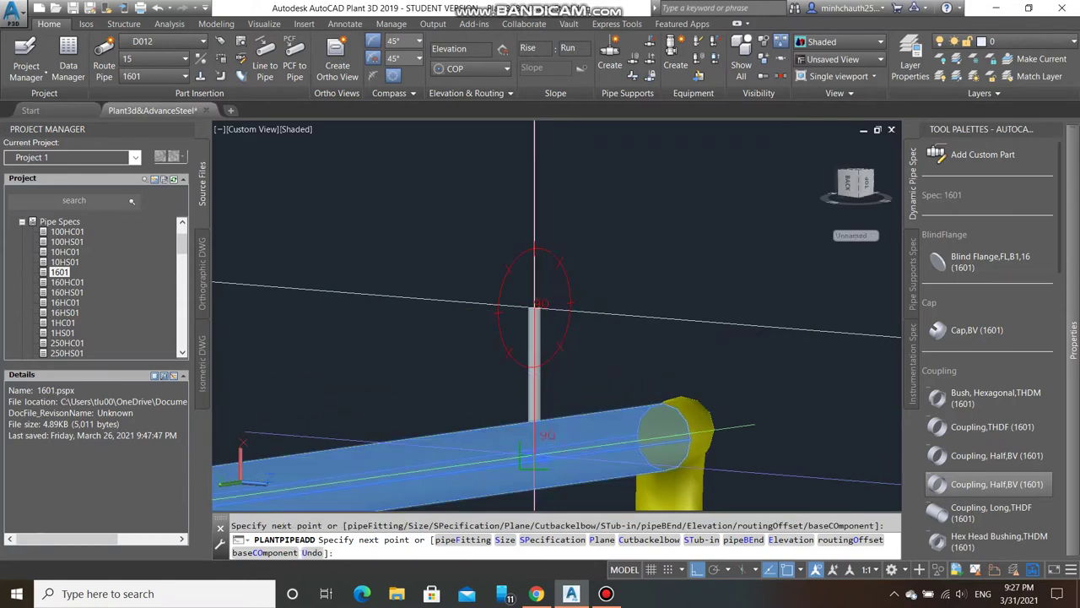
pyautogui.press('Escape')
pyautogui.scroll(-2, 490, 371)
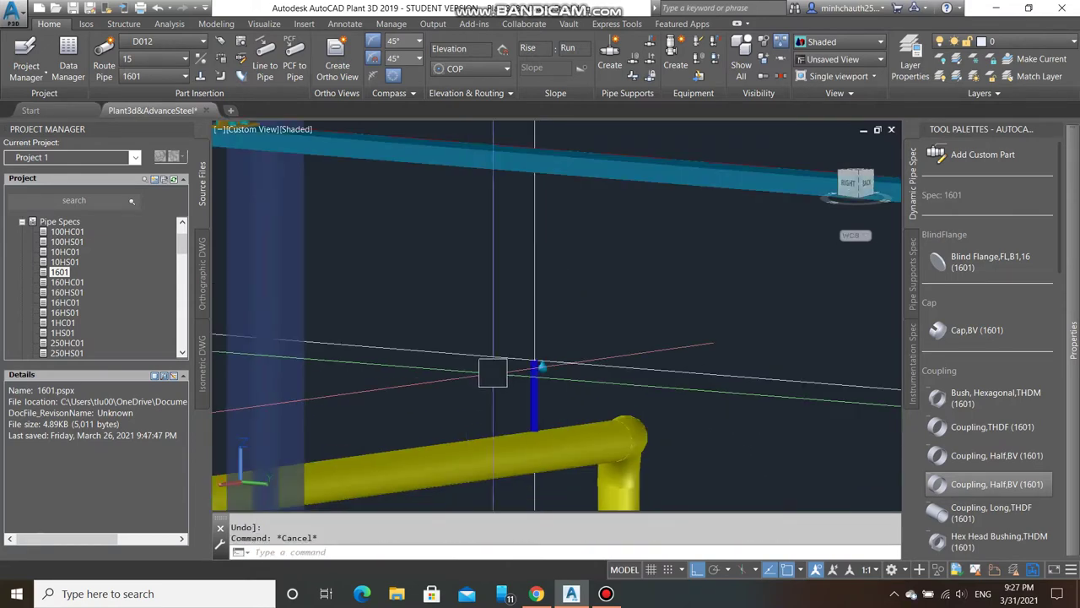
pyautogui.scroll(-2, 481, 380)
pyautogui.scroll(-2, 472, 388)
pyautogui.scroll(-2, 465, 396)
pyautogui.press('Escape')
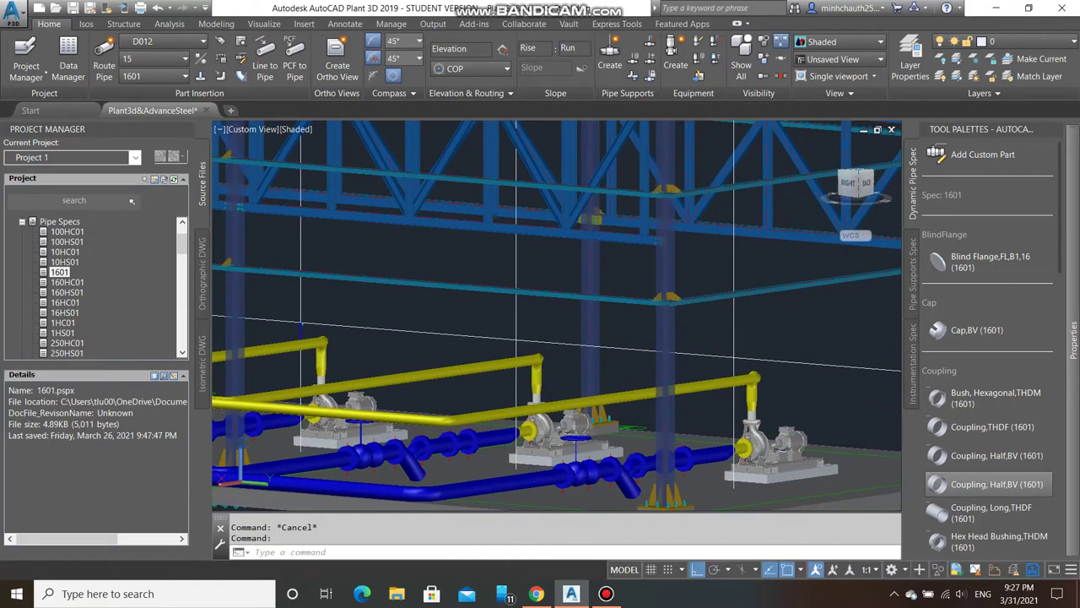
pyautogui.scroll(5, 516, 342)
pyautogui.press('Return')
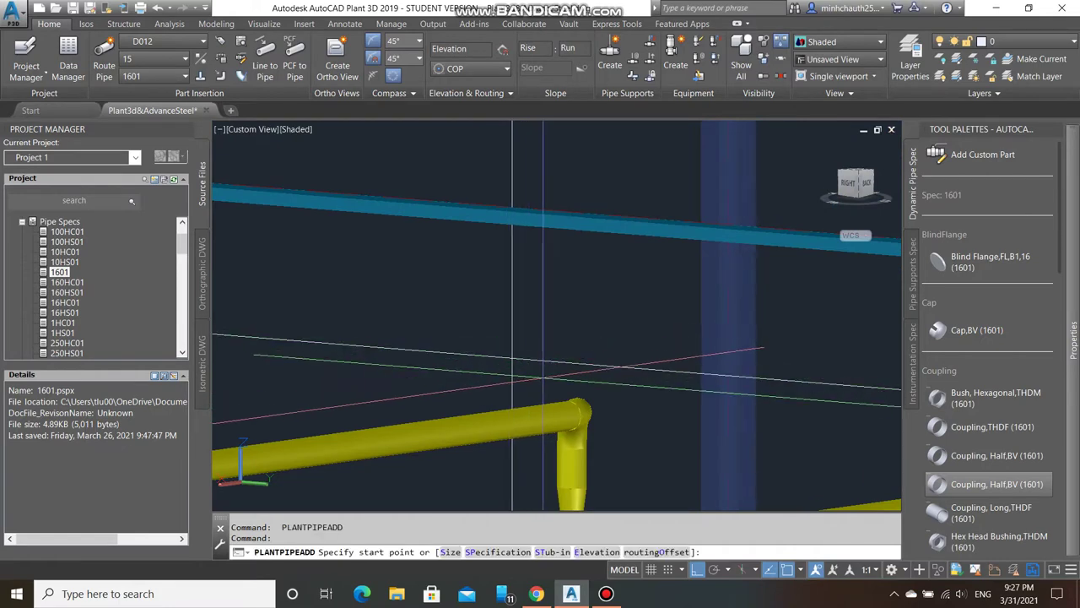
pyautogui.write('int')
pyautogui.press('Return')
pyautogui.click(513, 358)
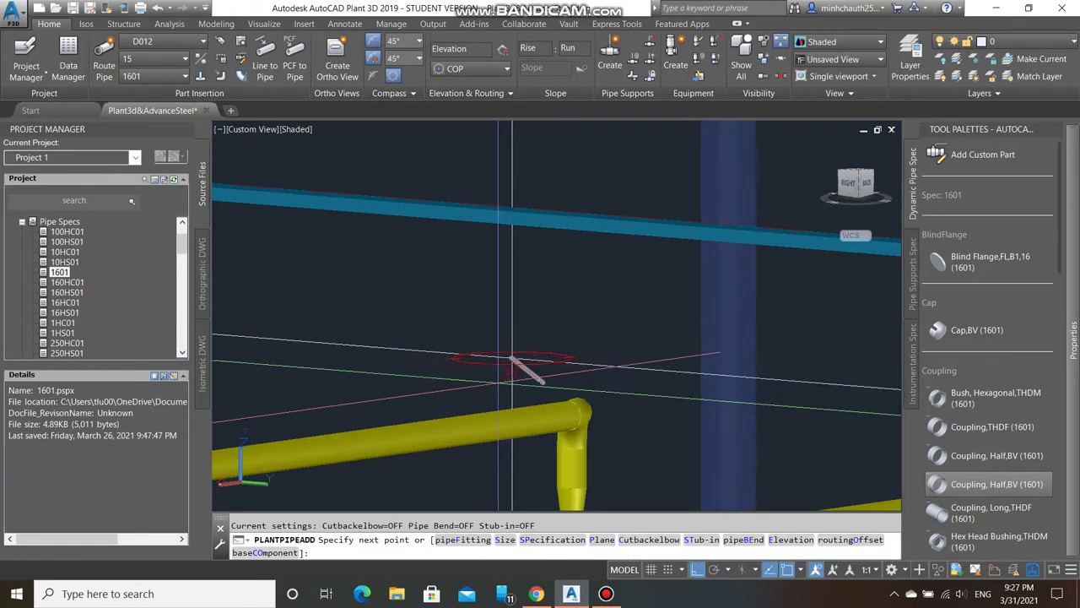
pyautogui.click(512, 412)
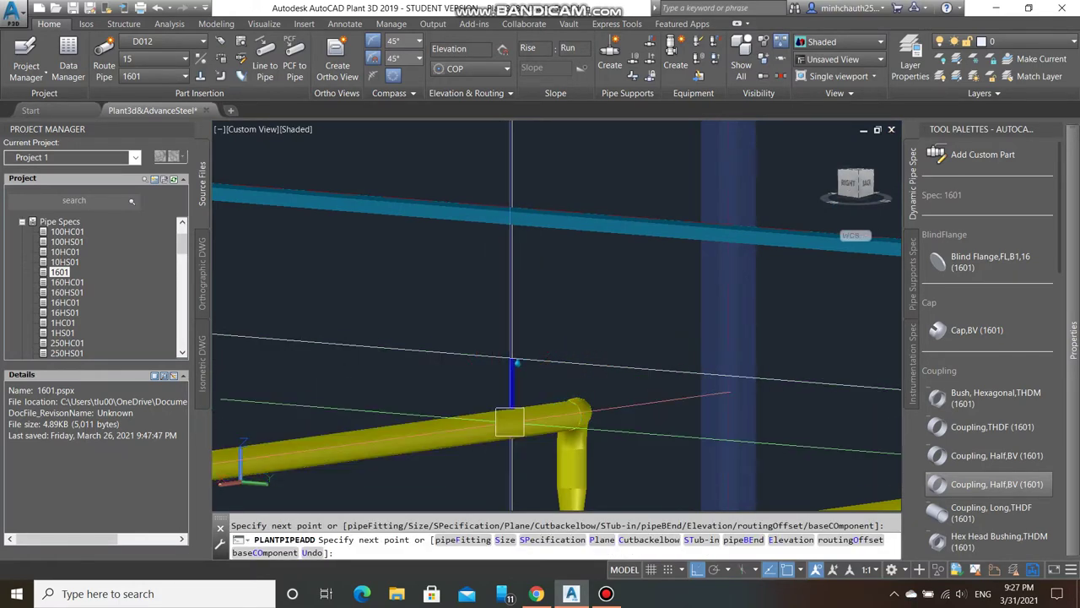
pyautogui.press('Escape')
pyautogui.moveTo(515, 363); pyautogui.dragTo(329, 330, button='middle')
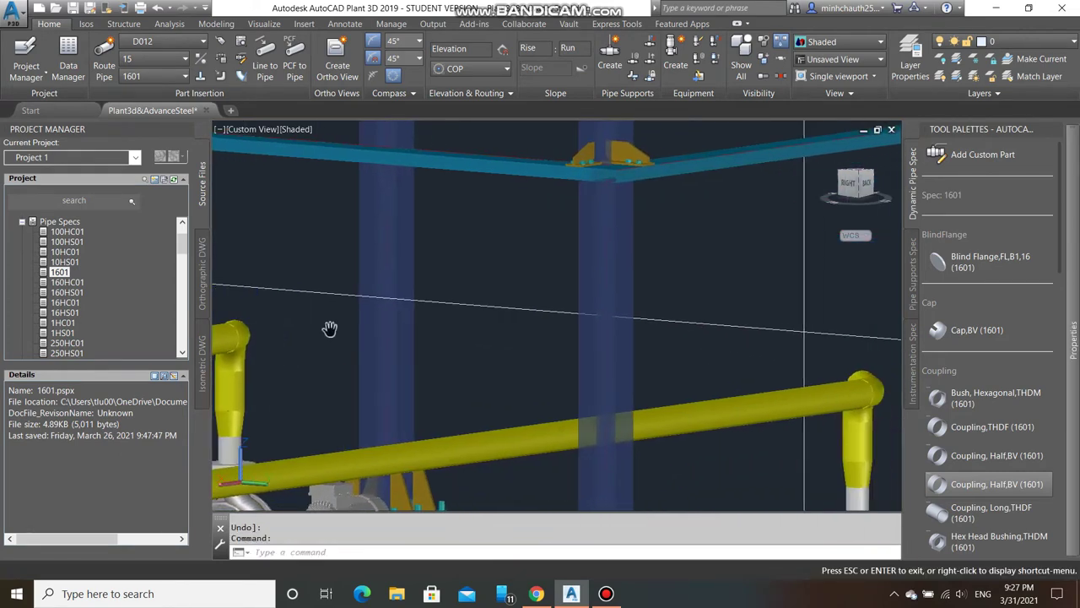
pyautogui.moveTo(805, 330); pyautogui.dragTo(704, 357, button='middle')
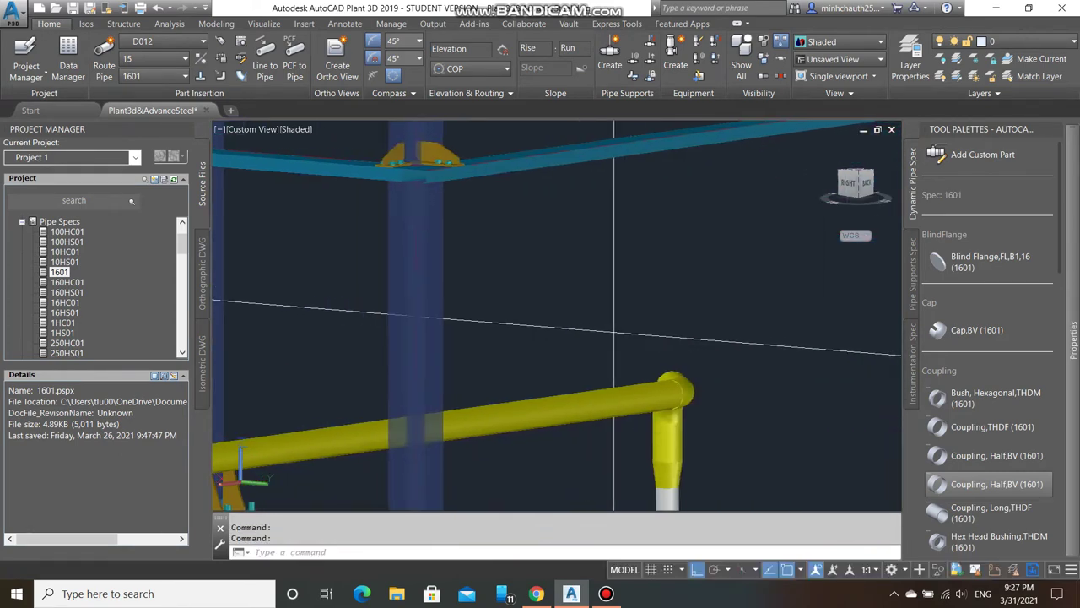
pyautogui.scroll(2, 675, 361)
pyautogui.press('Return')
pyautogui.write('int of')
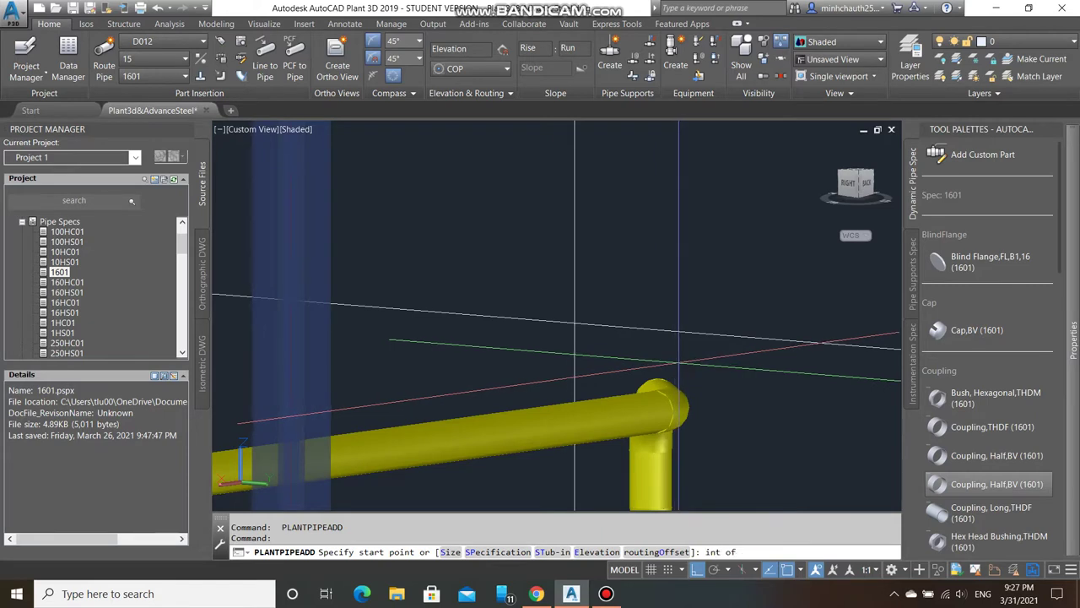
pyautogui.middleClick(590, 363)
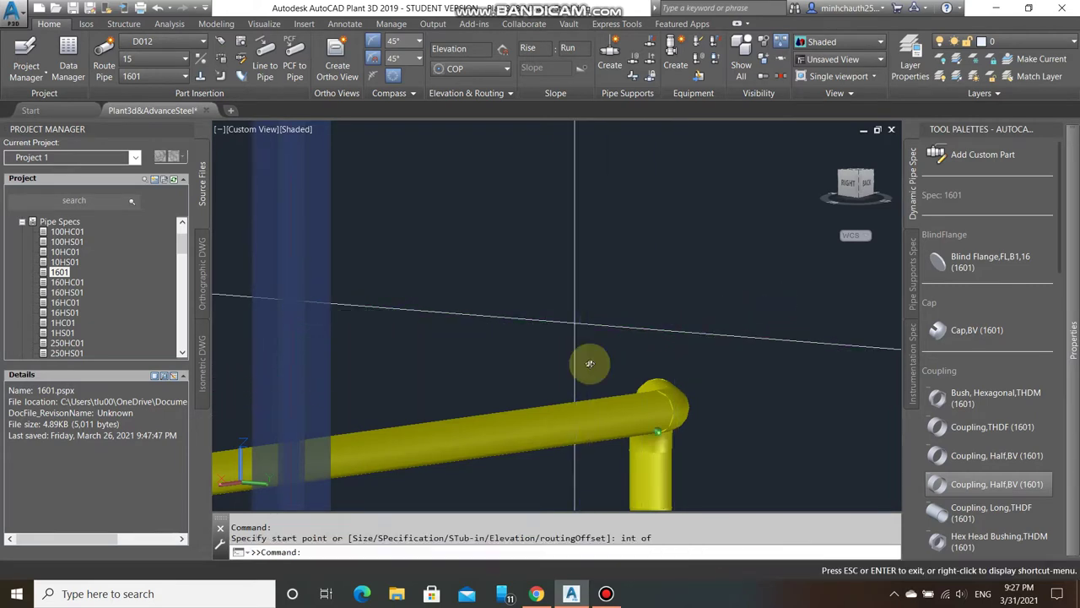
pyautogui.moveTo(590, 363); pyautogui.dragTo(545, 363)
pyautogui.press('Escape')
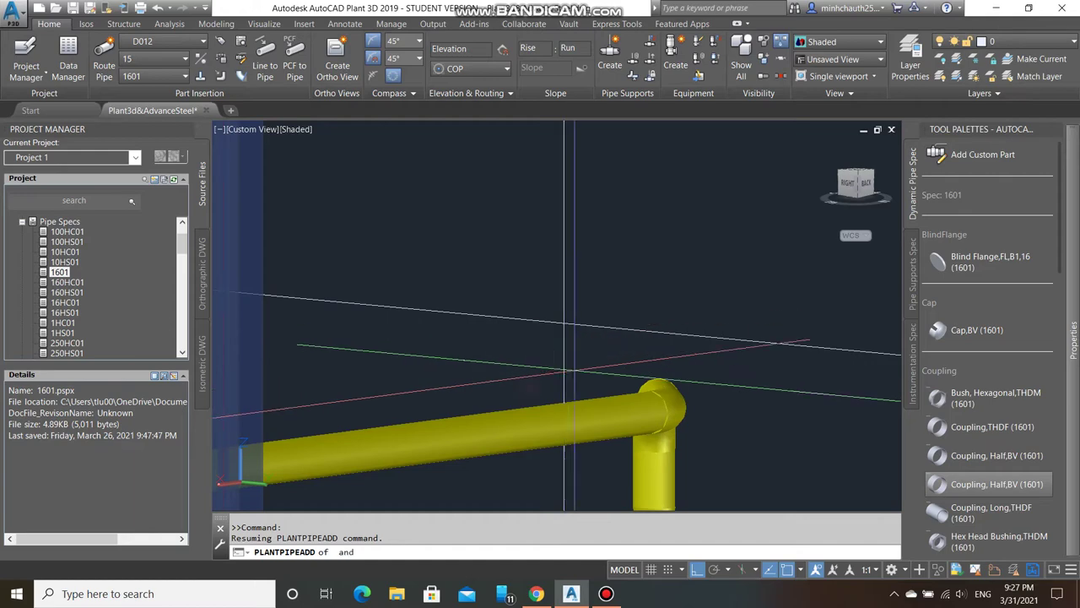
pyautogui.scroll(-2, 565, 341)
pyautogui.press('Escape')
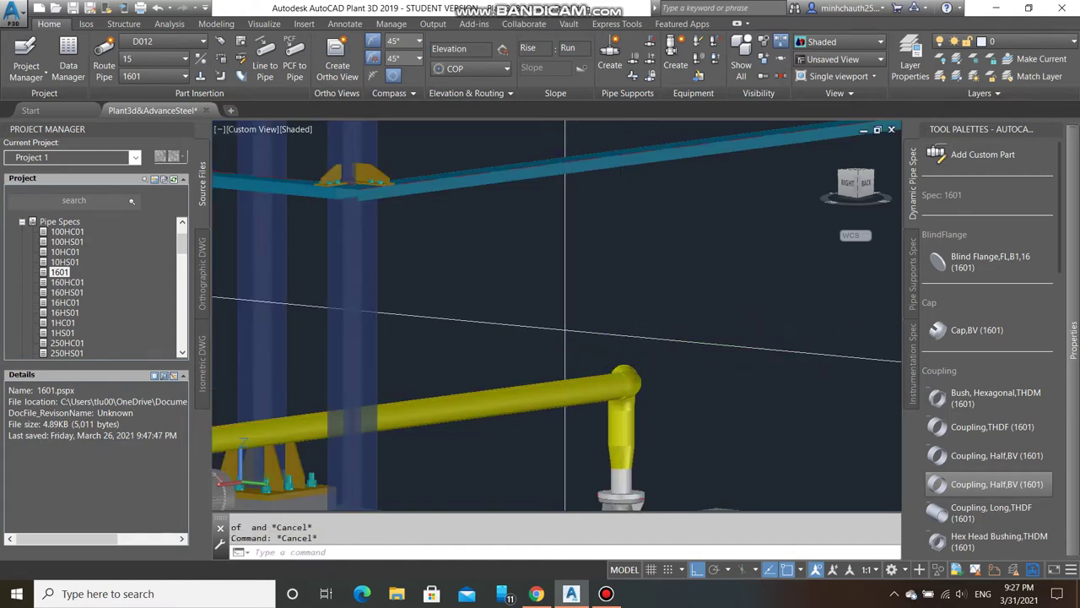
# - Orbit and zoom onto the pump's yellow discharge elbow, cancelling the started pipe route
pyautogui.moveTo(603, 361)
pyautogui.keyDown('shift'); pyautogui.mouseDown(button='middle')
pyautogui.moveTo(552, 367)
pyautogui.moveTo(747, 381)
pyautogui.mouseUp(button='middle'); pyautogui.keyUp('shift')
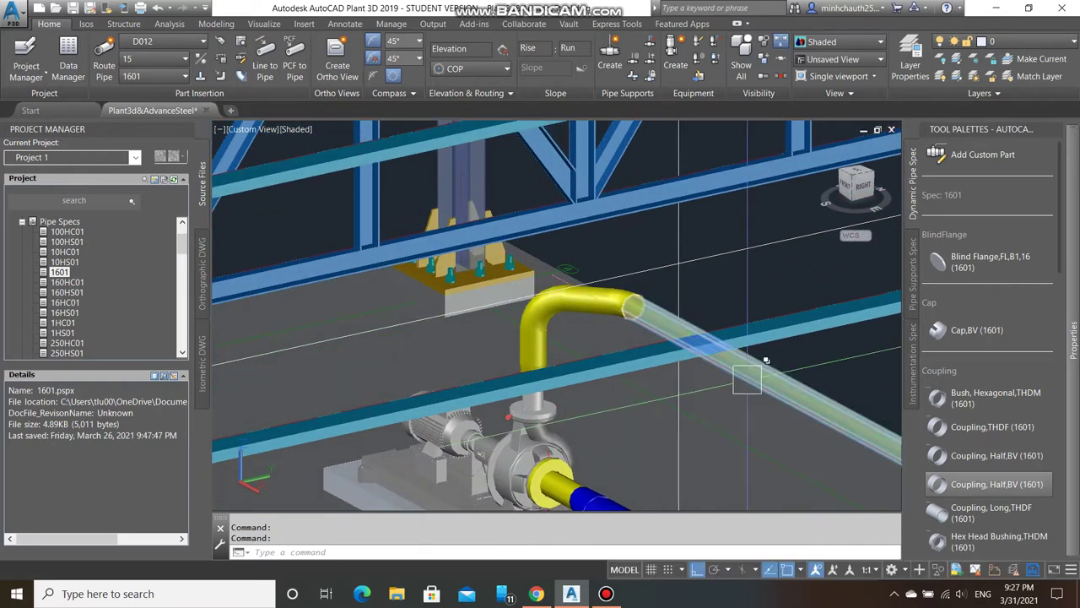
pyautogui.scroll(3, 696, 270)
pyautogui.press('Return')
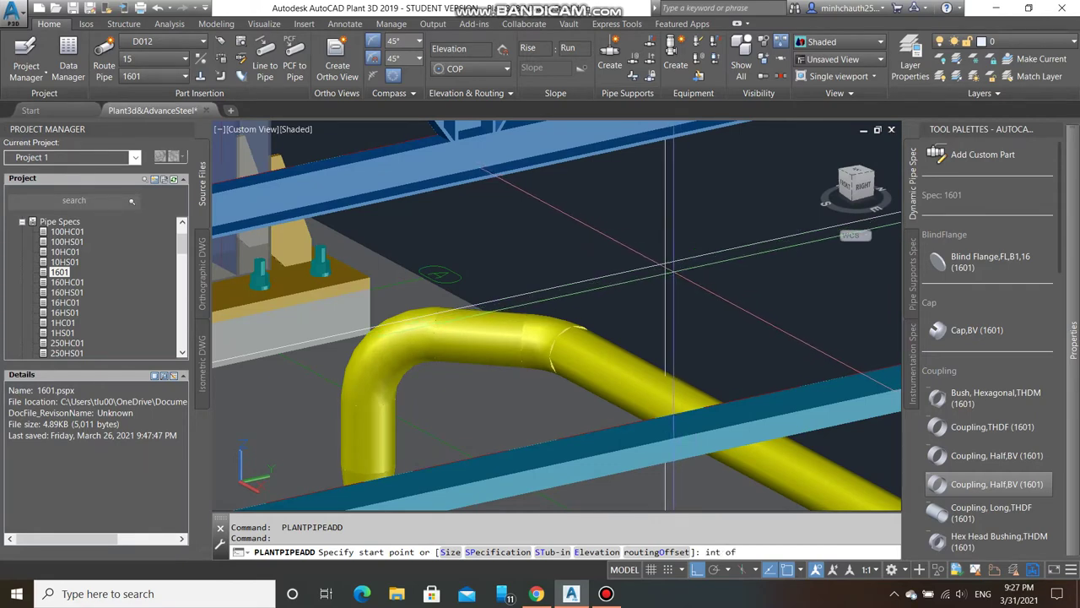
pyautogui.scroll(-2, 665, 263)
pyautogui.scroll(-2, 667, 265)
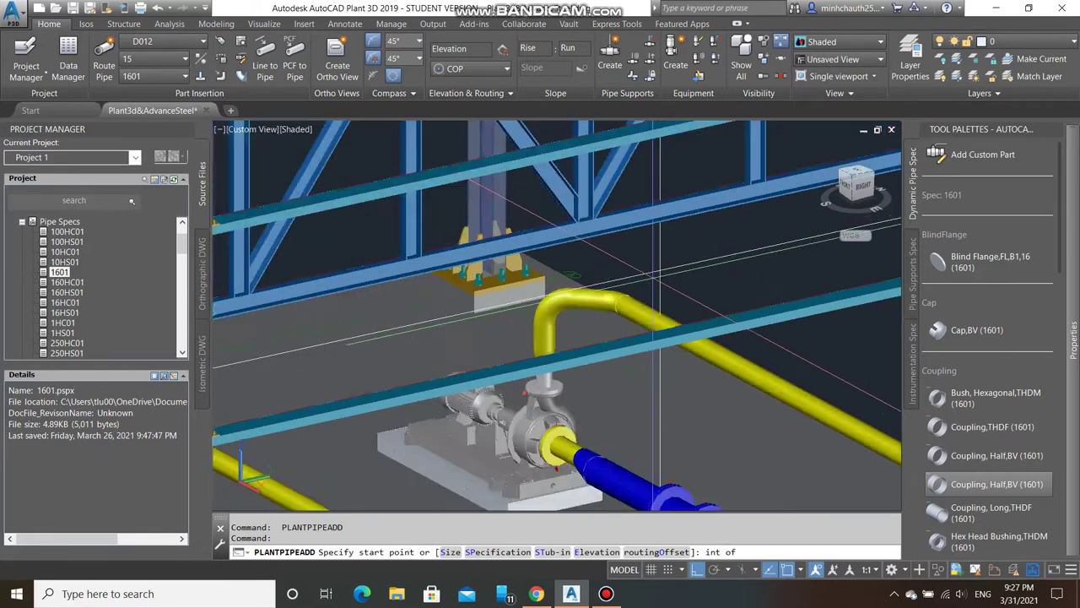
pyautogui.scroll(-2, 671, 268)
pyautogui.scroll(2, 675, 271)
pyautogui.scroll(3, 658, 279)
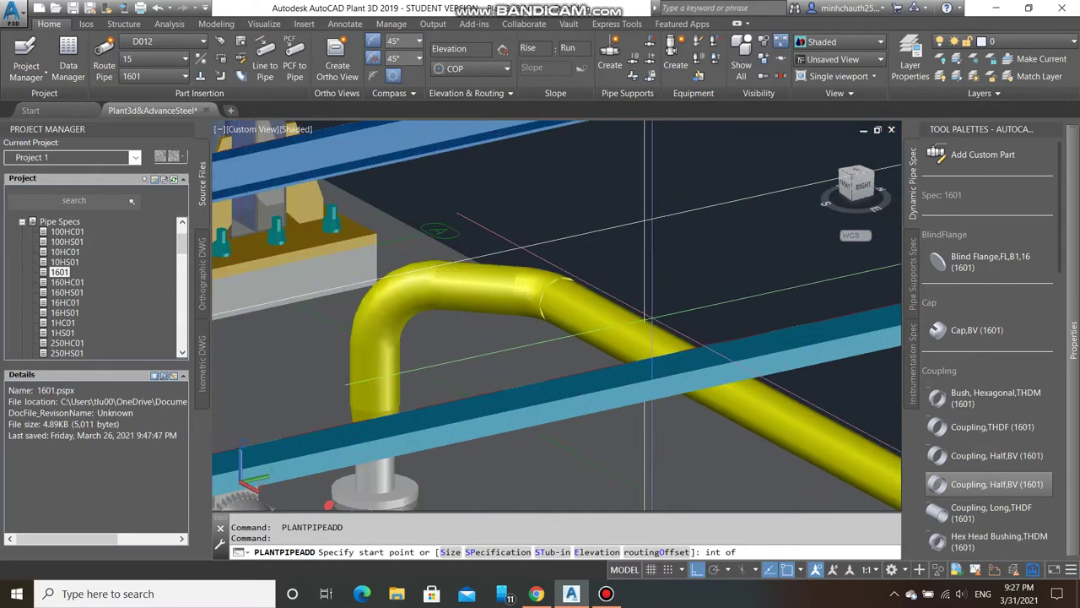
pyautogui.press('Escape')
pyautogui.write('ode')
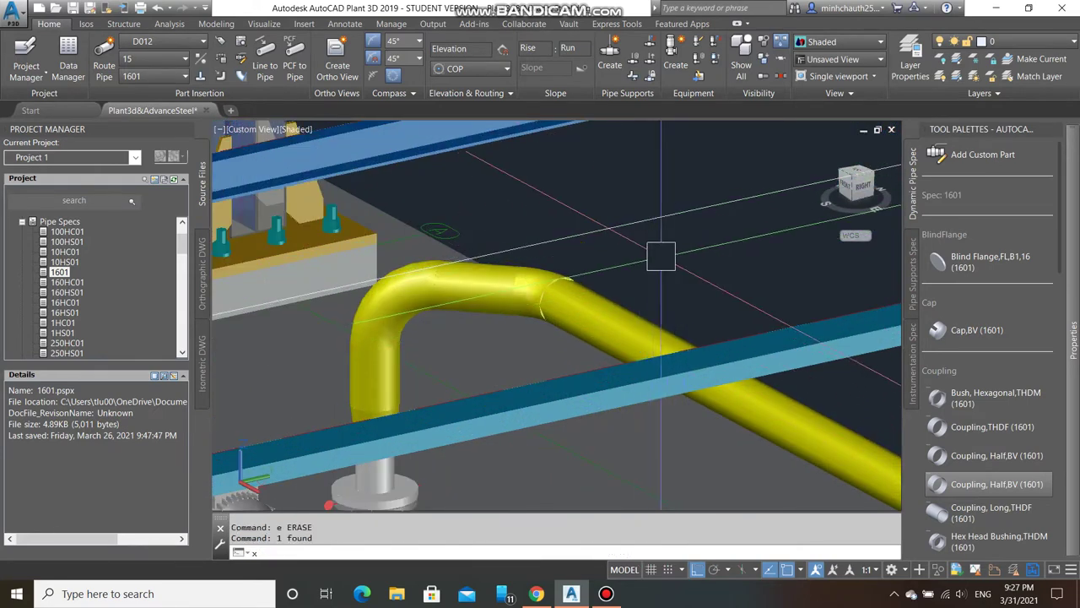
# - Draw a vertical construction line through the pipe bend and move it 300
pyautogui.click(601, 279)
pyautogui.click(561, 211)
pyautogui.press('Escape')
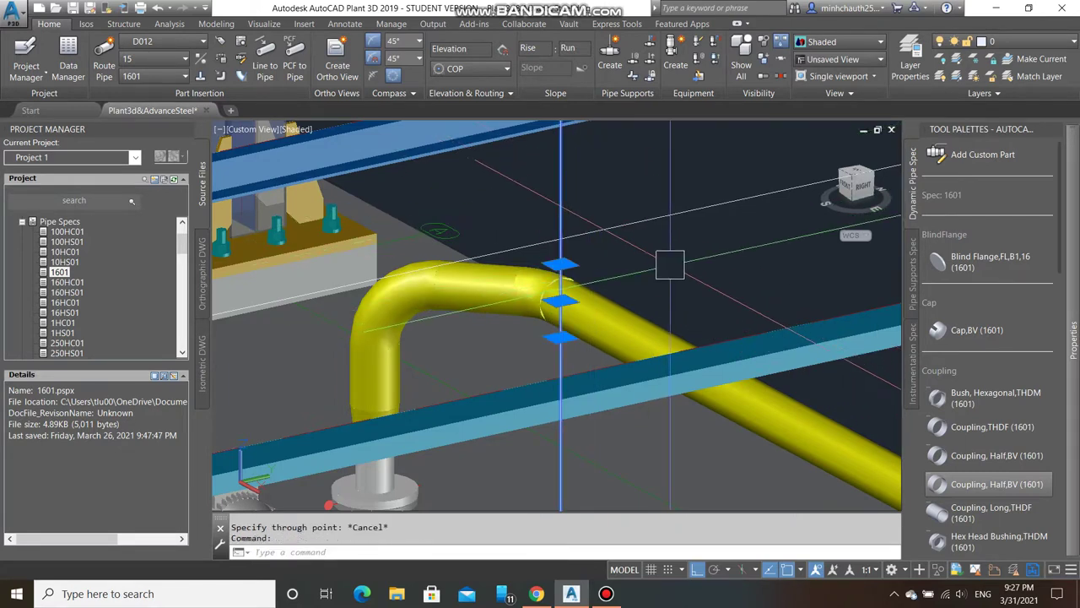
pyautogui.click(690, 279)
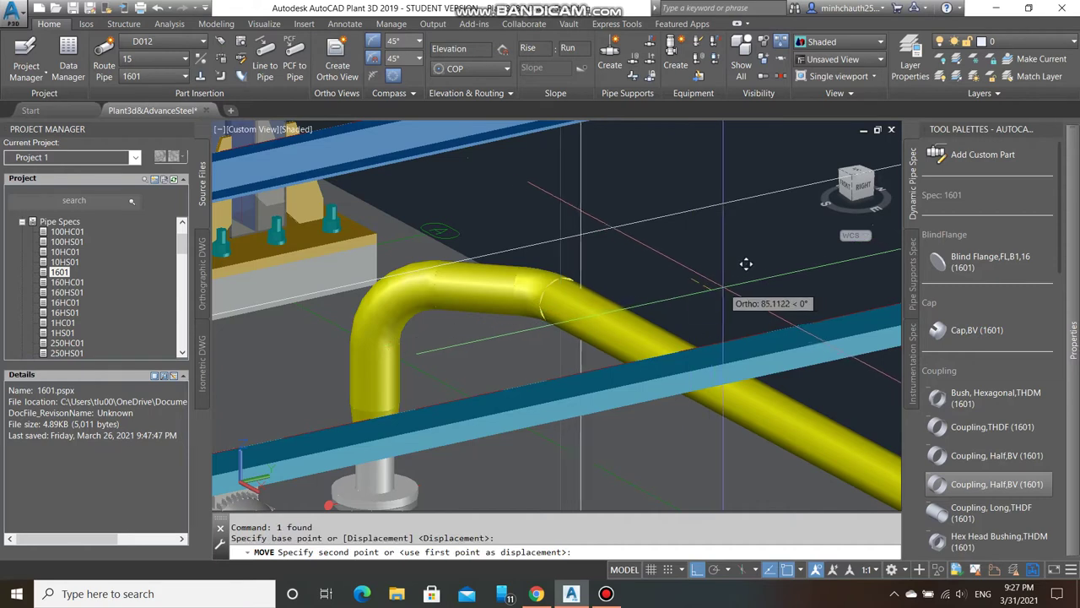
pyautogui.write('300')
pyautogui.press('Return')
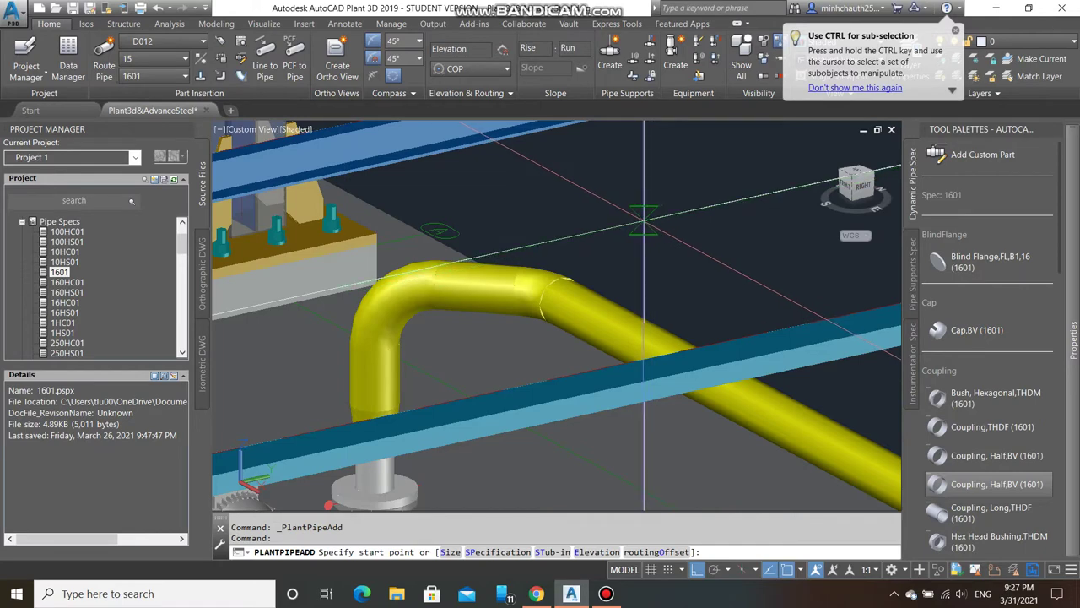
# - Start a pipe at the snapped point, cancel routing, and orbit to a lower view
pyautogui.click(644, 221)
pyautogui.scroll(3, 645, 321)
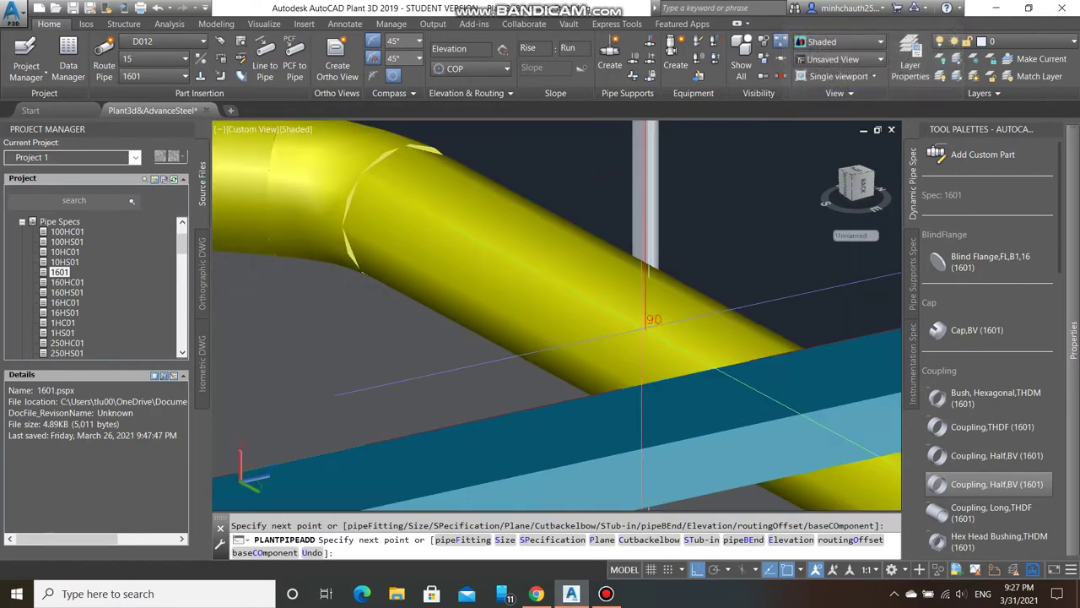
pyautogui.write('per')
pyautogui.press('Return')
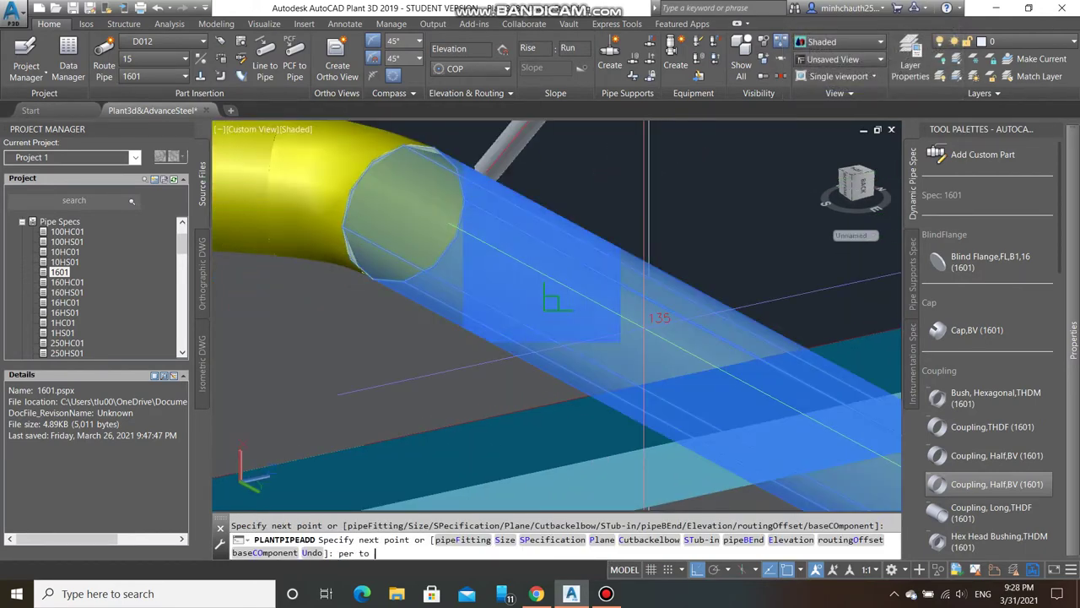
pyautogui.press('Escape')
pyautogui.scroll(-3, 644, 327)
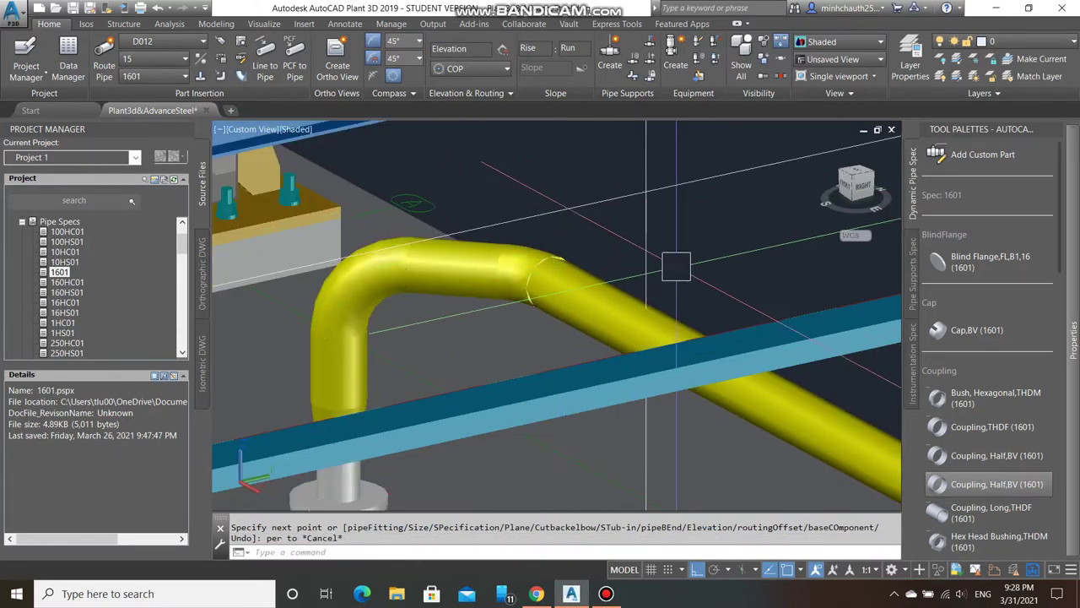
pyautogui.keyDown('shift'); pyautogui.moveTo(651, 272); pyautogui.dragTo(666, 280, button='middle'); pyautogui.keyUp('shift')
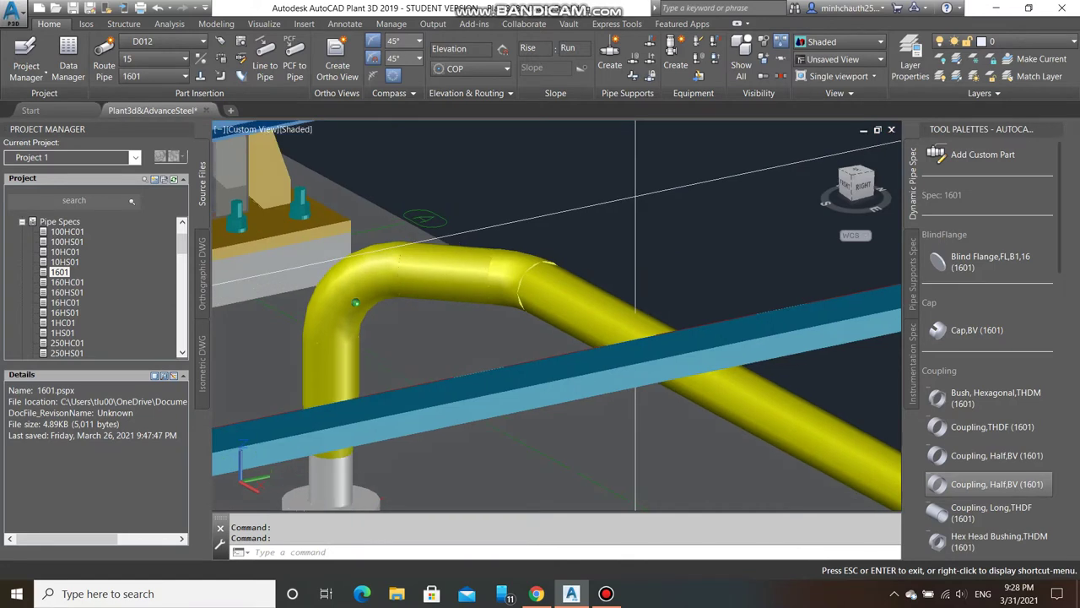
# - Draw another vertical construction line through the pipe node and move it 250
pyautogui.click(601, 174)
pyautogui.click(601, 173)
pyautogui.write('XL')
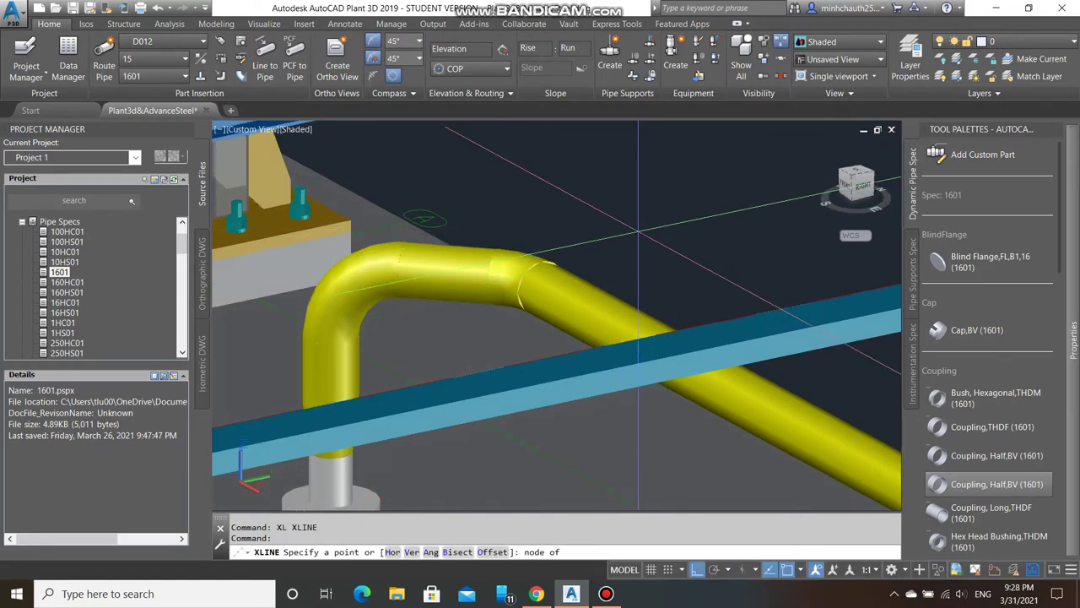
pyautogui.click(518, 291)
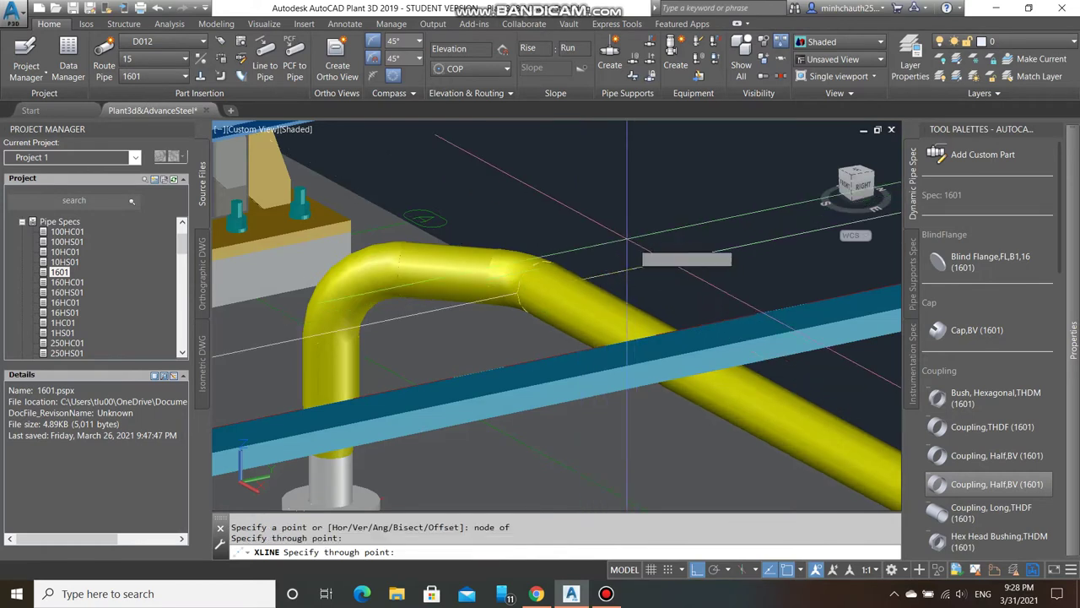
pyautogui.click(590, 221)
pyautogui.press('Escape')
pyautogui.click(608, 274)
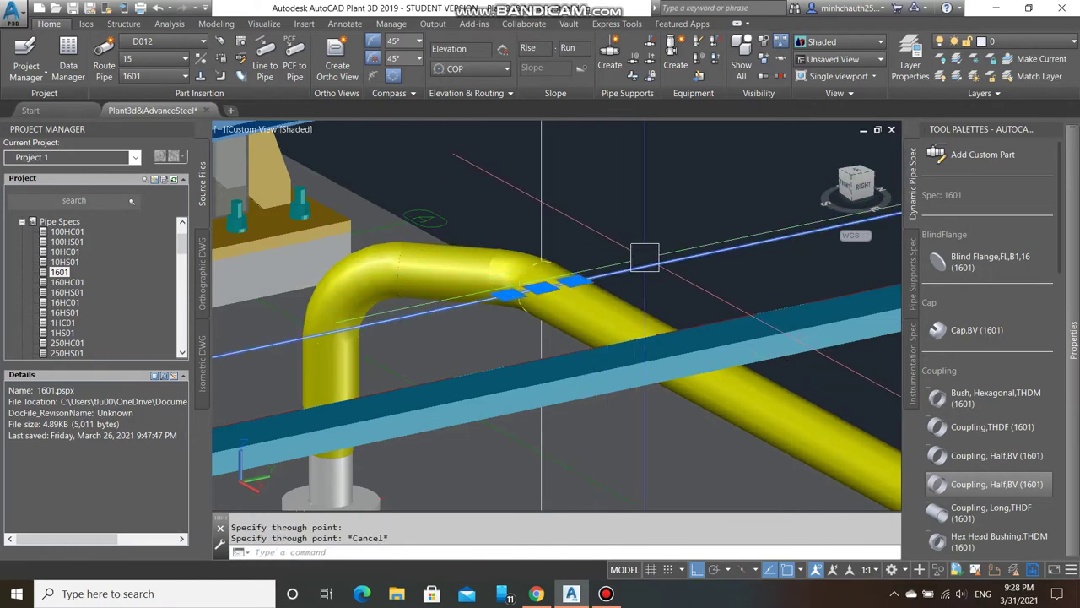
pyautogui.write('m')
pyautogui.press('Return')
pyautogui.click(622, 216)
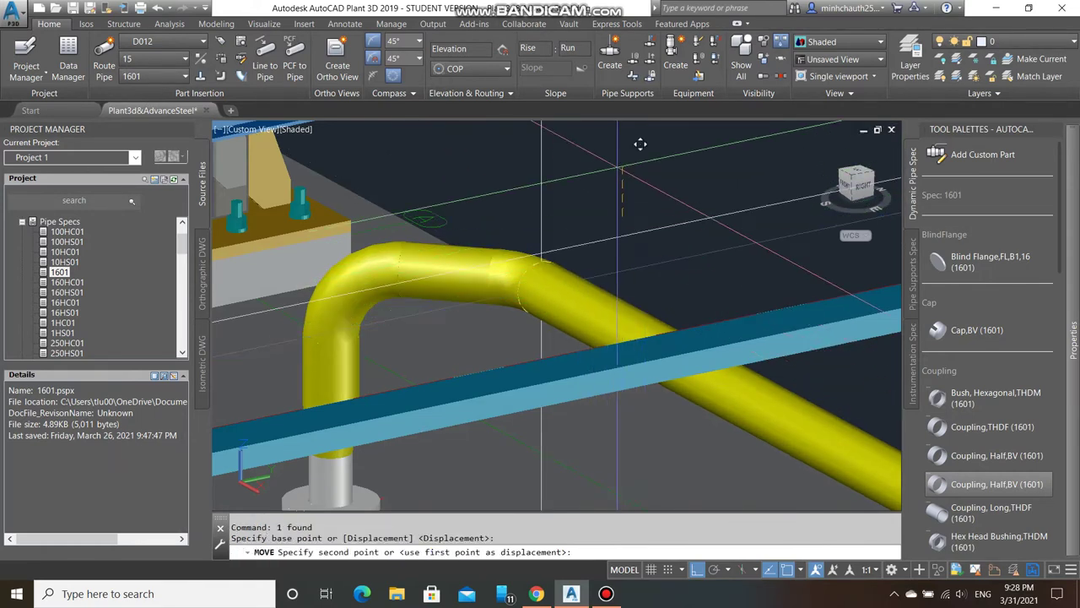
pyautogui.write('250')
pyautogui.press('Return')
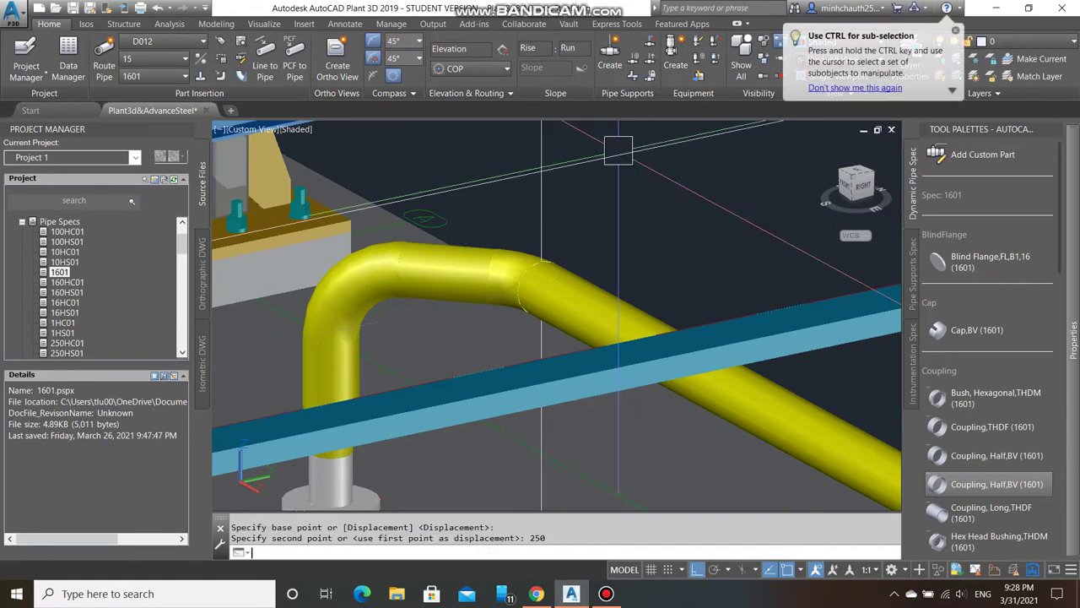
# - Move the selected construction lines 360 to locate the branch point
pyautogui.moveTo(580, 203); pyautogui.dragTo(528, 165)
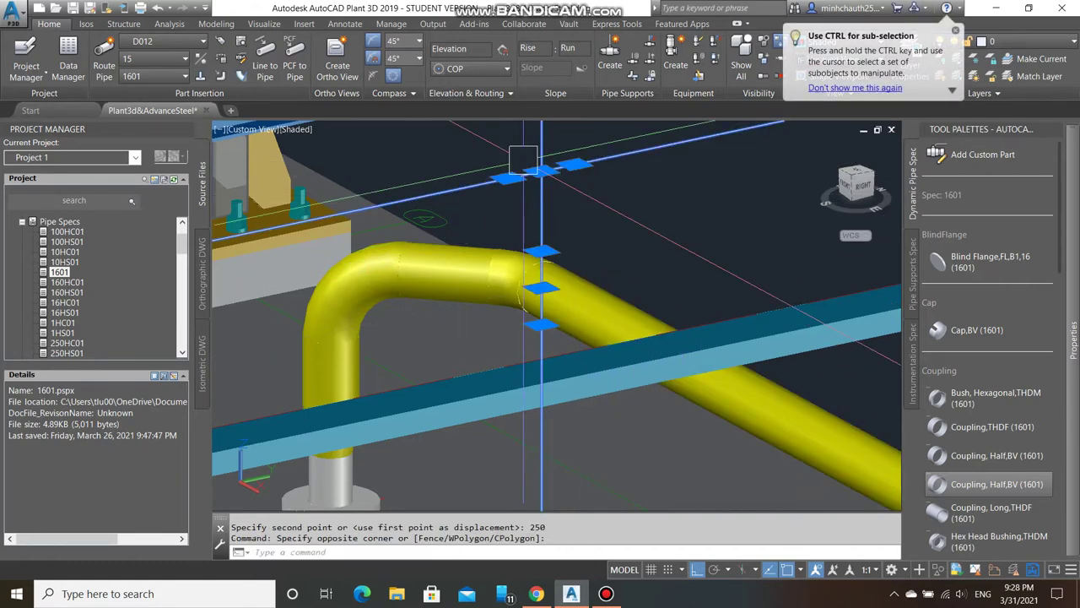
pyautogui.write('m')
pyautogui.press('Return')
pyautogui.click(644, 218)
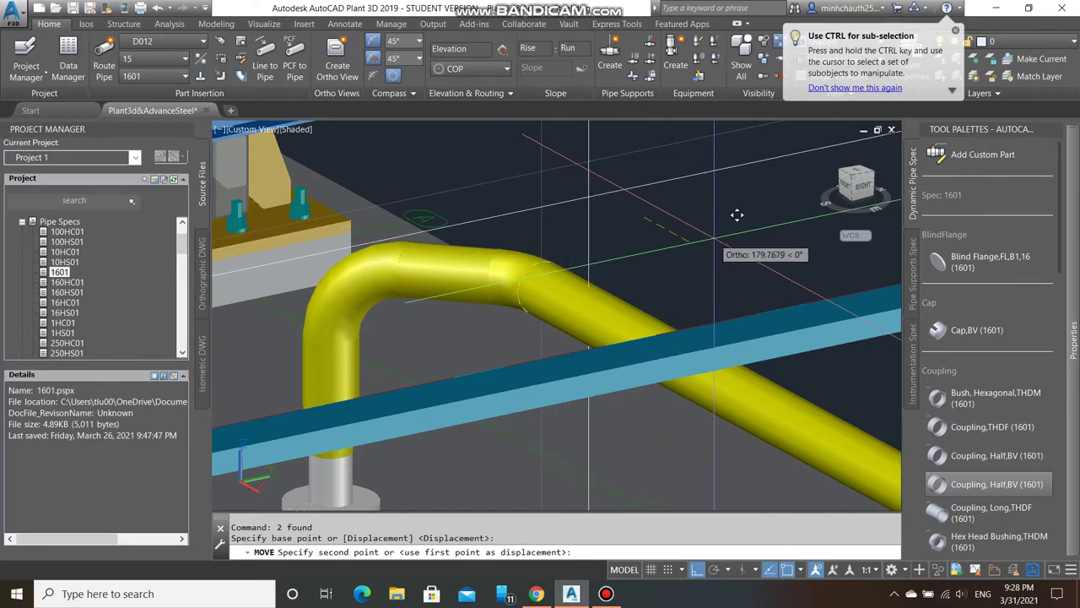
pyautogui.write('360')
pyautogui.press('Return')
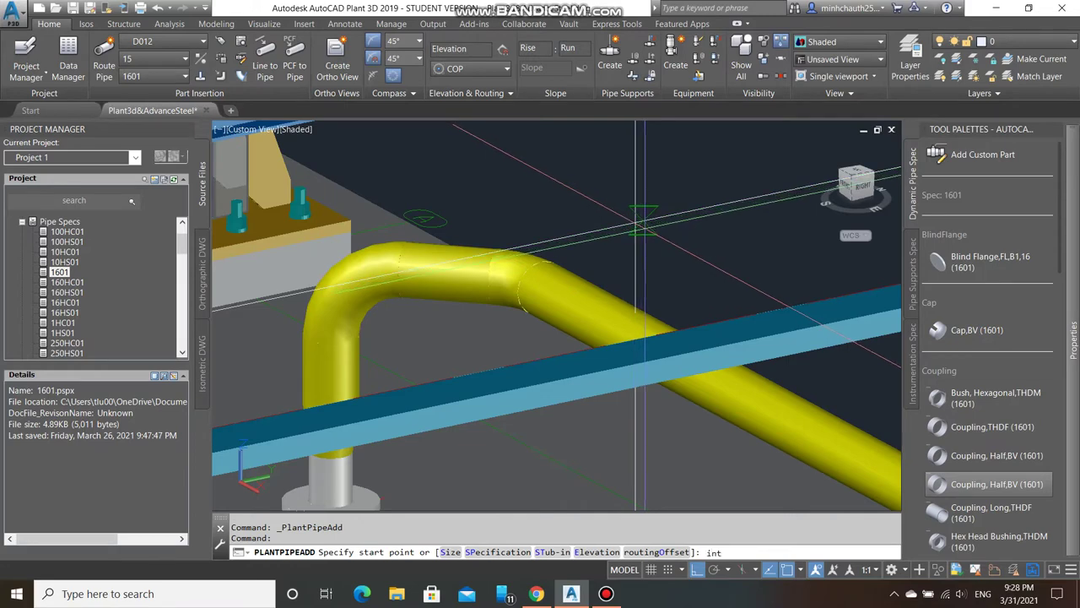
# - Route a vertical branch pipe from the construction lines' intersection
pyautogui.click(638, 221)
pyautogui.keyDown('shift'); pyautogui.moveTo(667, 303); pyautogui.dragTo(646, 363, button='middle'); pyautogui.keyUp('shift')
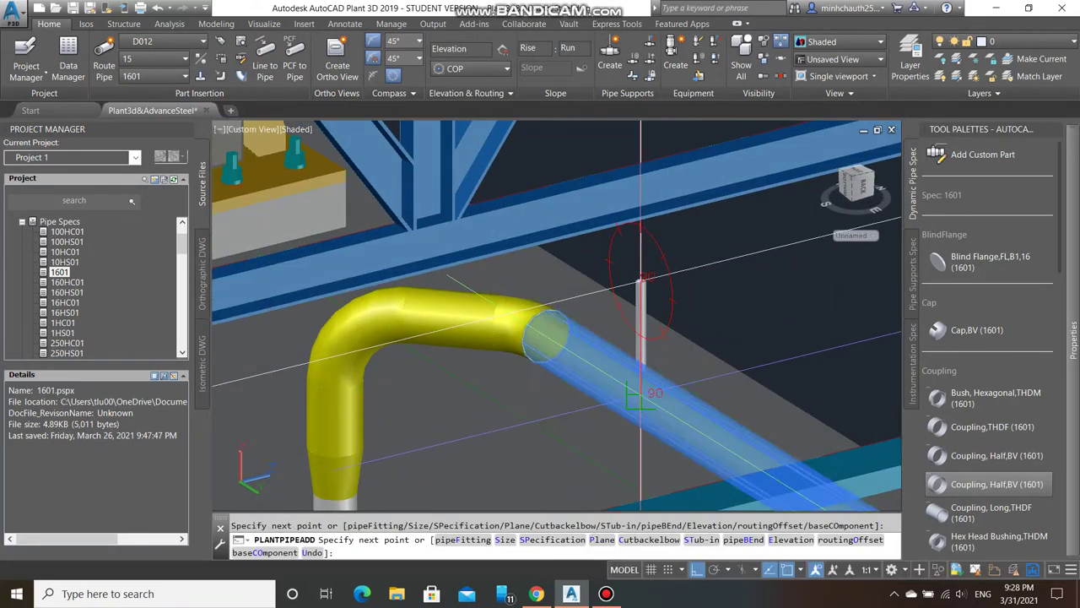
pyautogui.press('Escape')
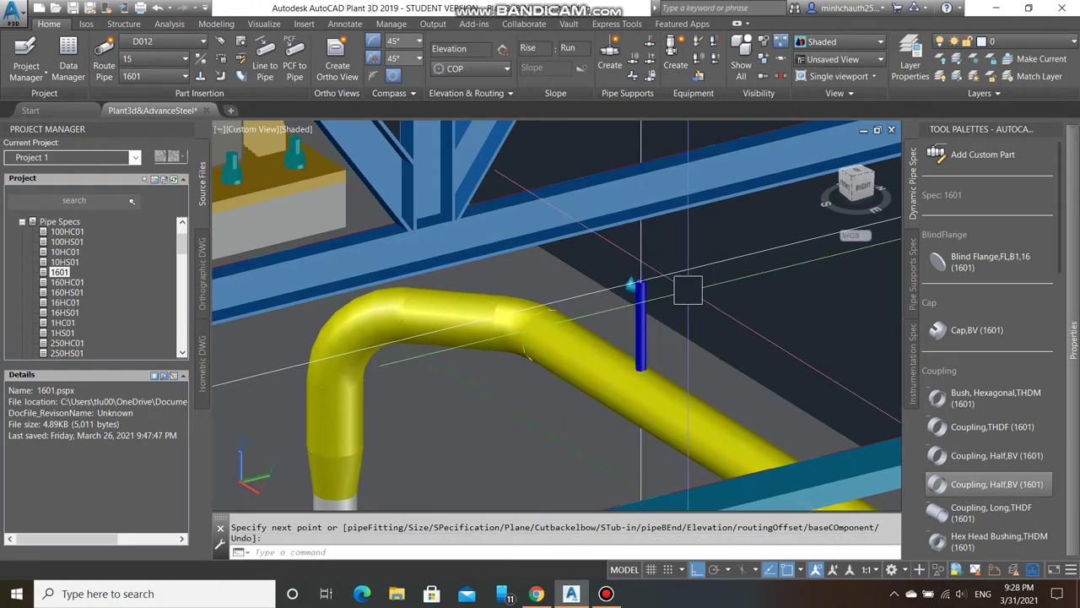
# - Erase the leftover construction lines below the rack with E and a crossing window
pyautogui.write('e')
pyautogui.press('Return')
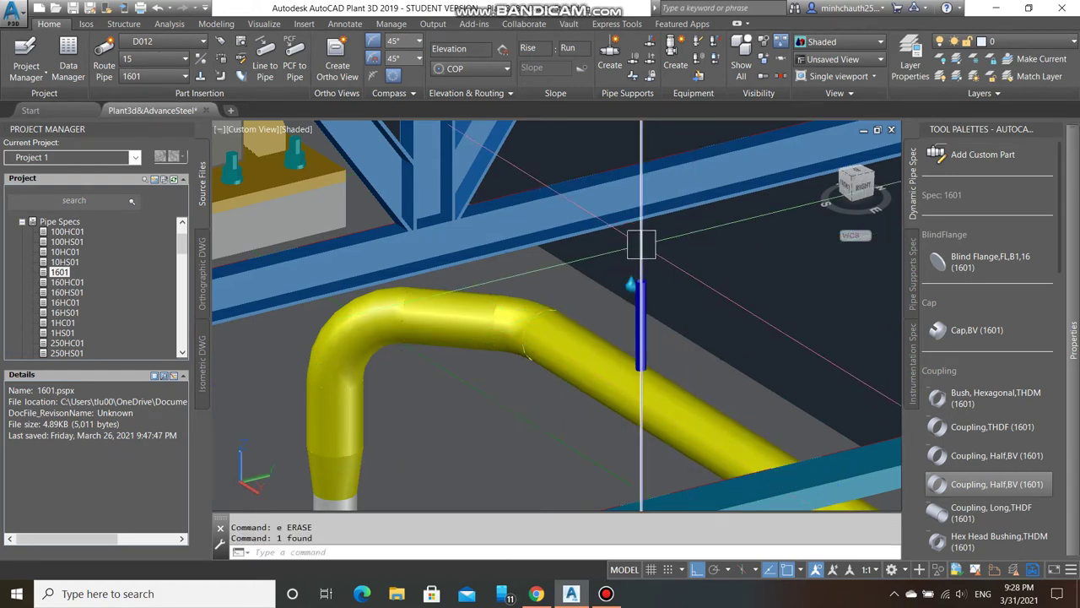
pyautogui.scroll(-3, 641, 244)
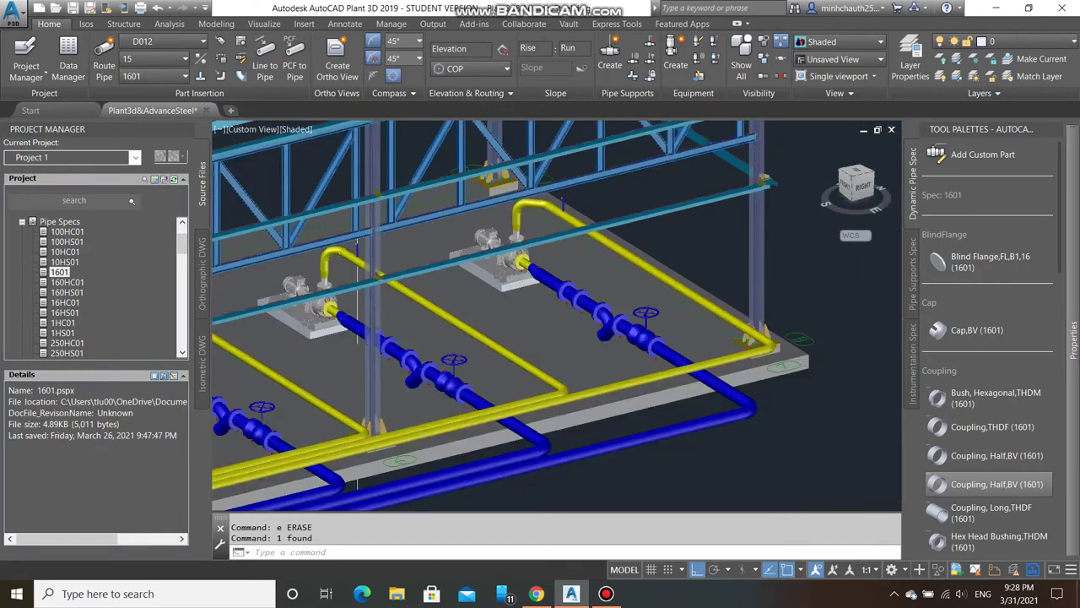
pyautogui.scroll(-3, 608, 228)
pyautogui.scroll(-2, 560, 207)
pyautogui.keyDown('shift'); pyautogui.moveTo(579, 189); pyautogui.dragTo(817, 279, button='middle'); pyautogui.keyUp('shift')
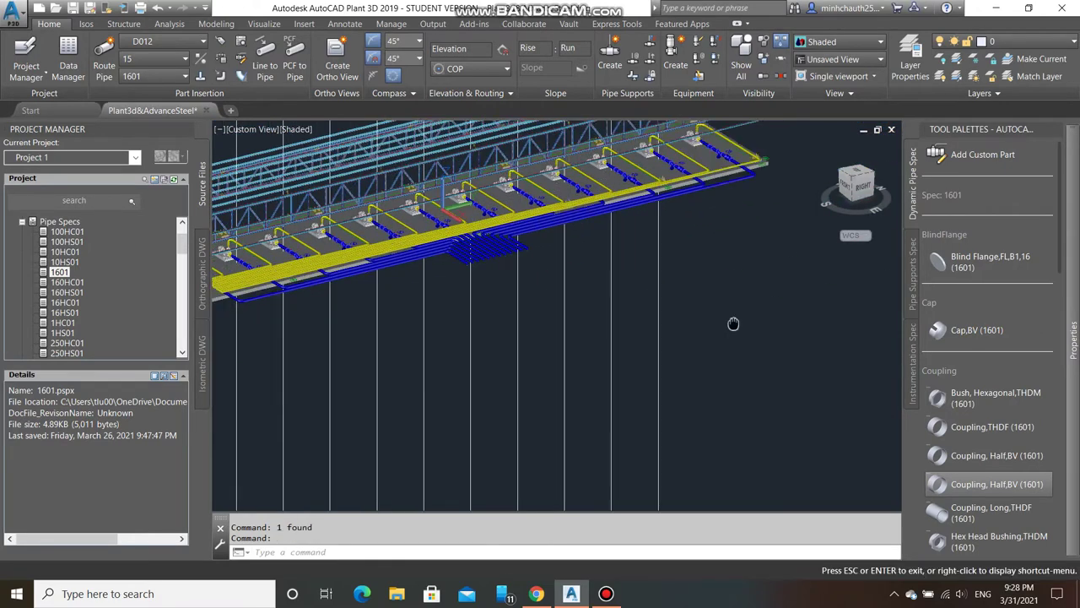
pyautogui.click(806, 405)
pyautogui.write('e')
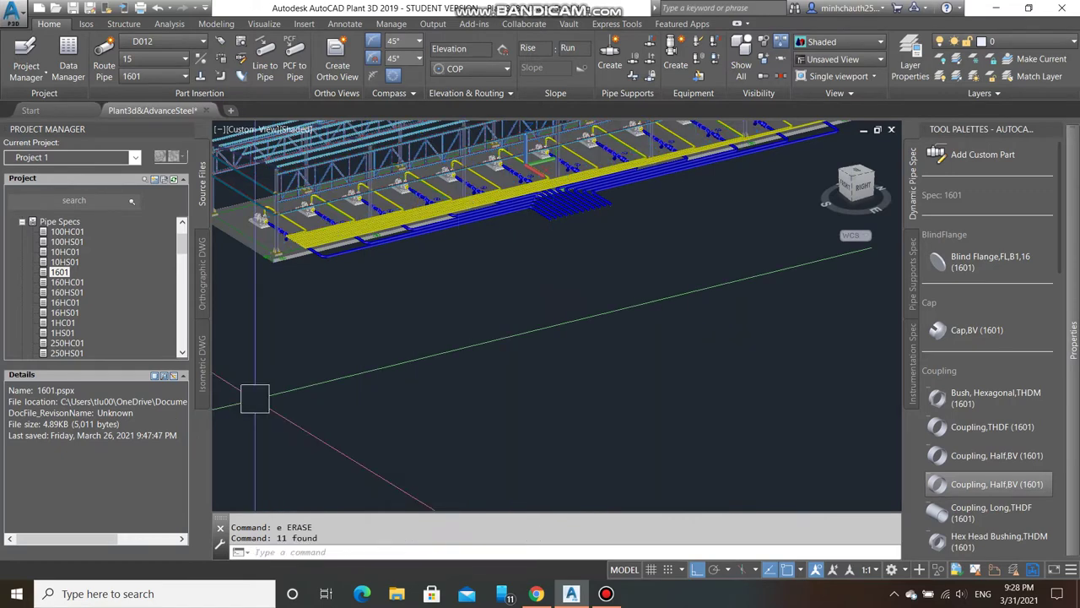
pyautogui.scroll(5, 390, 323)
pyautogui.scroll(2, 390, 324)
pyautogui.scroll(2, 390, 324)
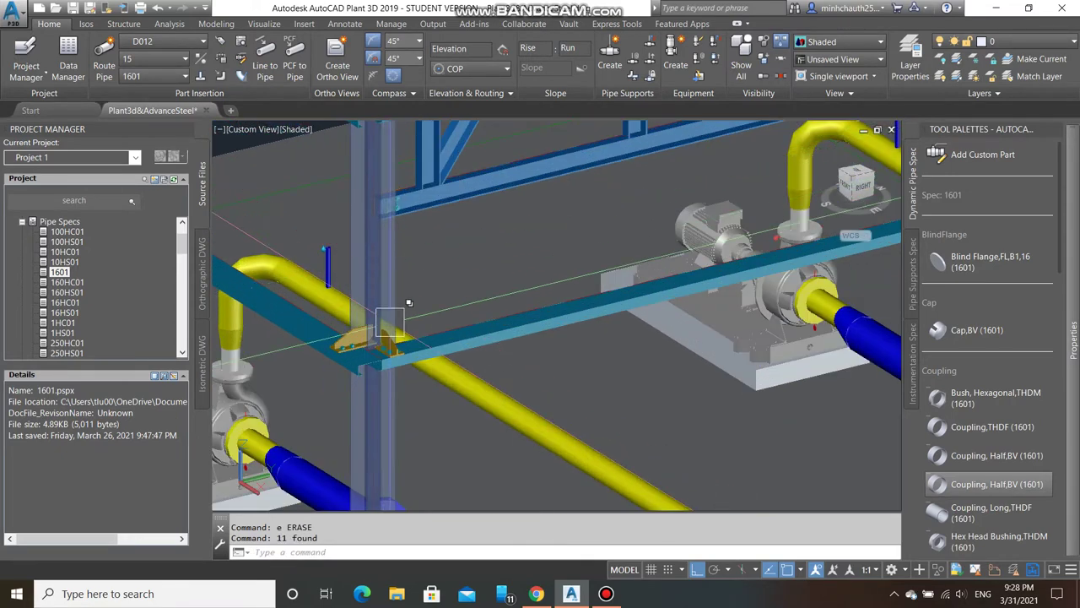
pyautogui.keyDown('shift'); pyautogui.moveTo(390, 323); pyautogui.dragTo(439, 329, button='middle'); pyautogui.keyUp('shift')
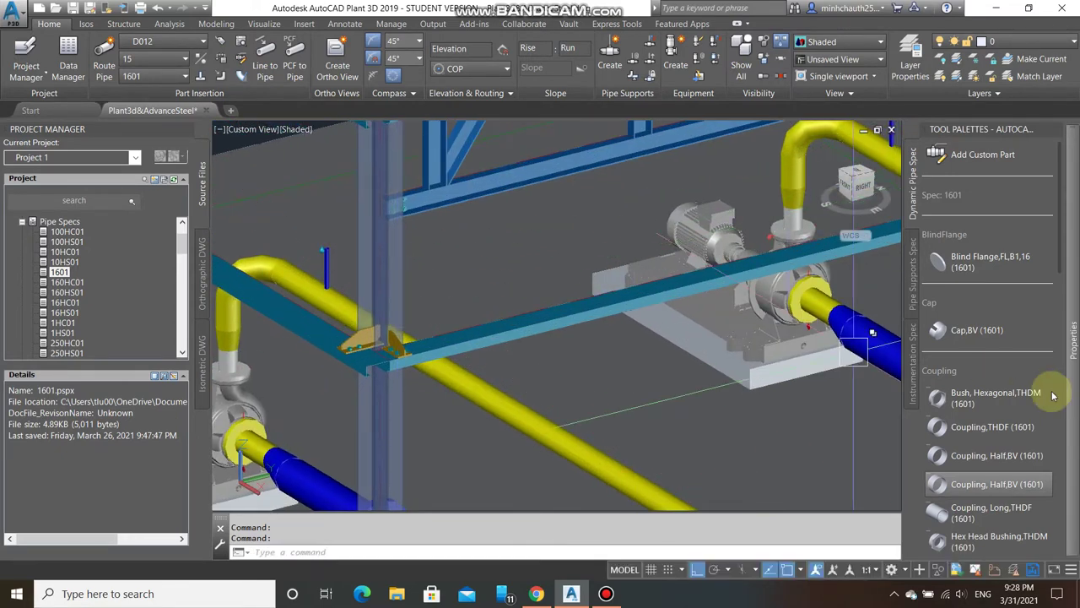
pyautogui.click(1073, 338)
# - Close the properties panel and place a globe valve on the first vertical branch at rotation 0
pyautogui.click(1054, 132)
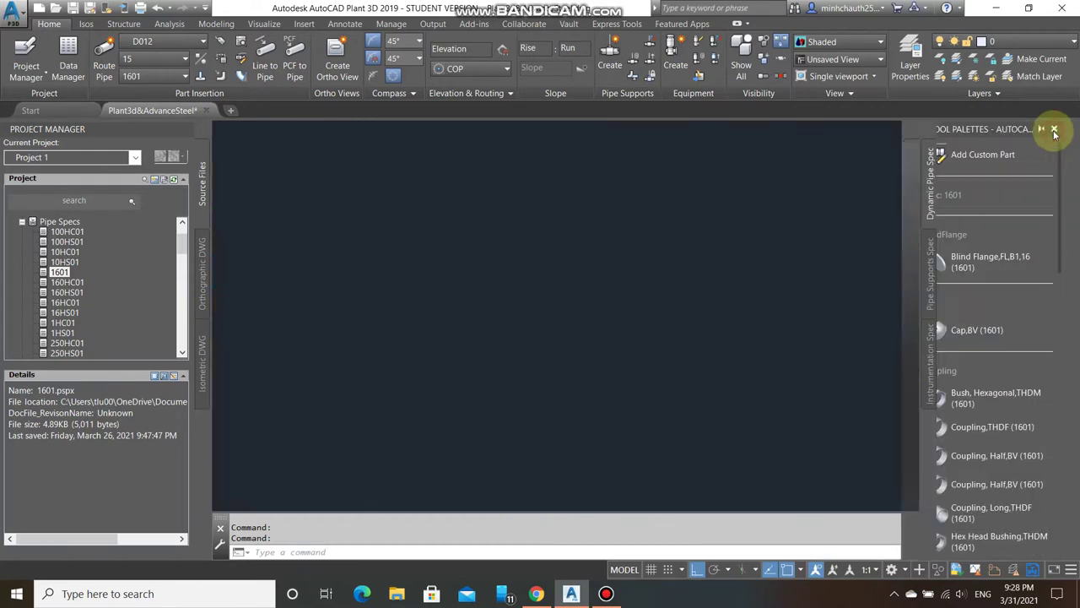
pyautogui.scroll(-5, 987, 428)
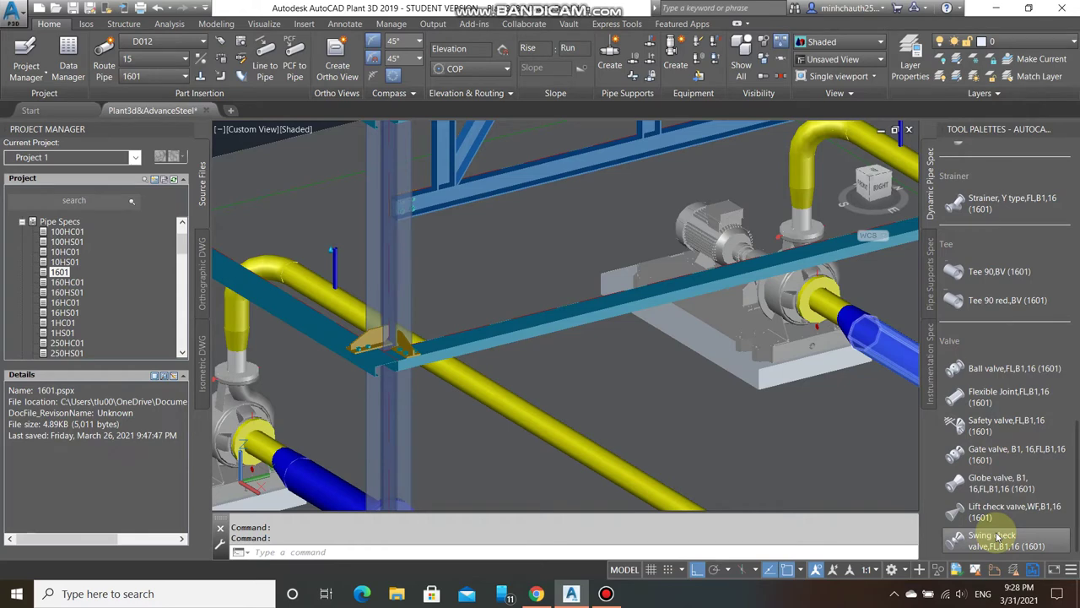
pyautogui.click(996, 483)
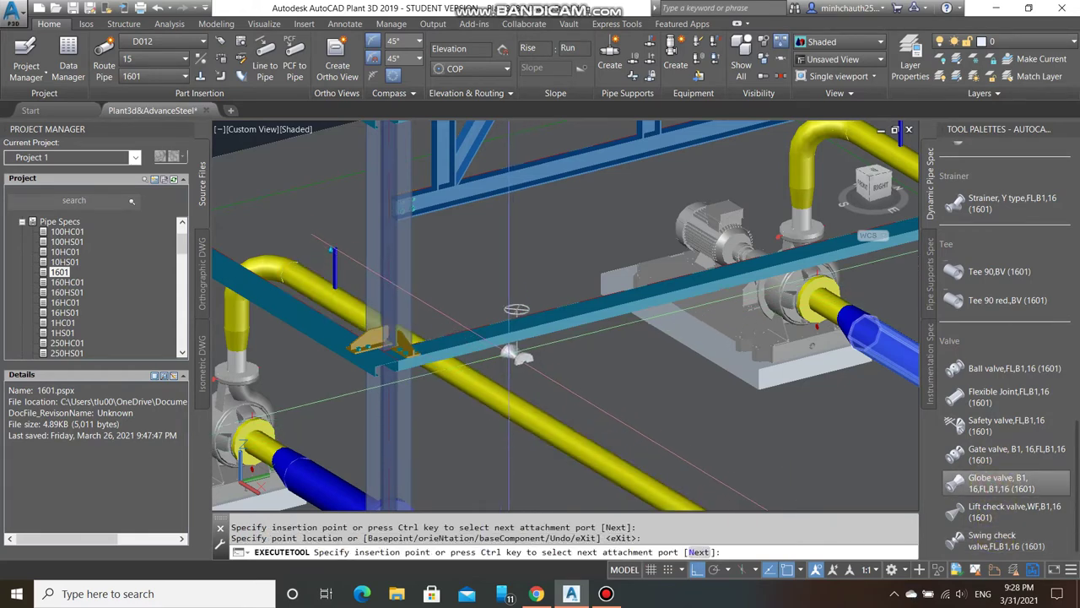
pyautogui.scroll(3, 535, 326)
pyautogui.scroll(3, 536, 326)
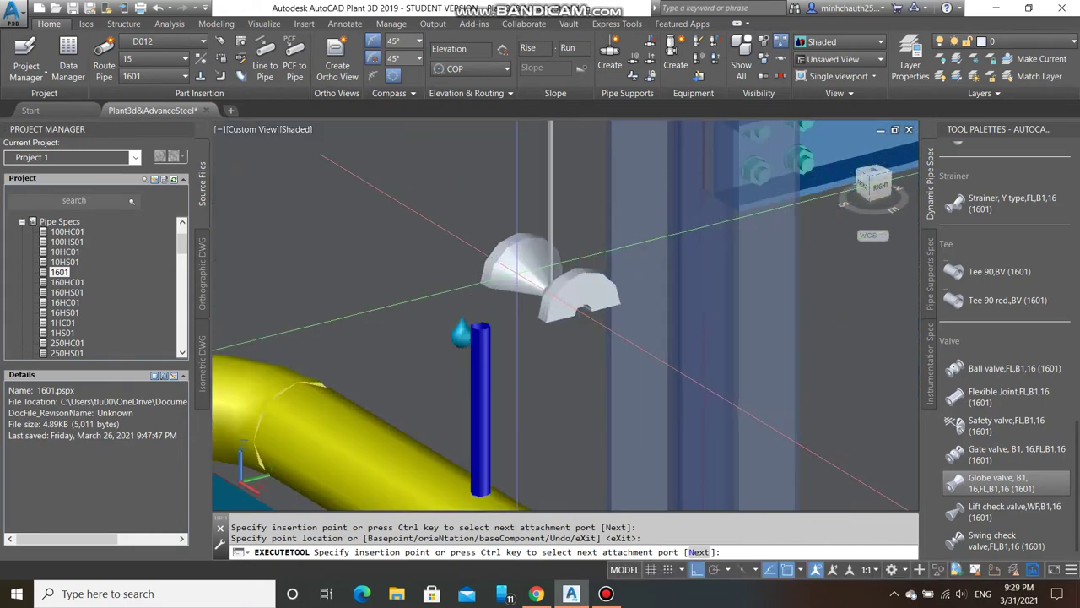
pyautogui.scroll(3, 506, 304)
pyautogui.scroll(3, 434, 253)
pyautogui.scroll(2, 435, 397)
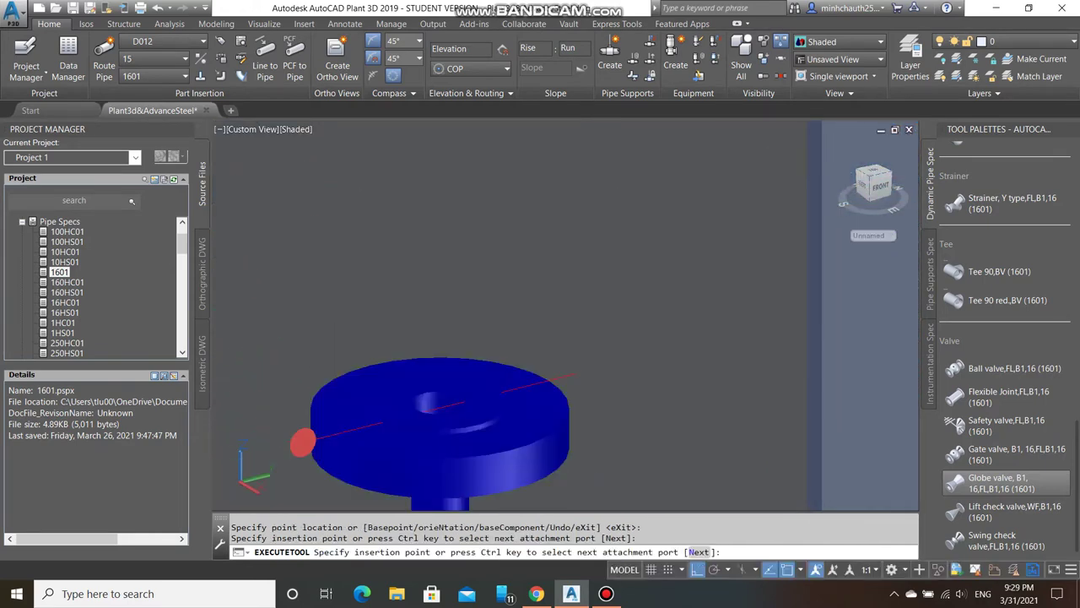
pyautogui.click(426, 388)
pyautogui.scroll(-3, 427, 372)
pyautogui.scroll(-2, 423, 350)
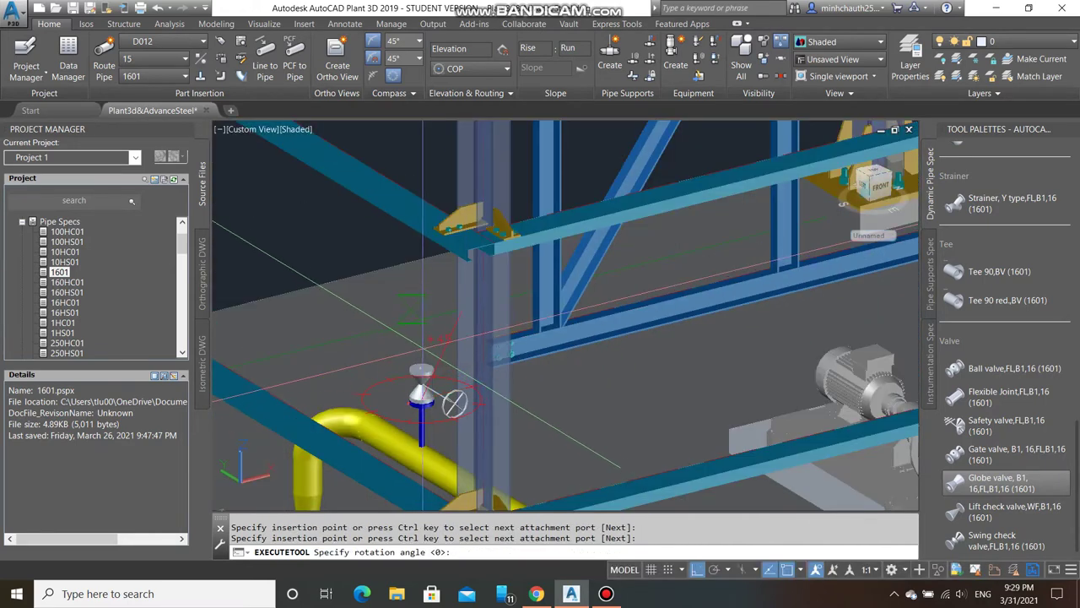
pyautogui.click(473, 363)
# - Place a second globe valve on the next branch top, keeping the default rotation
pyautogui.moveTo(589, 387); pyautogui.dragTo(340, 413, button='middle')
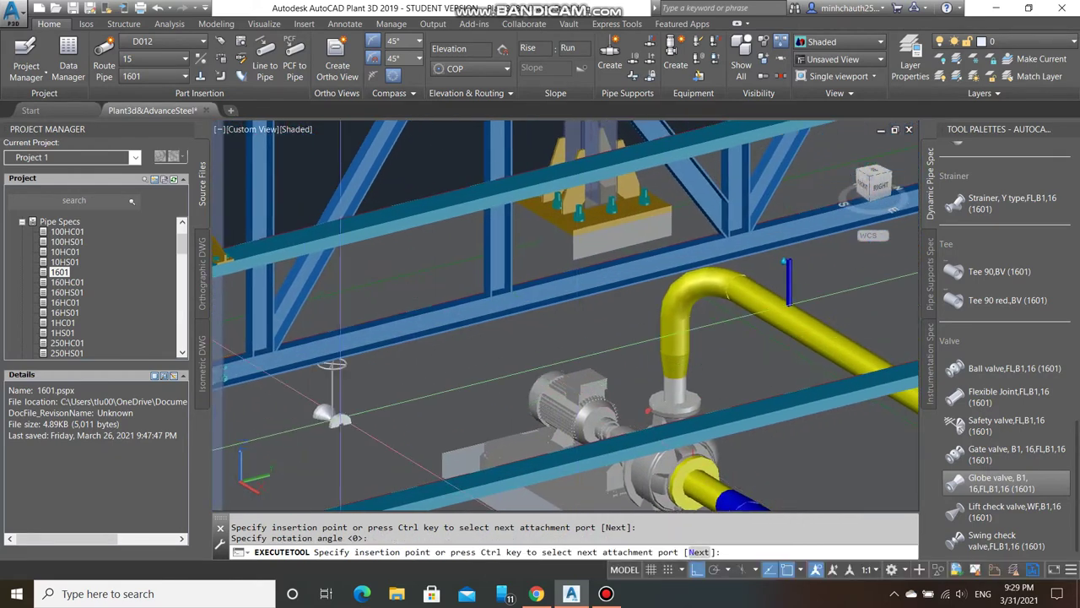
pyautogui.scroll(4, 737, 269)
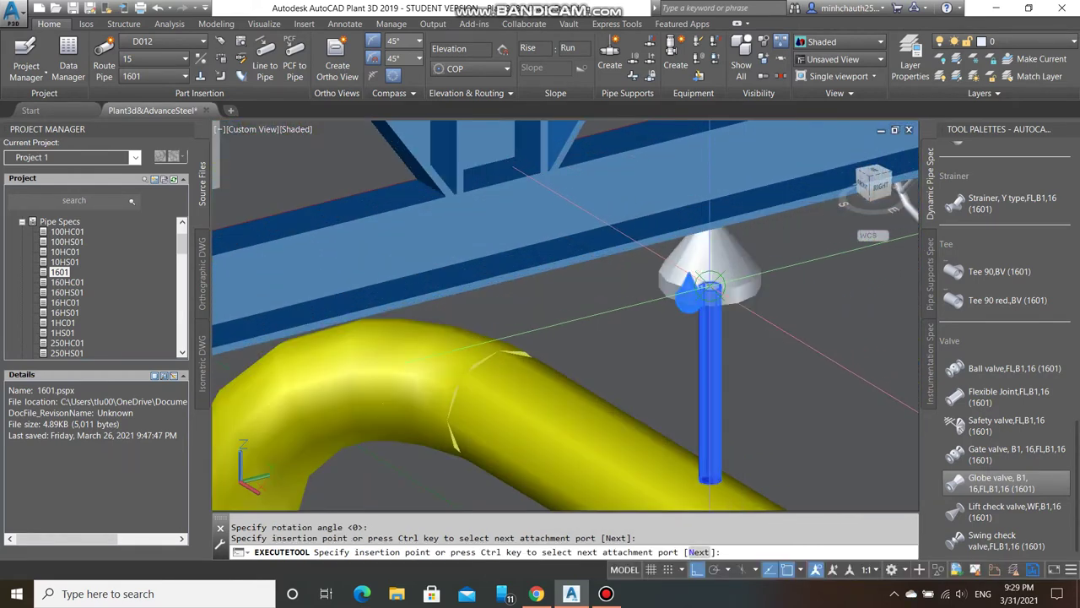
pyautogui.click(709, 285)
pyautogui.scroll(-5, 536, 384)
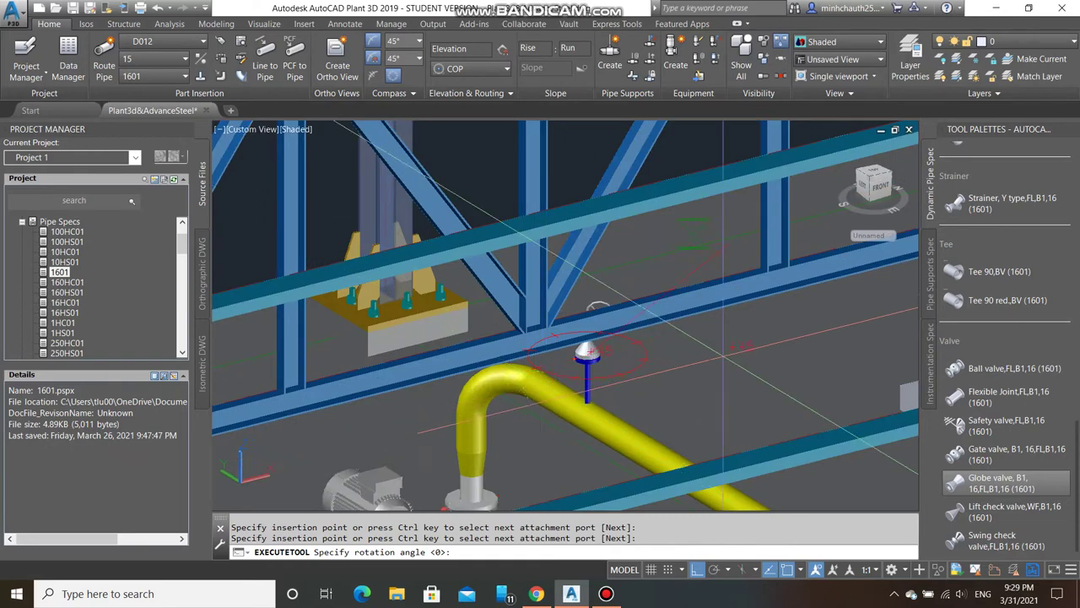
pyautogui.scroll(2, 778, 342)
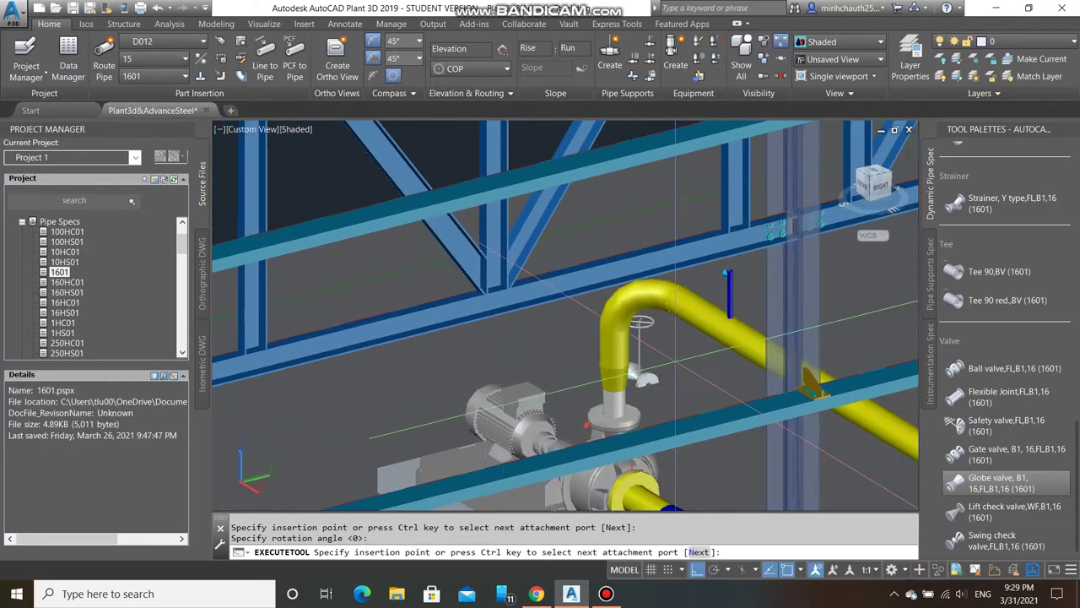
pyautogui.scroll(2, 726, 325)
pyautogui.scroll(1, 650, 300)
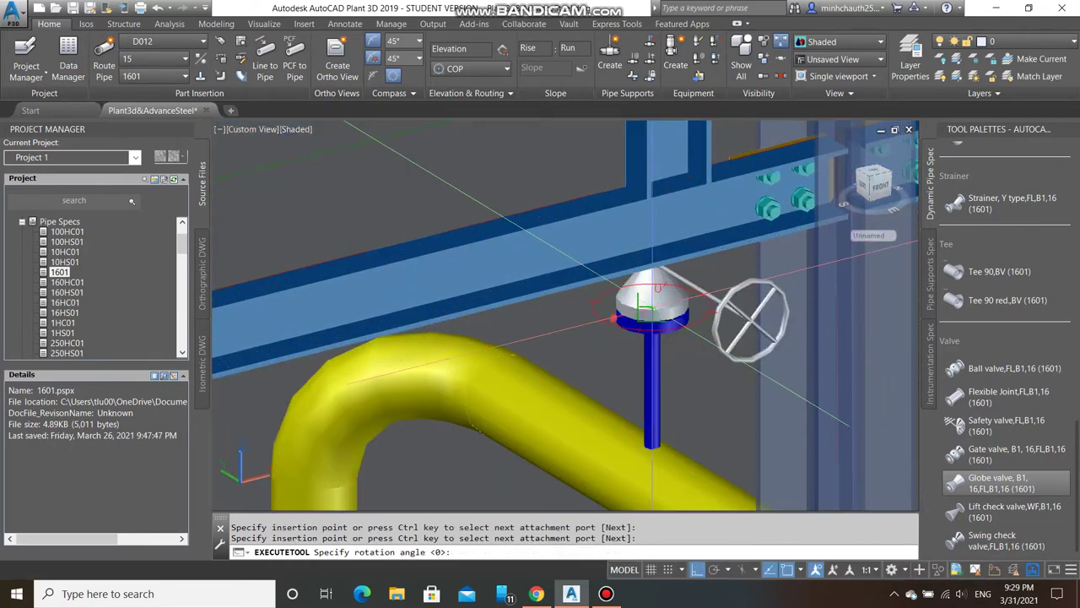
pyautogui.click(652, 308)
# - Snap a globe valve to the flange of the next pump's vertical branch
pyautogui.scroll(-3, 760, 321)
pyautogui.scroll(-2, 806, 333)
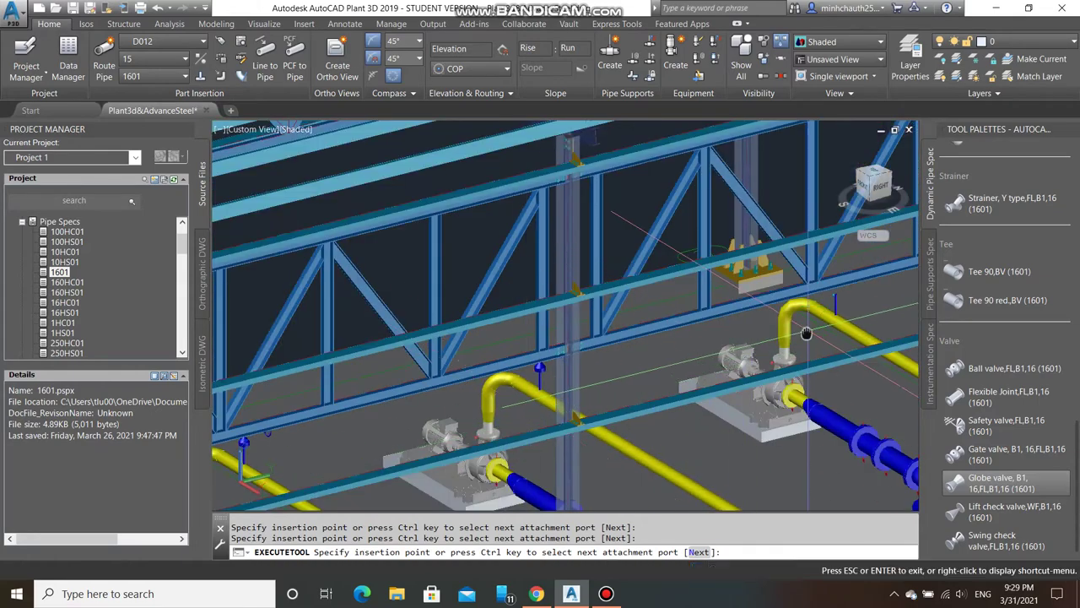
pyautogui.scroll(2, 785, 331)
pyautogui.scroll(3, 658, 327)
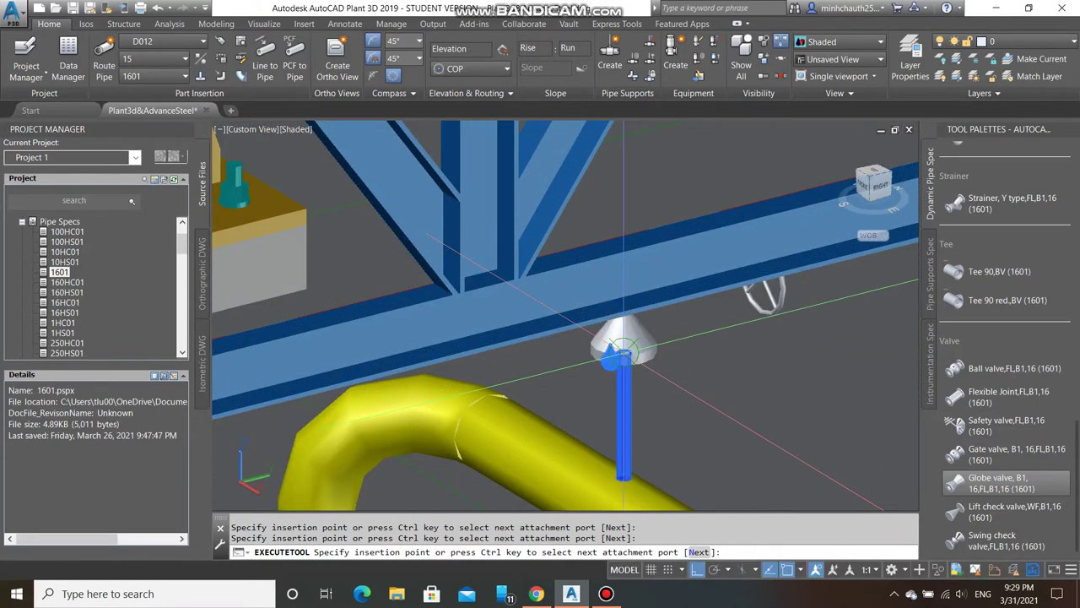
pyautogui.click(625, 355)
pyautogui.scroll(-3, 557, 380)
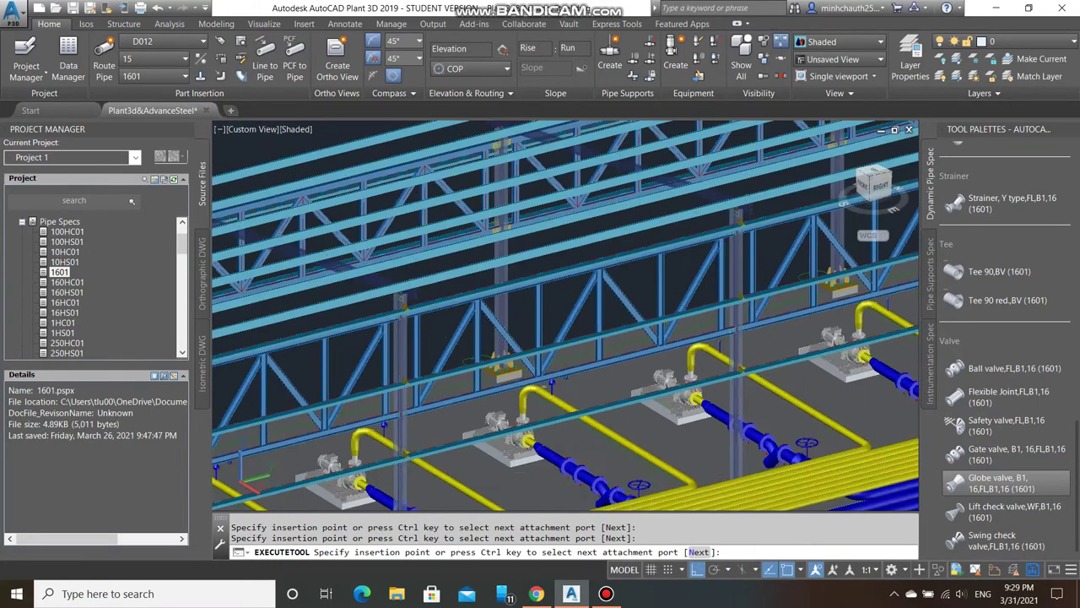
pyautogui.scroll(3, 553, 384)
pyautogui.scroll(1, 553, 384)
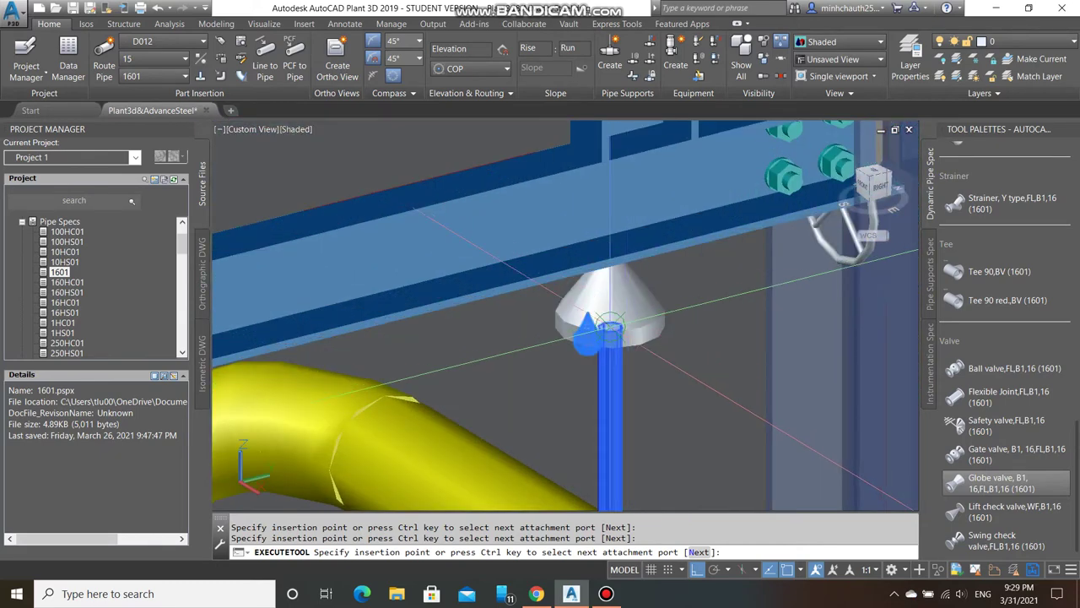
pyautogui.scroll(-3, 609, 327)
pyautogui.scroll(-2, 609, 328)
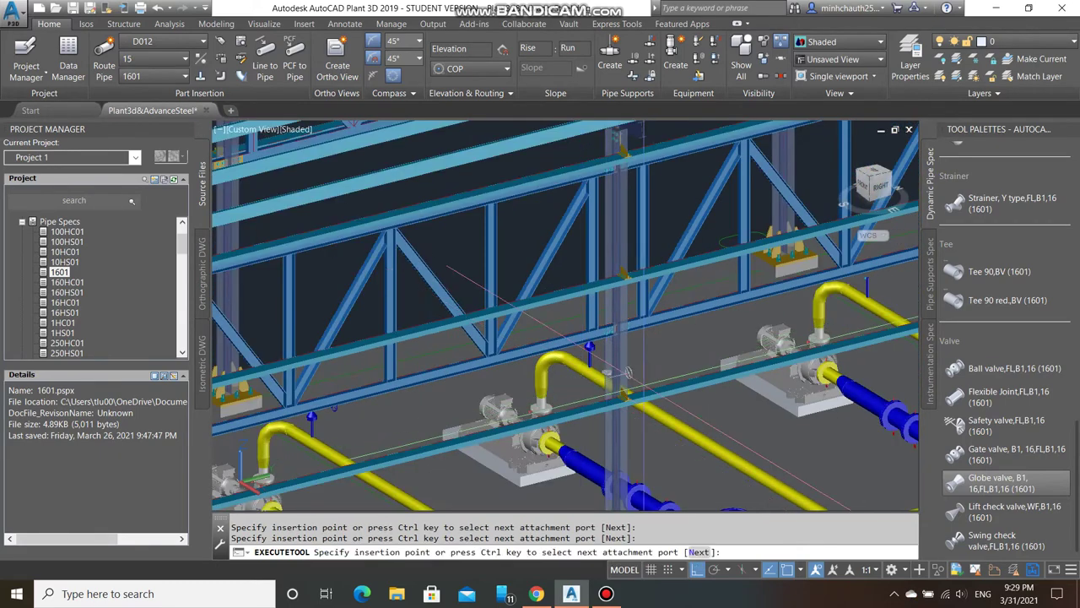
pyautogui.moveTo(610, 355)
pyautogui.mouseDown(button='middle')
pyautogui.moveTo(631, 392)
pyautogui.moveTo(540, 413)
pyautogui.mouseUp(button='middle')
pyautogui.scroll(4, 751, 312)
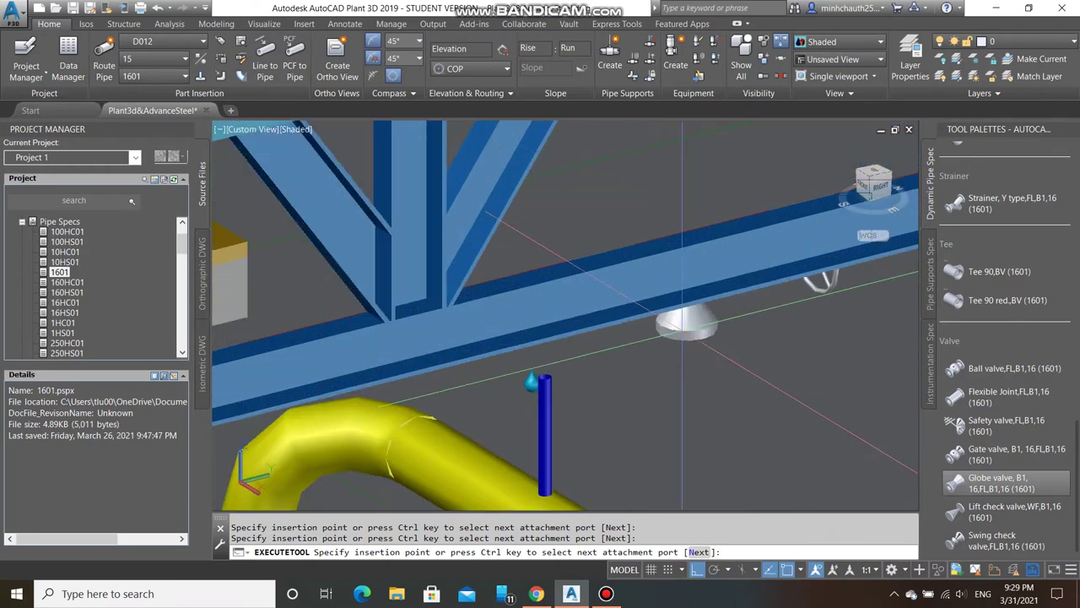
pyautogui.click(545, 371)
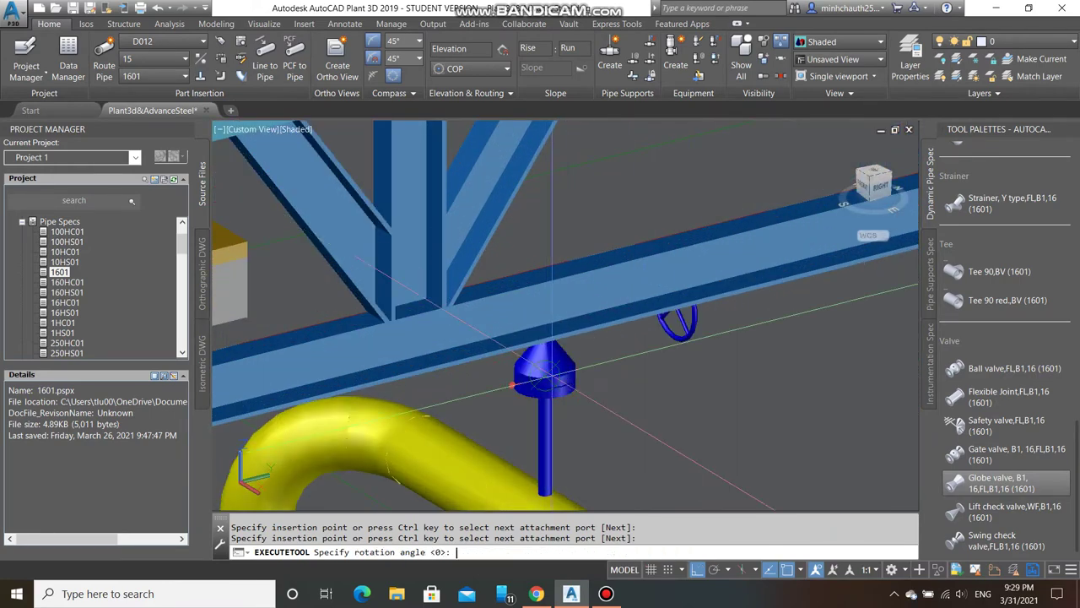
# - Fix that valve on the branch end and accept its rotation of 0
pyautogui.scroll(-5, 574, 410)
pyautogui.scroll(2, 756, 387)
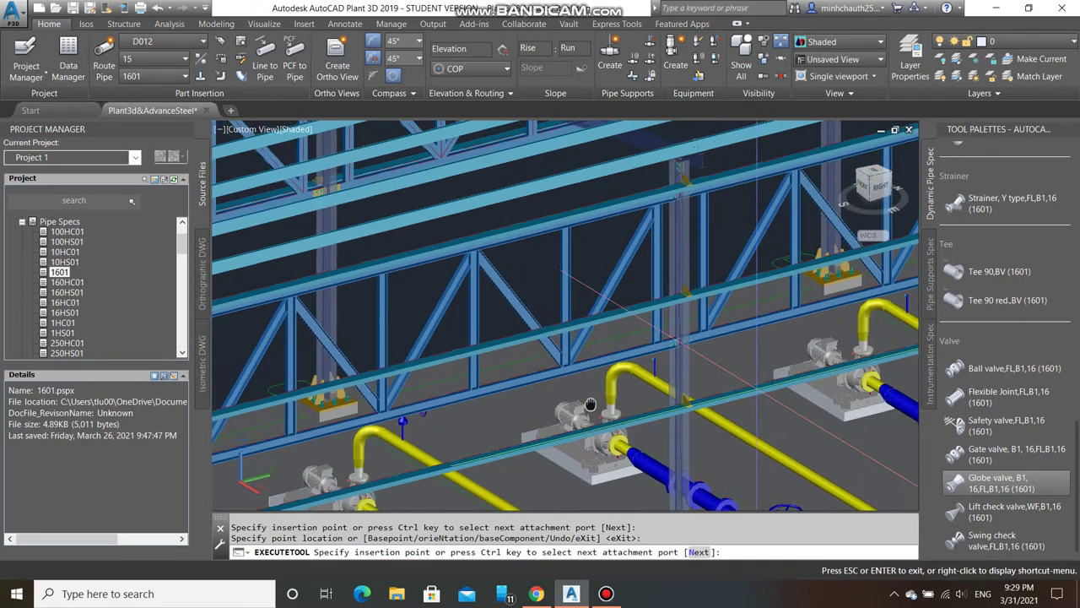
pyautogui.scroll(3, 689, 348)
pyautogui.scroll(2, 688, 348)
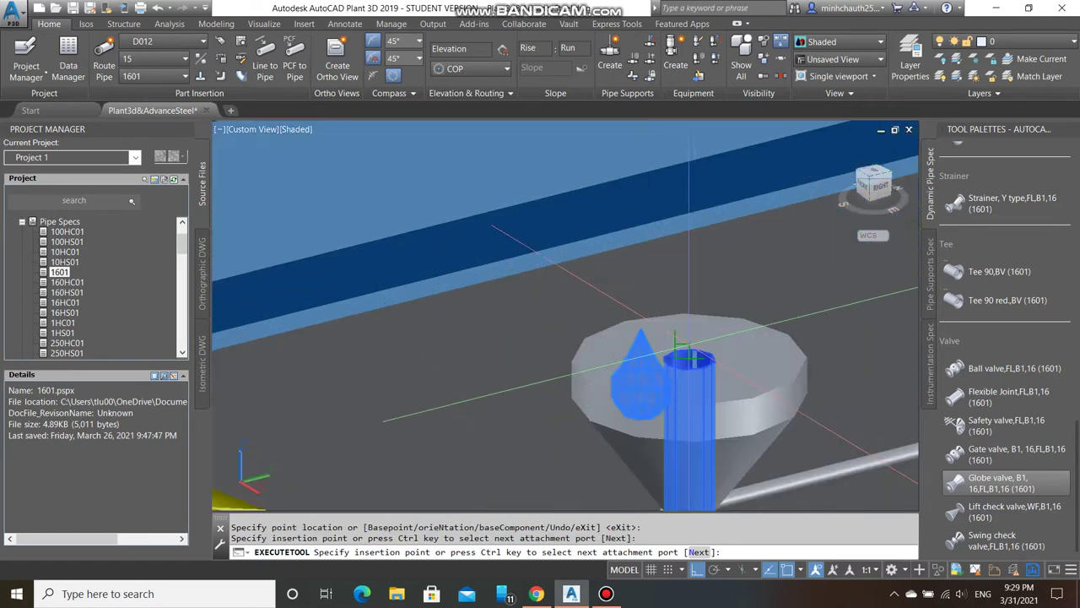
pyautogui.click(689, 353)
pyautogui.click(689, 353)
pyautogui.scroll(-2, 689, 353)
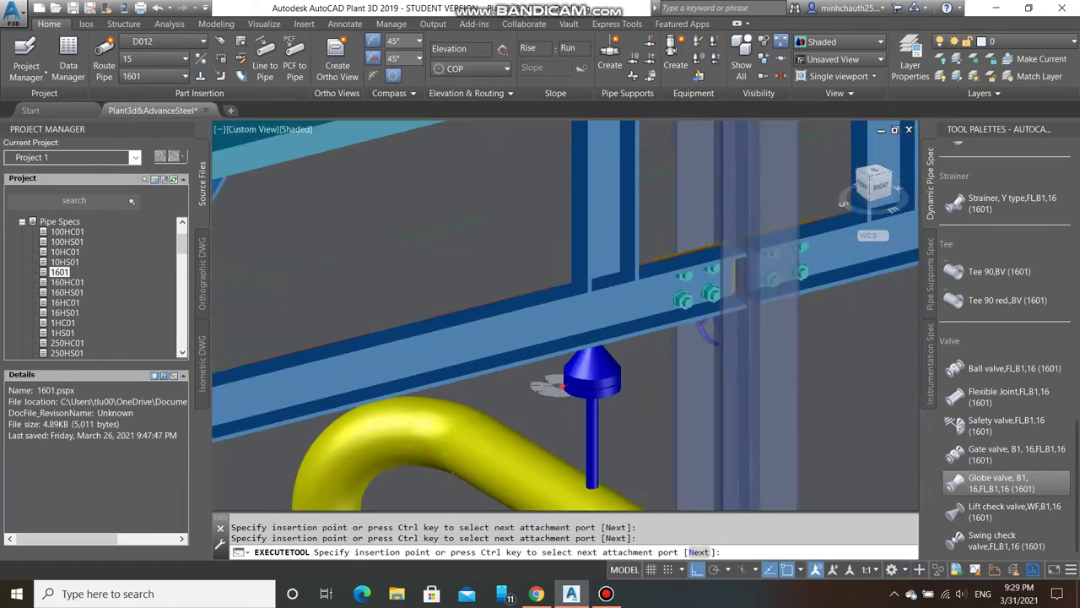
pyautogui.scroll(-2, 579, 362)
pyautogui.scroll(-1, 560, 446)
pyautogui.scroll(2, 389, 418)
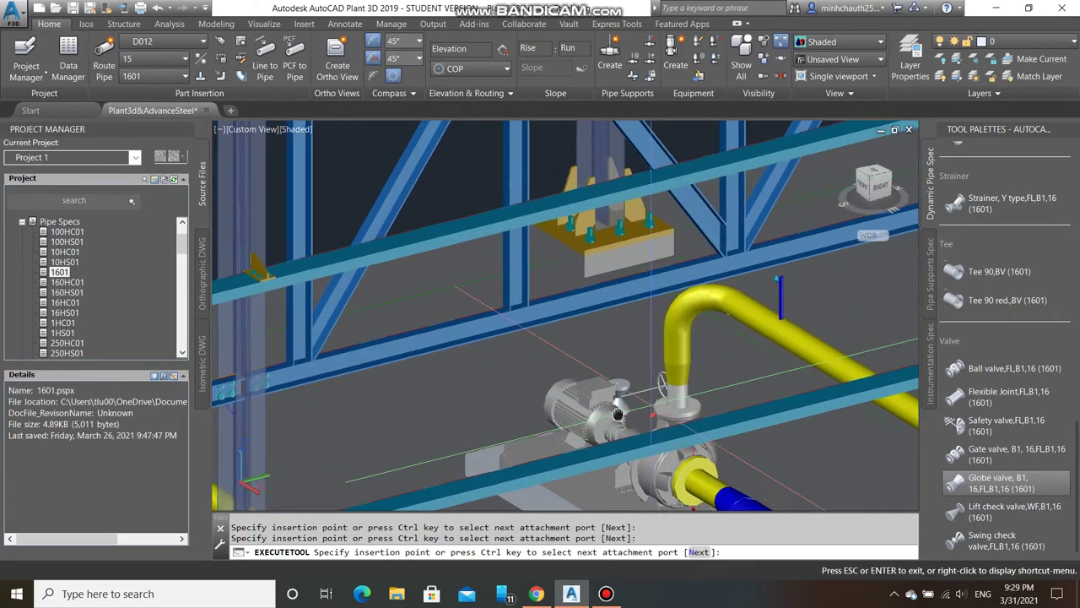
pyautogui.scroll(1, 439, 406)
pyautogui.scroll(2, 639, 385)
pyautogui.scroll(2, 581, 295)
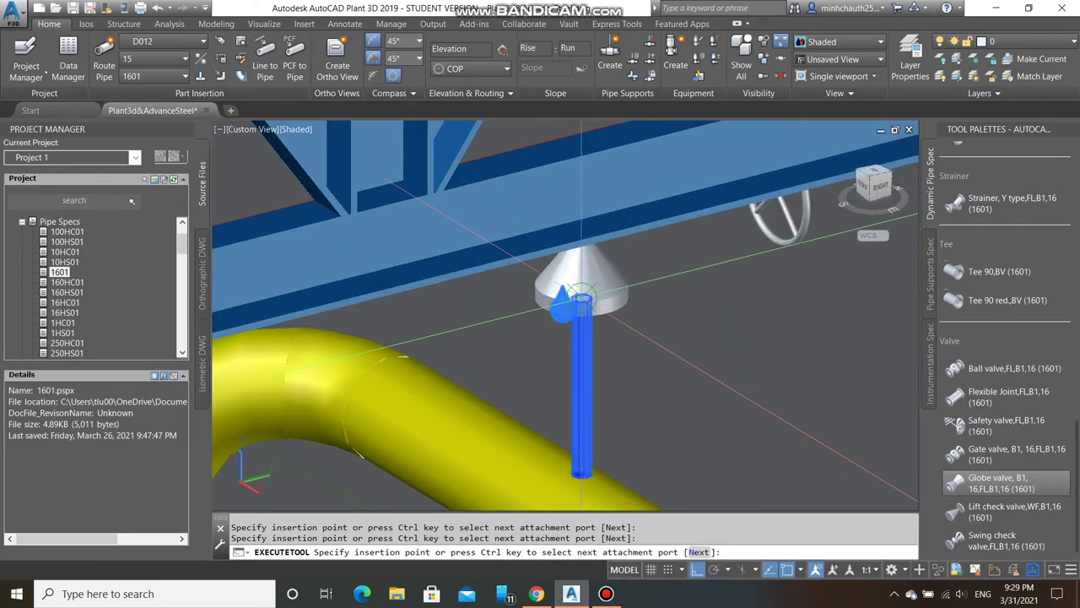
pyautogui.click(581, 302)
pyautogui.scroll(-3, 581, 301)
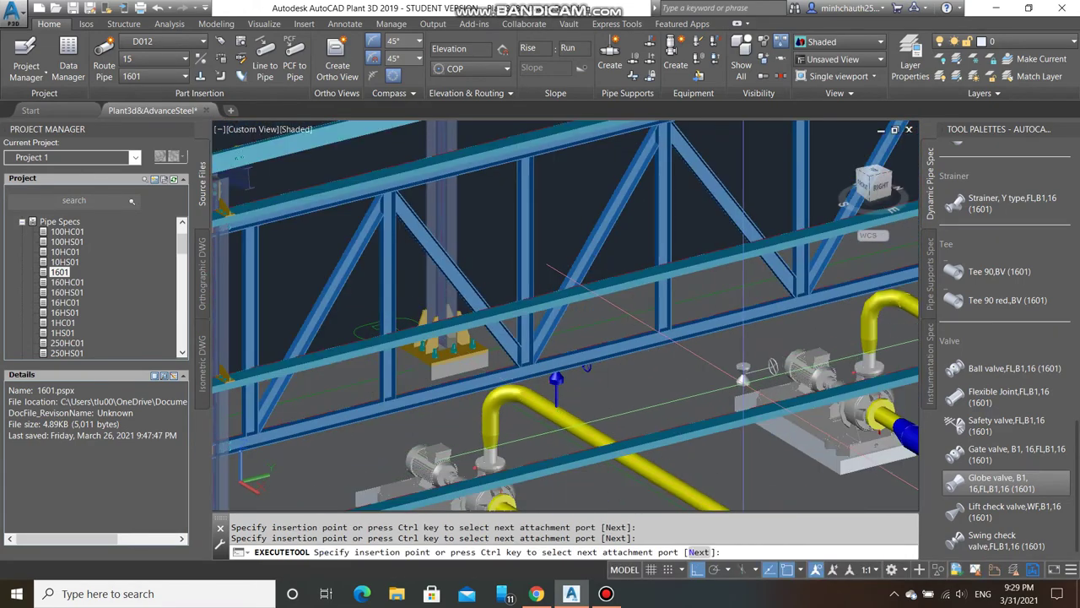
# - Insert a globe valve at the pipe end of the next pump's branch, rotation 0
pyautogui.moveTo(524, 405); pyautogui.dragTo(486, 435, button='middle')
pyautogui.scroll(2, 650, 338)
pyautogui.scroll(2, 648, 323)
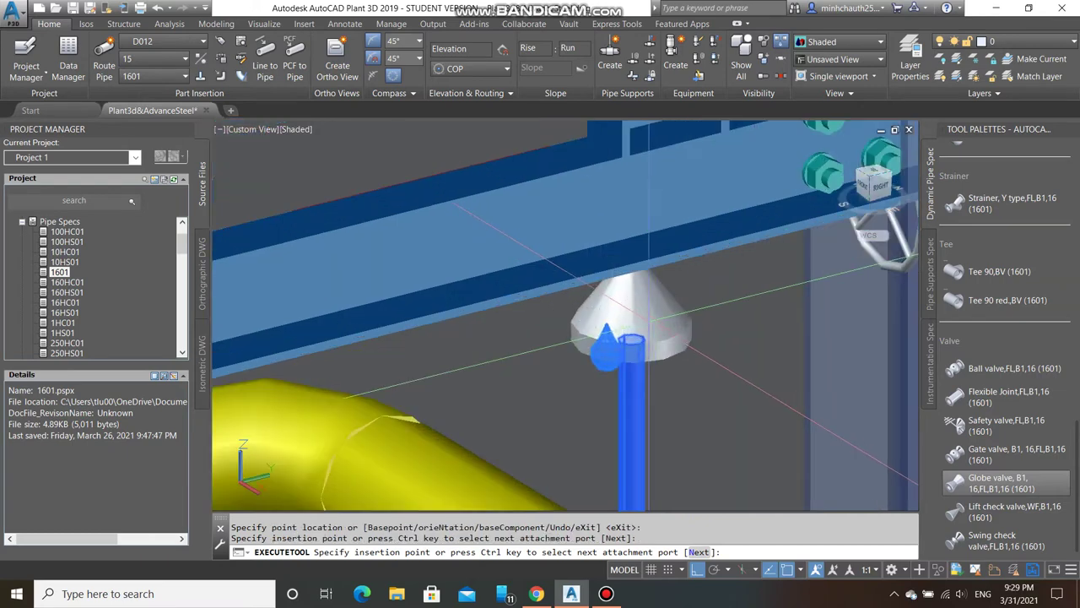
pyautogui.click(631, 337)
pyautogui.click(632, 338)
pyautogui.scroll(-4, 557, 432)
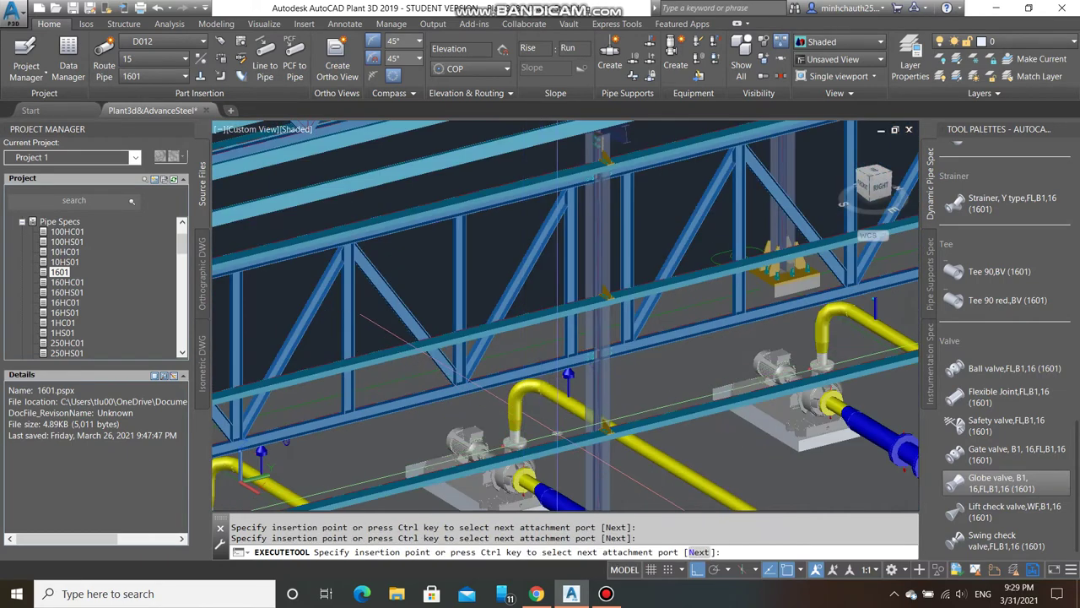
pyautogui.scroll(1, 847, 338)
pyautogui.scroll(3, 676, 346)
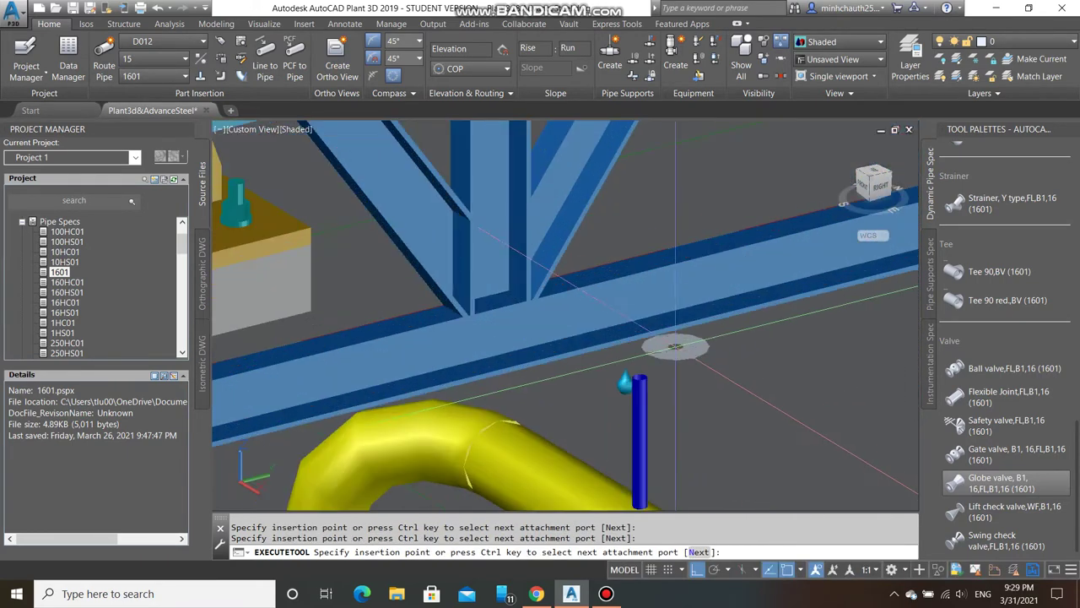
# - Fit globe valves on the remaining blue branches, then end valve placement
pyautogui.click(648, 381)
pyautogui.scroll(-3, 726, 363)
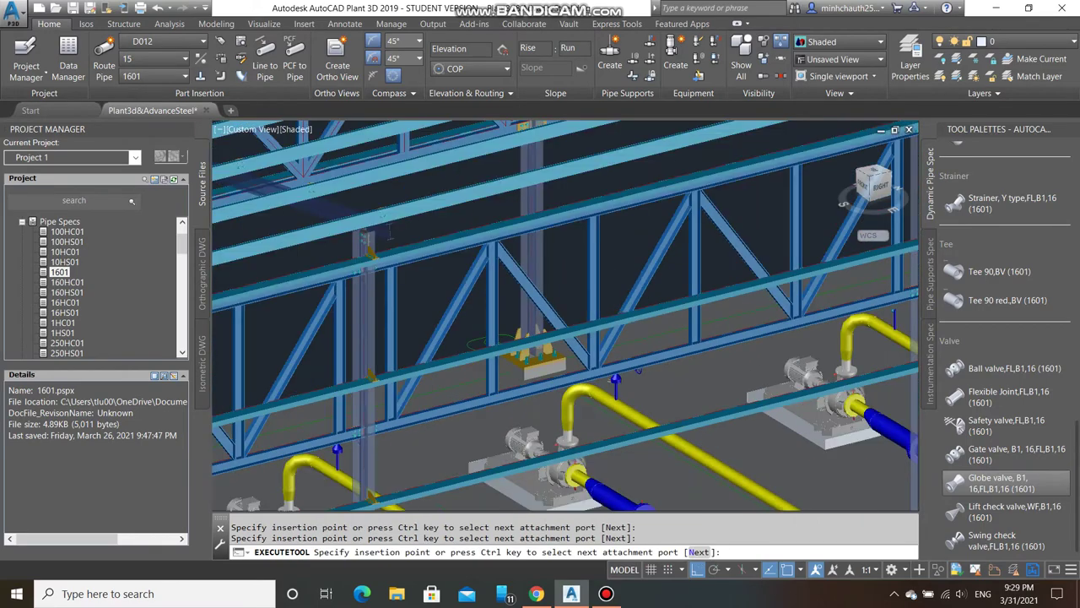
pyautogui.scroll(1, 800, 342)
pyautogui.scroll(3, 800, 343)
pyautogui.scroll(3, 798, 343)
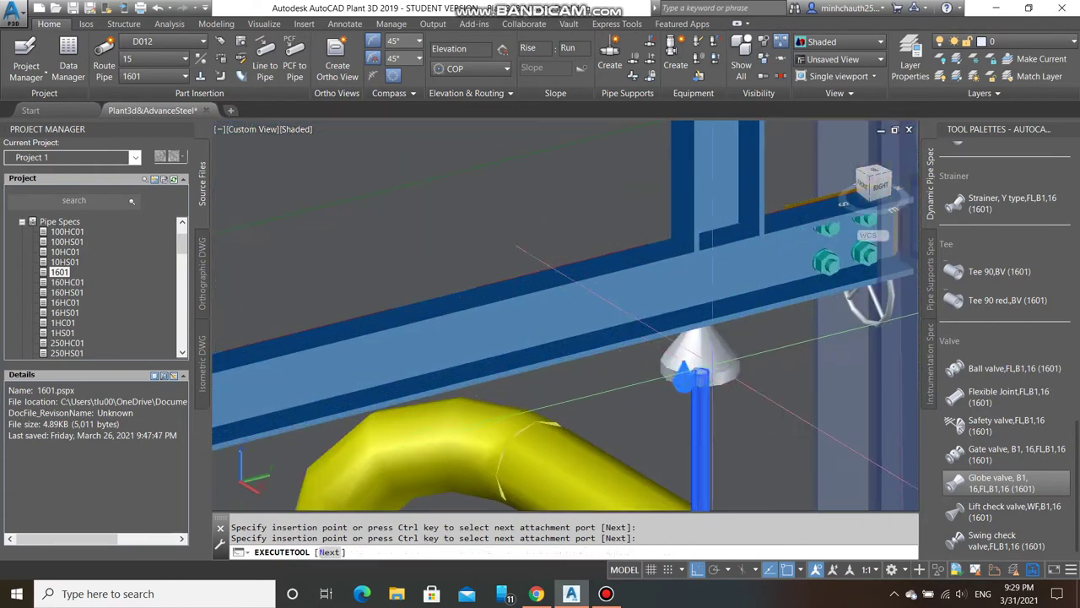
pyautogui.click(690, 376)
pyautogui.scroll(-3, 759, 355)
pyautogui.scroll(-2, 847, 342)
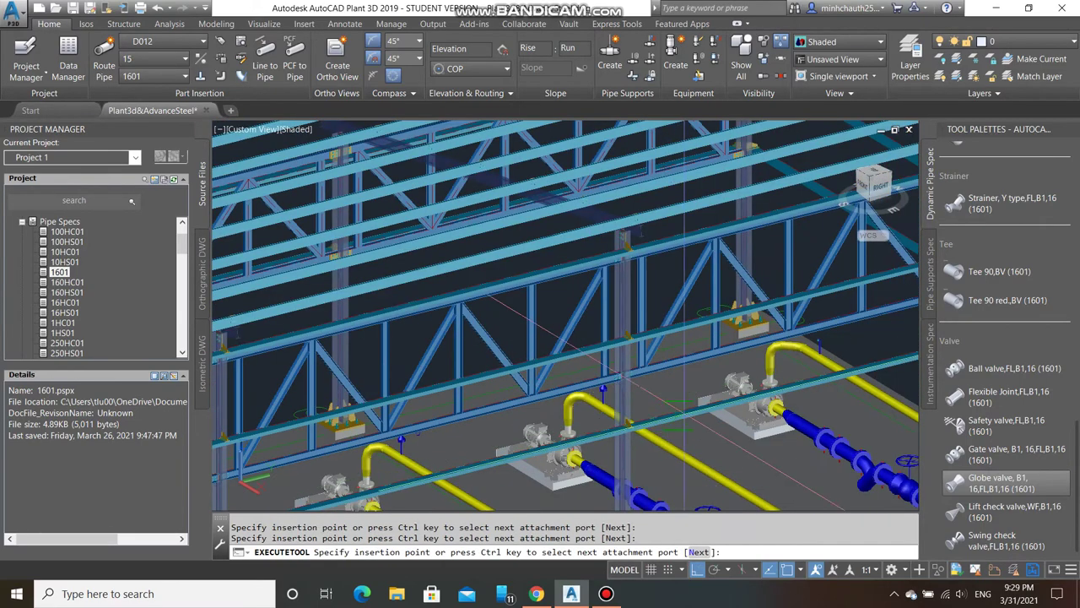
pyautogui.scroll(4, 847, 342)
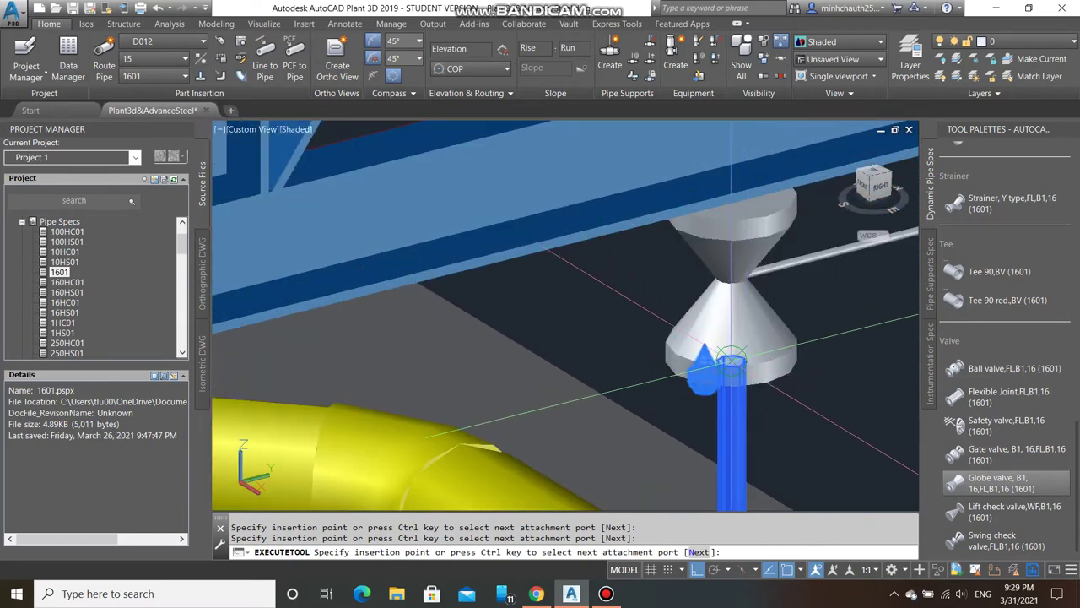
pyautogui.click(661, 378)
pyautogui.click(660, 379)
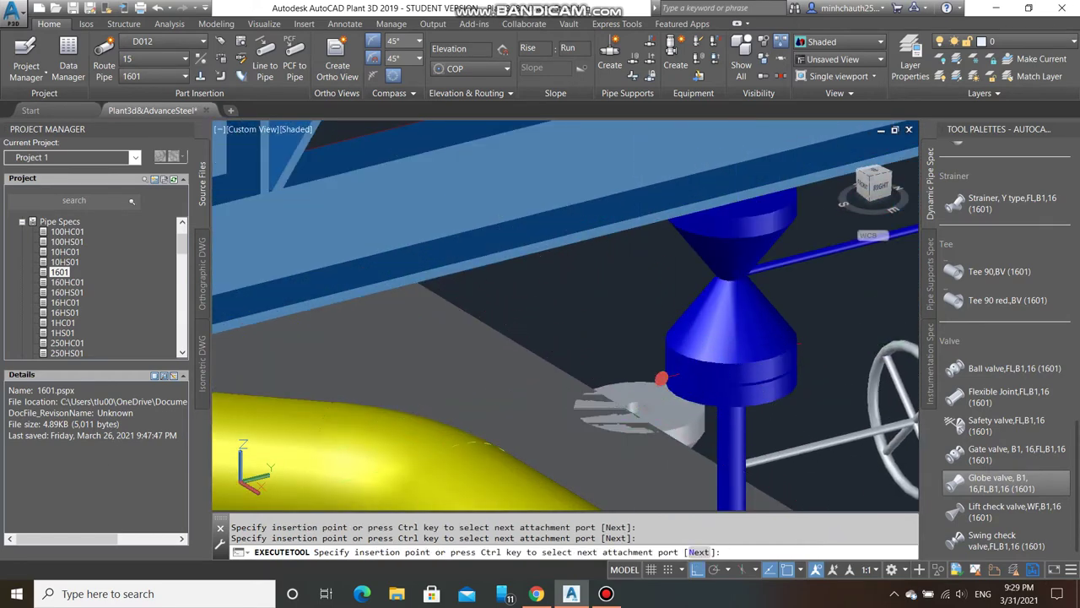
pyautogui.press('Escape')
pyautogui.scroll(-3, 631, 396)
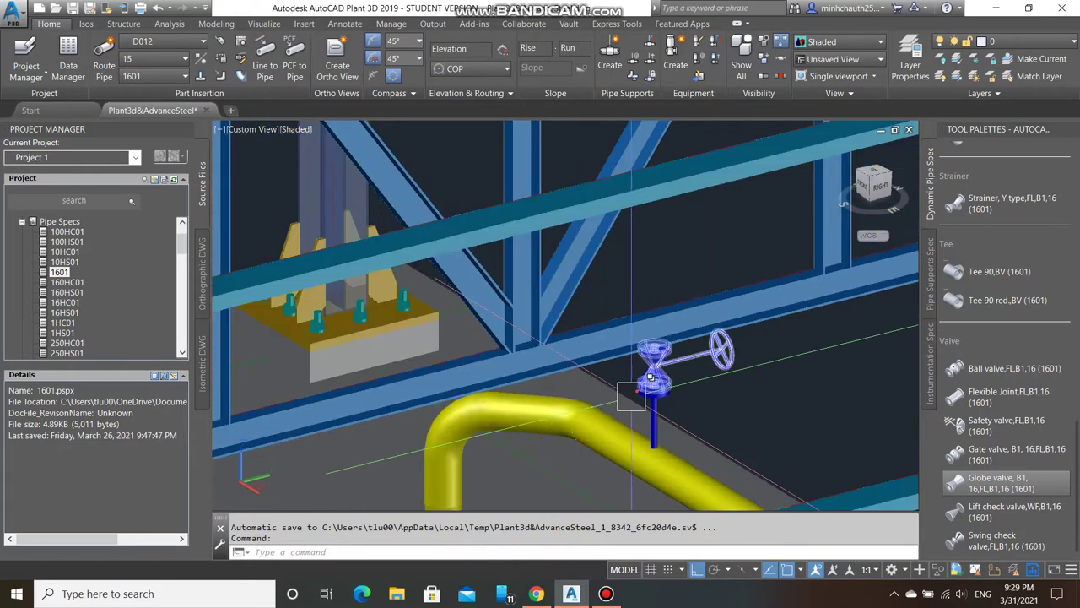
# - Route a 15-long vertical pipe up from the top of the new globe valve
pyautogui.scroll(-2, 683, 376)
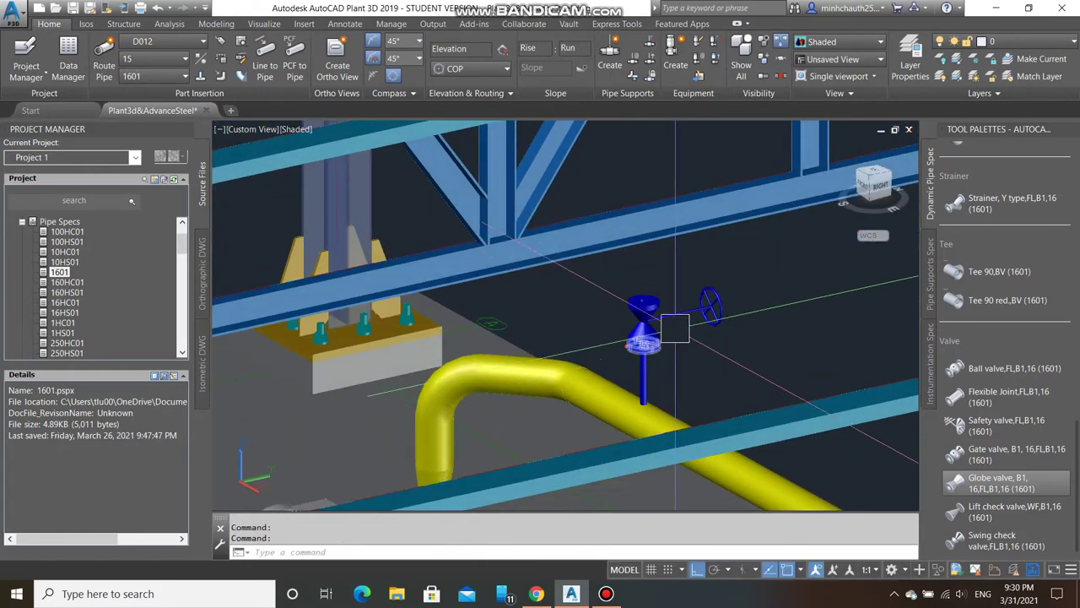
pyautogui.scroll(5, 666, 338)
pyautogui.click(574, 390)
pyautogui.click(574, 379)
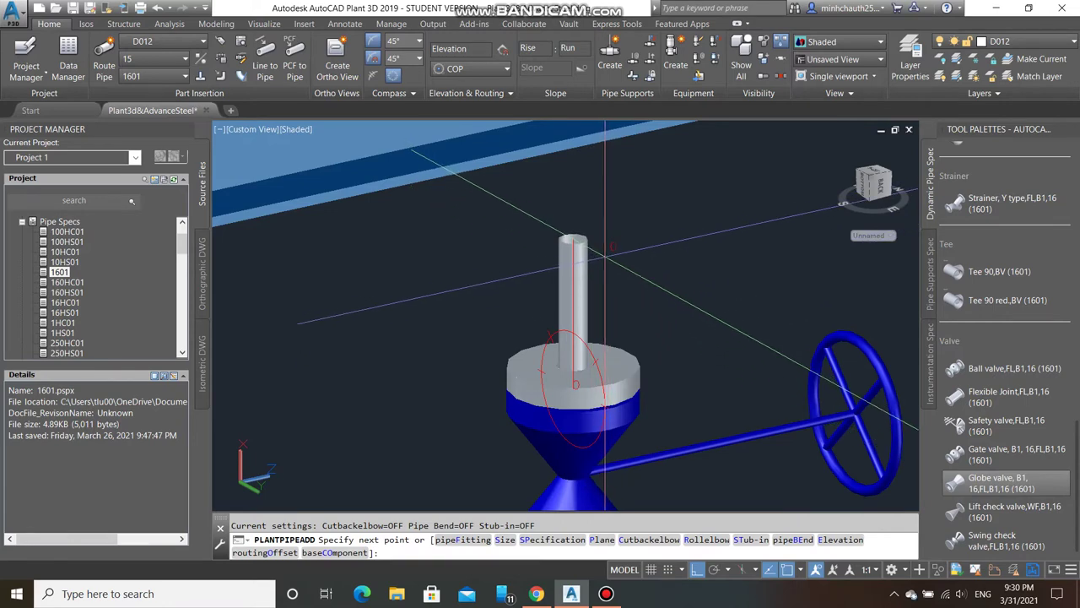
pyautogui.write('15')
pyautogui.press('Return')
pyautogui.press('Escape')
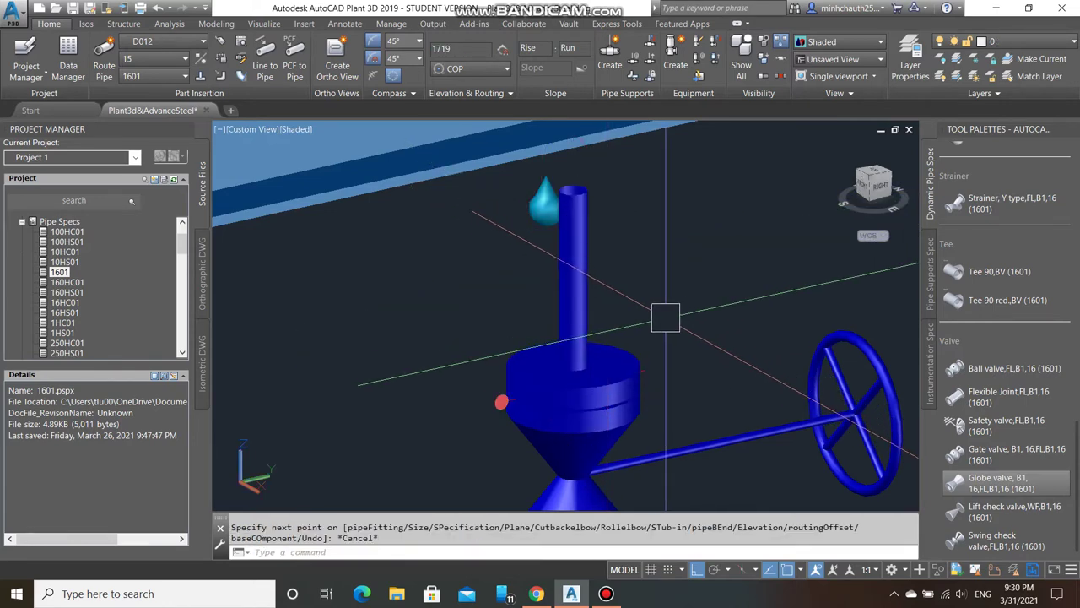
# - Cap the pipe top with a long THDF coupling and show the instrumentation parts list
pyautogui.scroll(5, 985, 366)
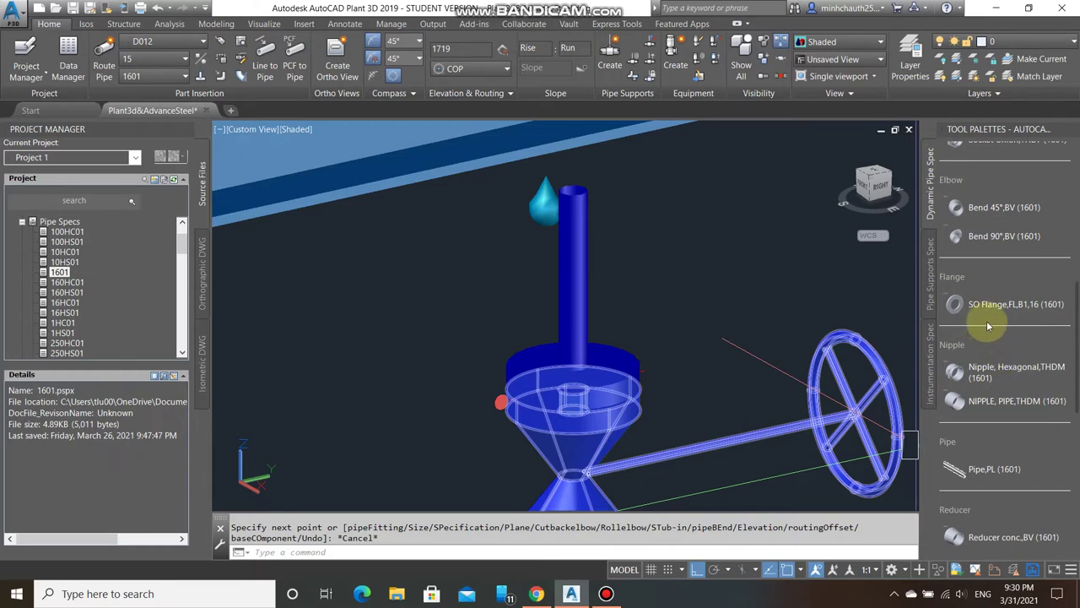
pyautogui.scroll(-3, 988, 326)
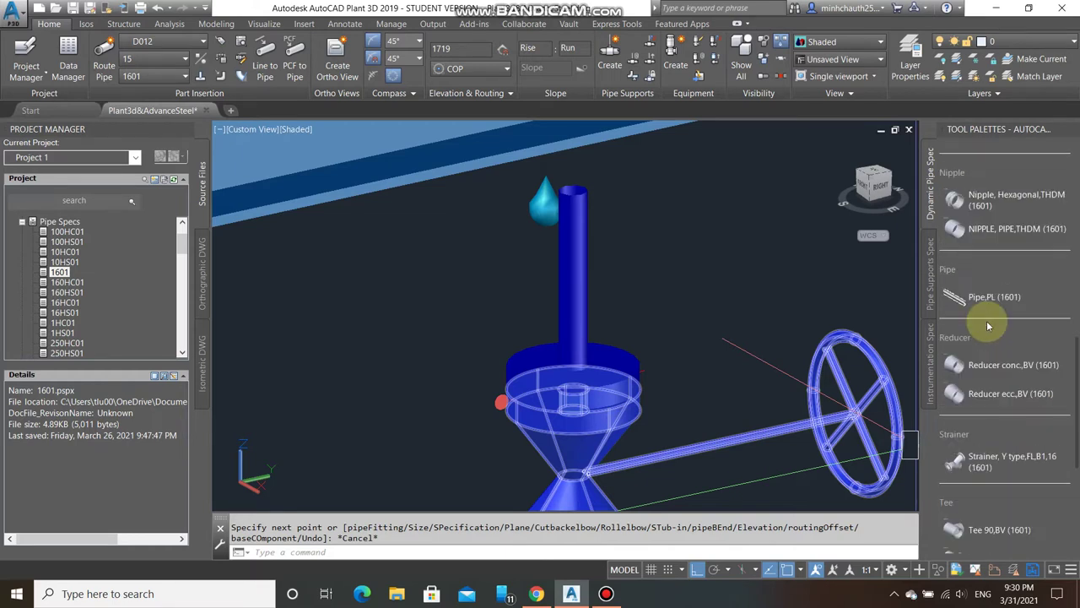
pyautogui.scroll(-3, 989, 326)
pyautogui.scroll(2, 988, 326)
pyautogui.scroll(5, 988, 323)
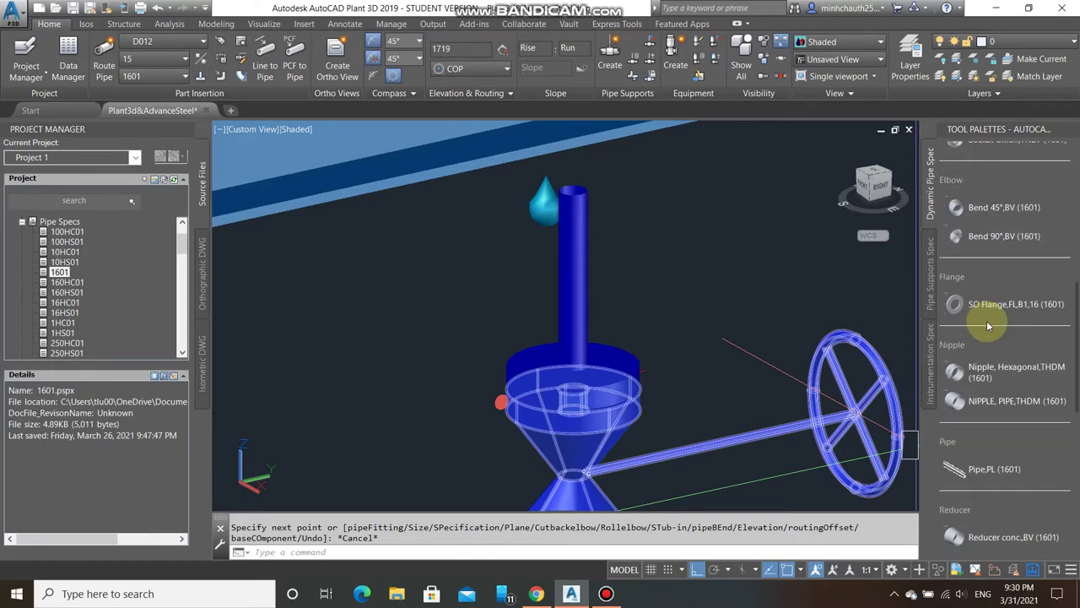
pyautogui.scroll(3, 987, 321)
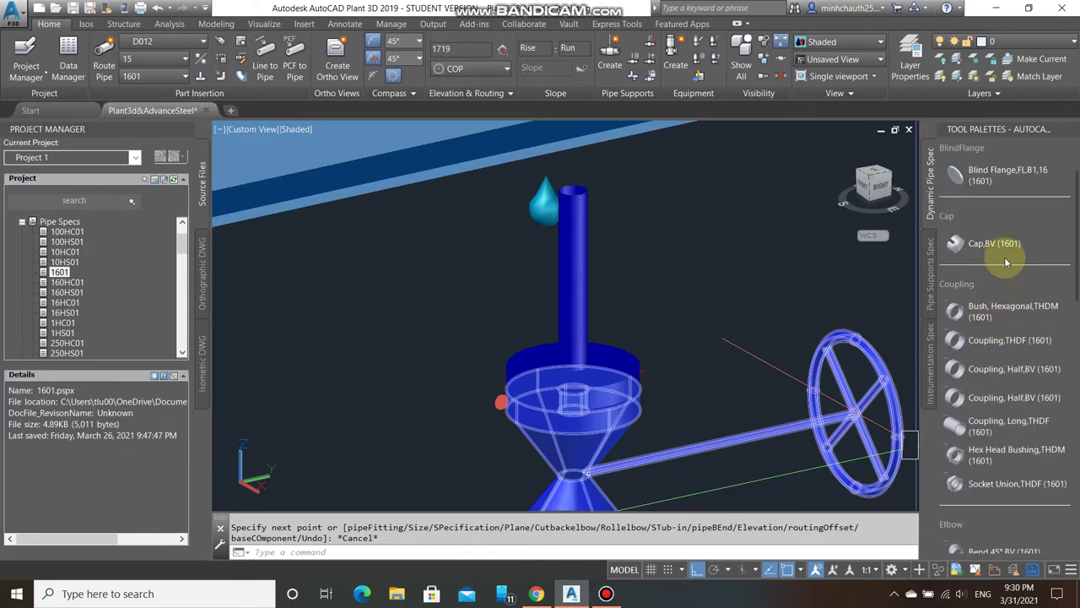
pyautogui.click(991, 432)
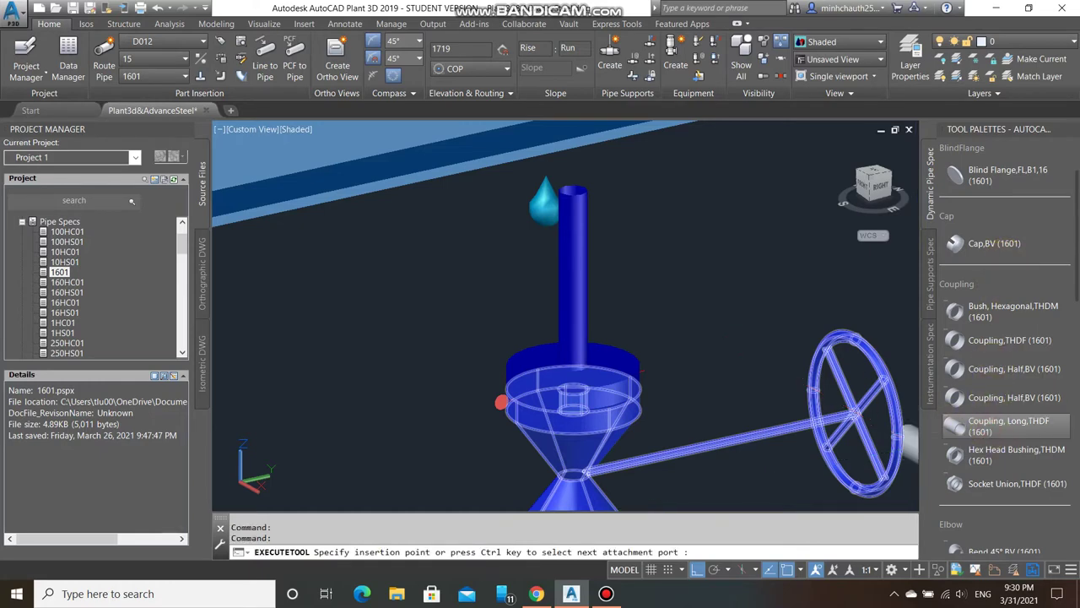
pyautogui.scroll(2, 751, 325)
pyautogui.scroll(1, 751, 325)
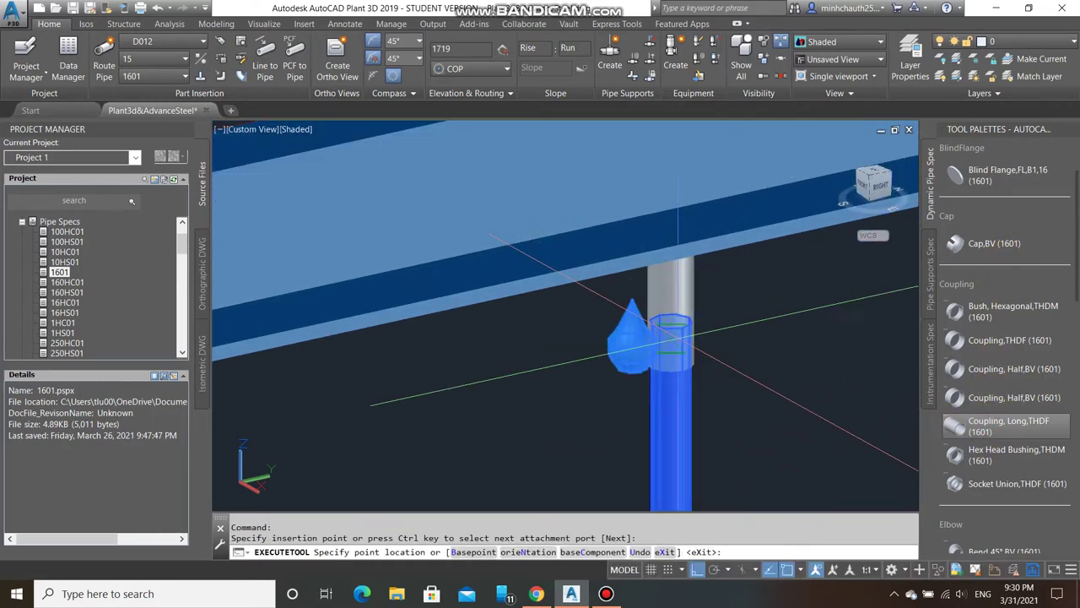
pyautogui.click(671, 338)
pyautogui.press('Return')
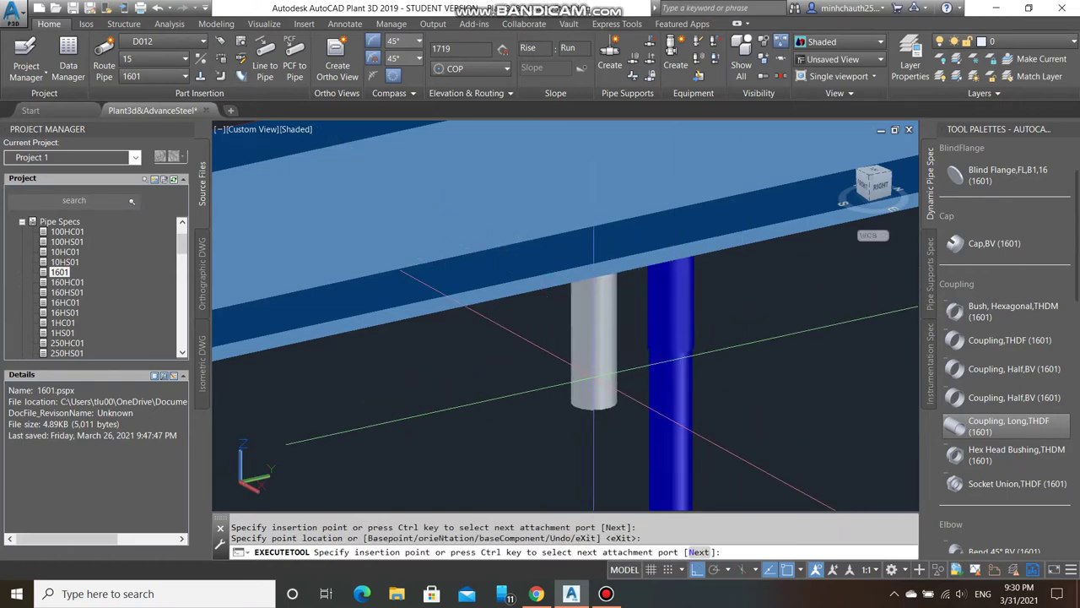
pyautogui.press('Return')
pyautogui.scroll(-3, 528, 390)
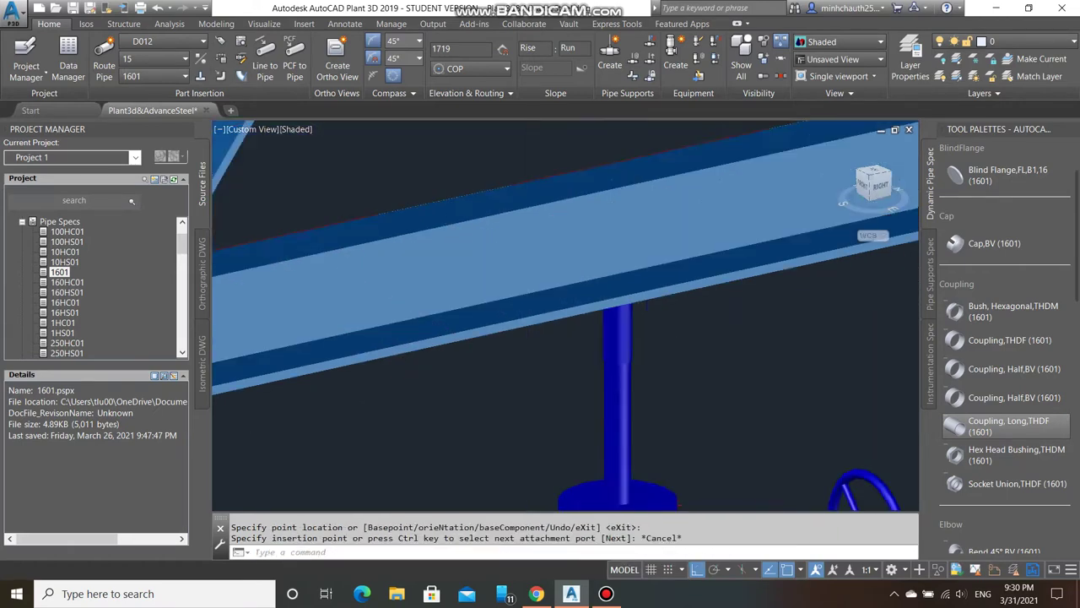
pyautogui.press('Escape')
pyautogui.moveTo(612, 391); pyautogui.dragTo(609, 395, button='middle')
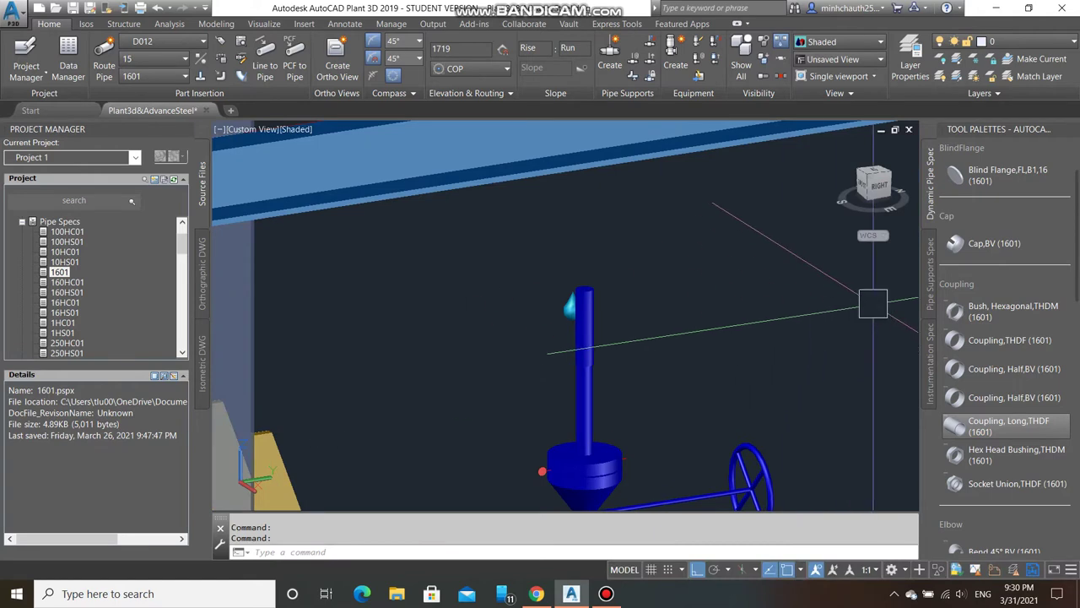
pyautogui.click(929, 381)
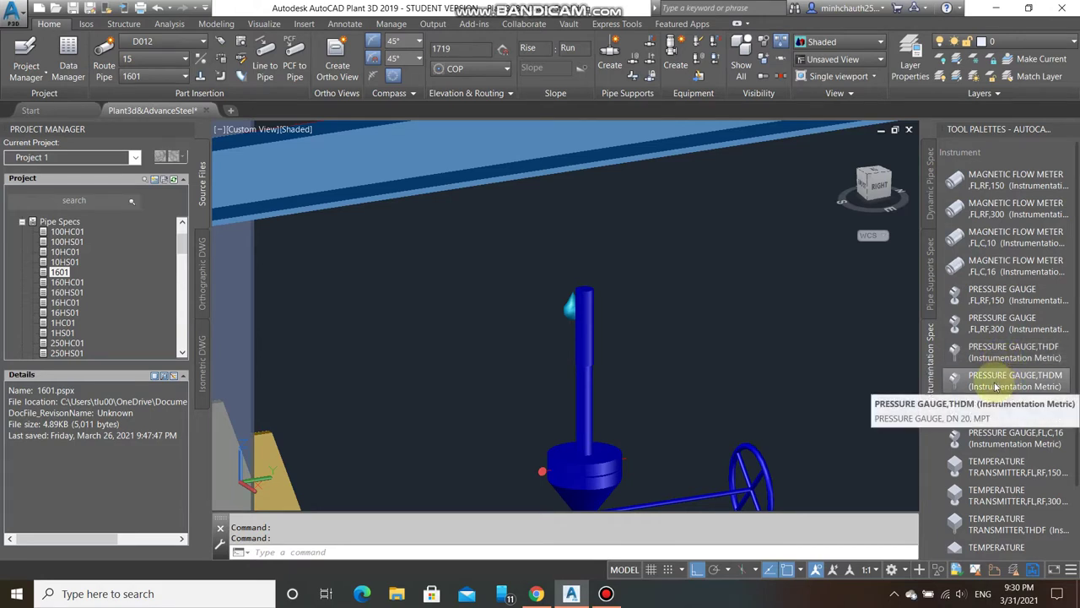
pyautogui.scroll(-2, 1003, 417)
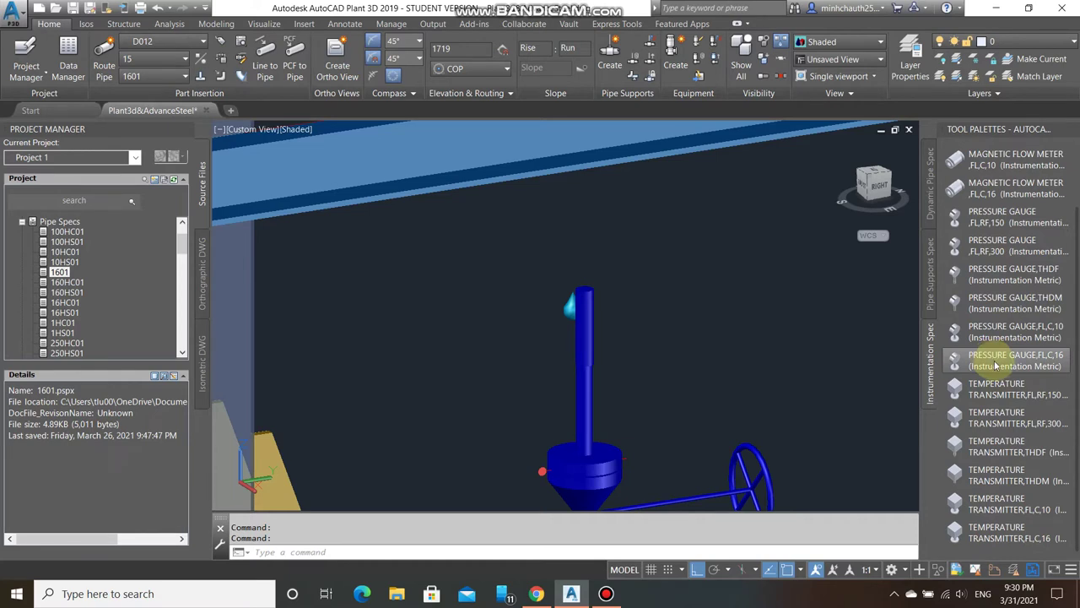
pyautogui.click(999, 279)
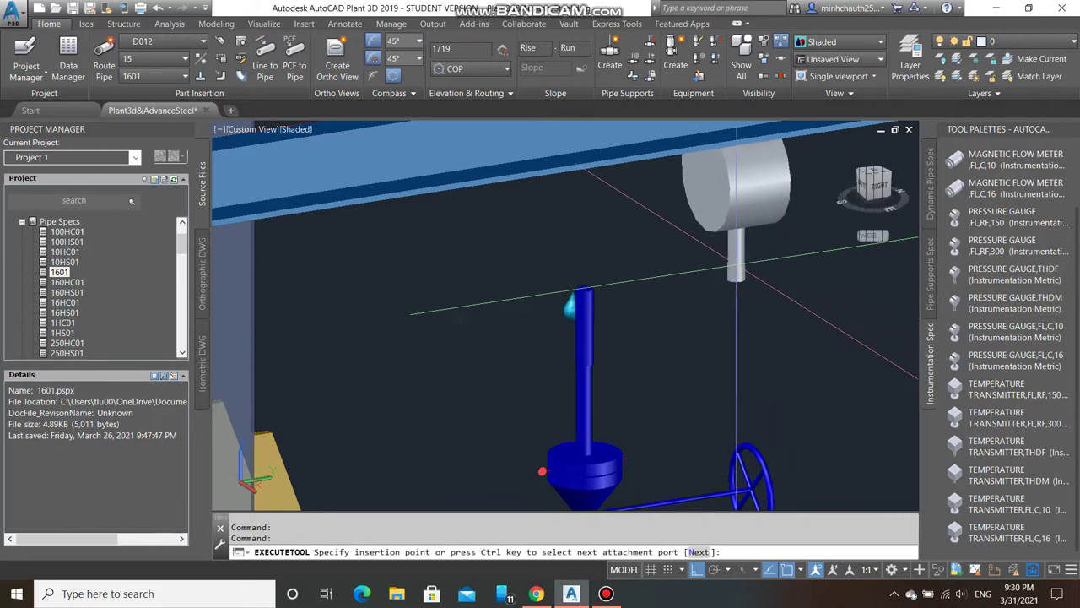
pyautogui.scroll(3, 608, 279)
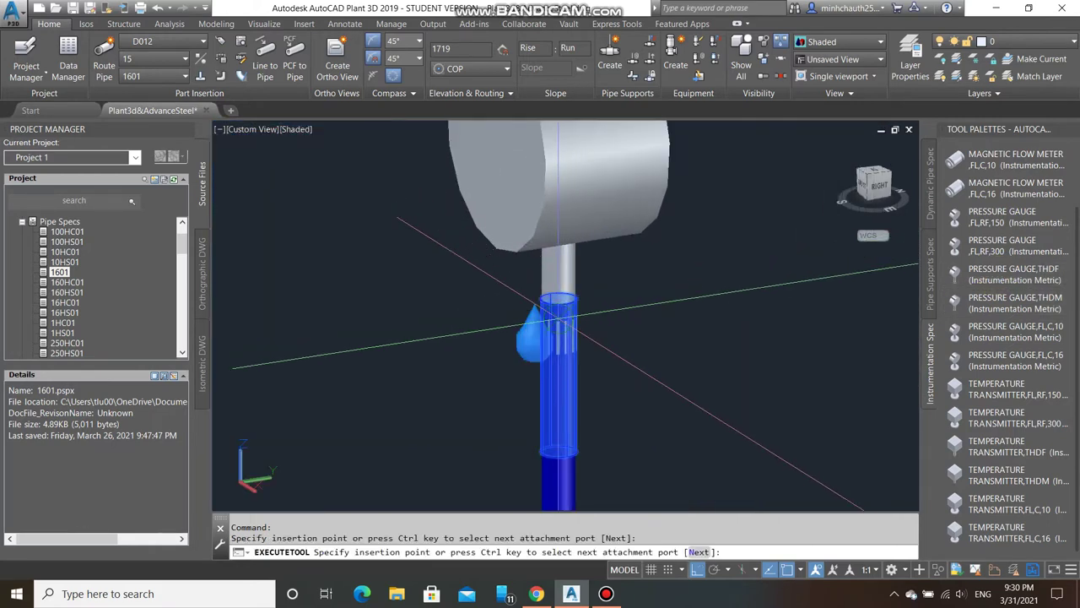
pyautogui.click(559, 314)
pyautogui.press('Return')
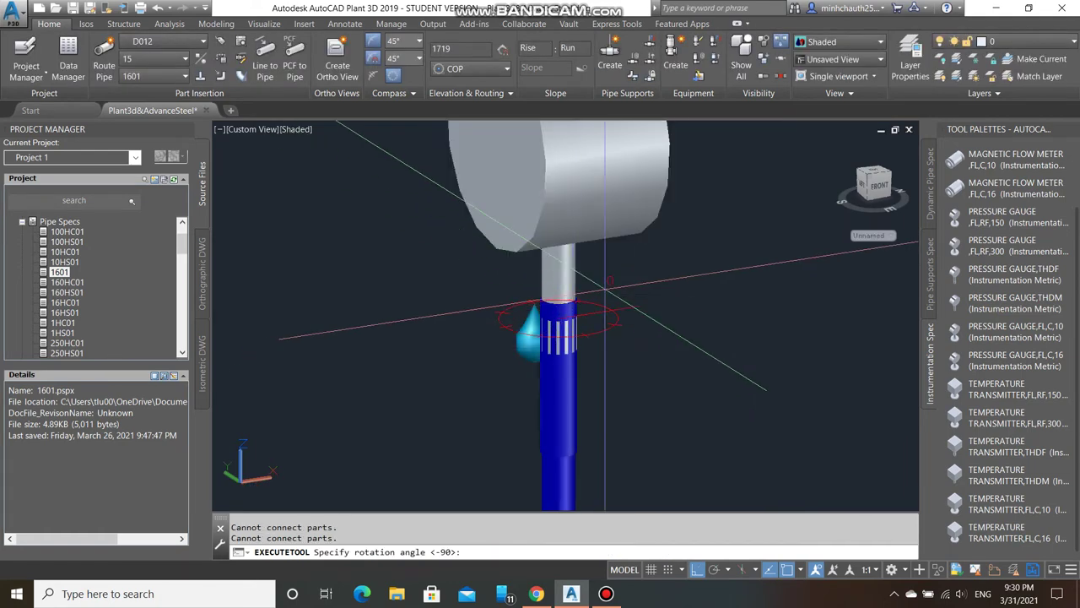
pyautogui.press('Escape')
pyautogui.keyDown('shift'); pyautogui.moveTo(633, 275); pyautogui.dragTo(651, 254, button='middle'); pyautogui.keyUp('shift')
pyautogui.press('Escape')
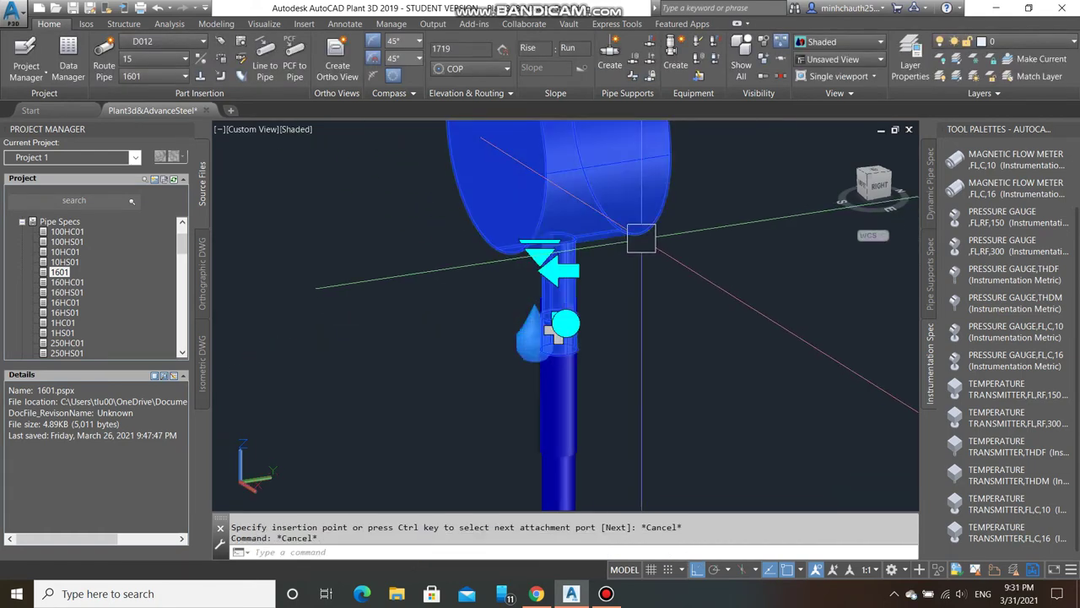
pyautogui.press('Delete')
pyautogui.write('e')
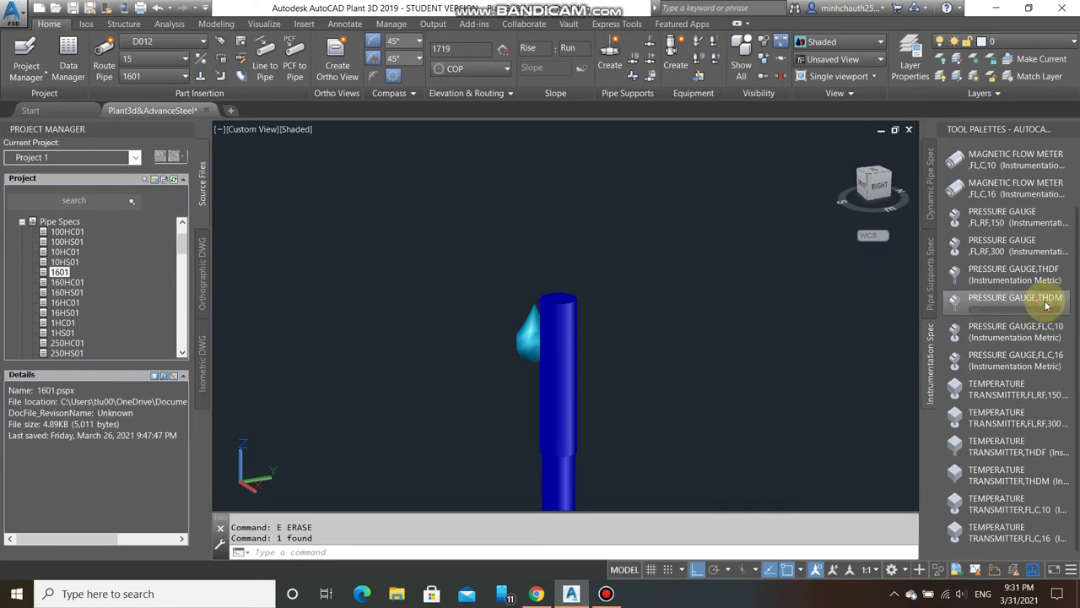
# - Place a THDM pressure gauge on top of the vertical pipe
pyautogui.click(1047, 305)
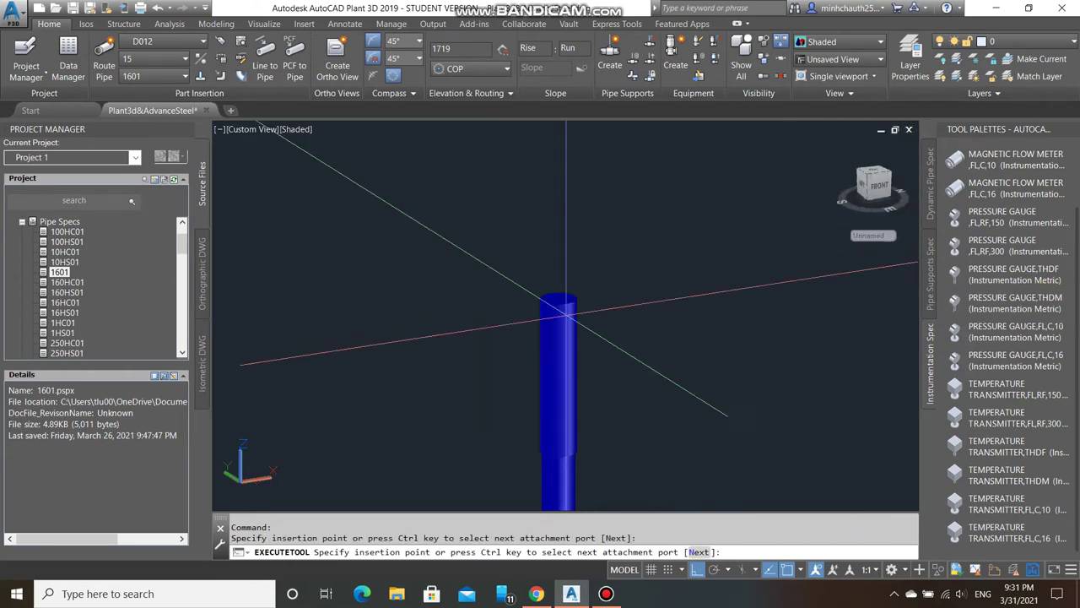
pyautogui.click(557, 308)
pyautogui.scroll(-4, 591, 321)
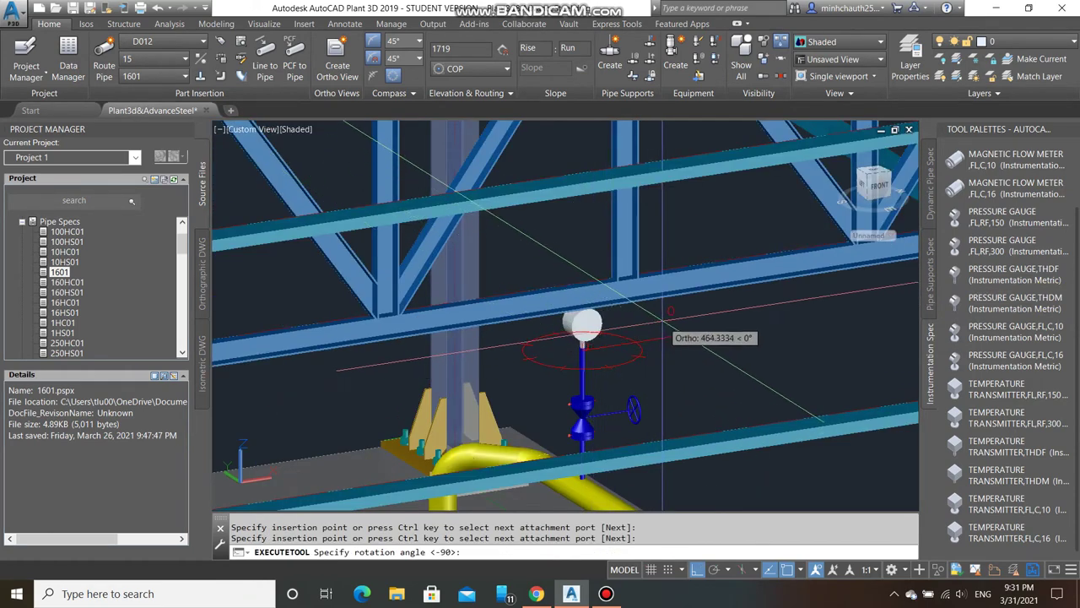
pyautogui.click(561, 384)
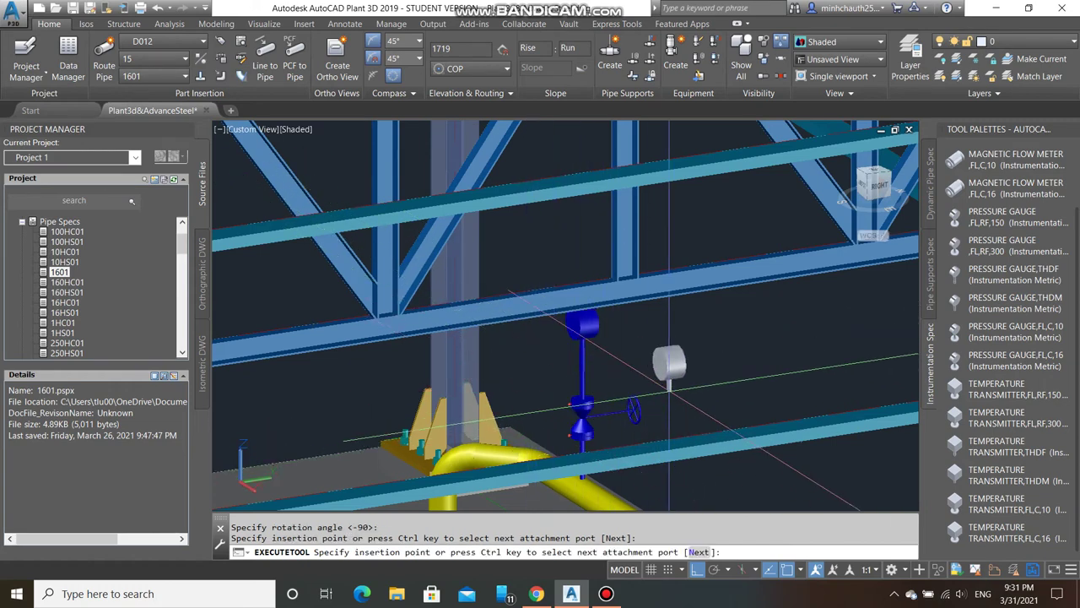
pyautogui.press('Escape')
# - Start a pipe up from the globe valve on the other branch, then cancel it
pyautogui.scroll(-3, 707, 384)
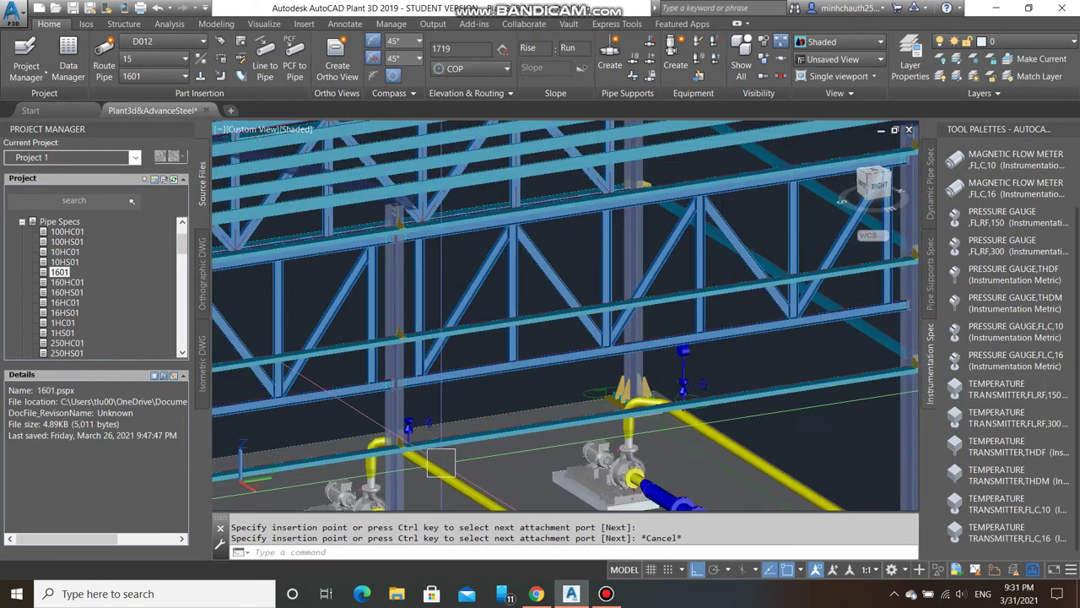
pyautogui.scroll(5, 440, 463)
pyautogui.scroll(4, 447, 422)
pyautogui.click(450, 405)
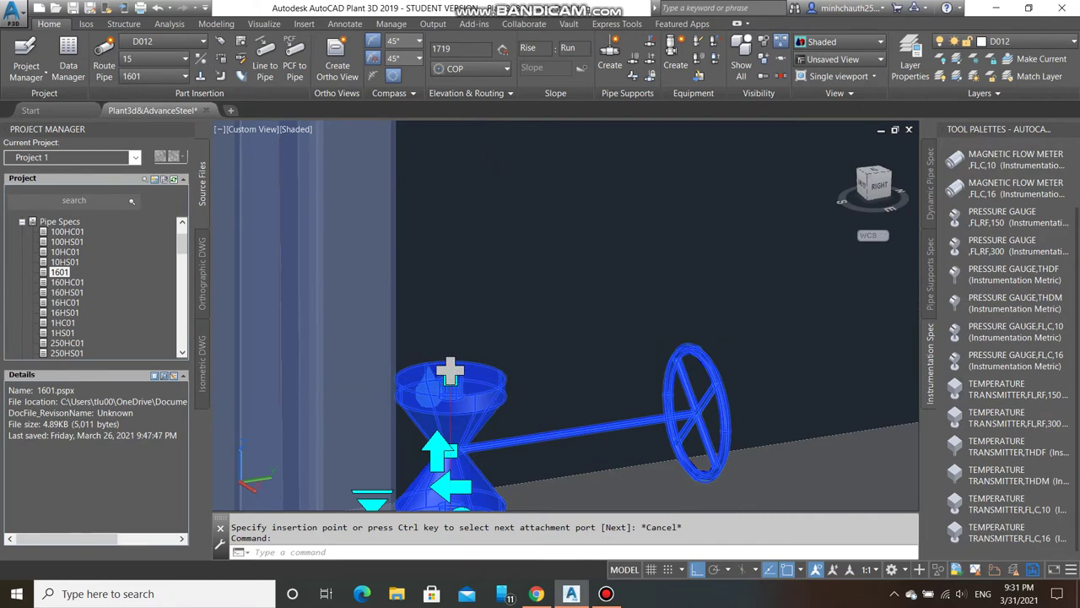
pyautogui.click(450, 369)
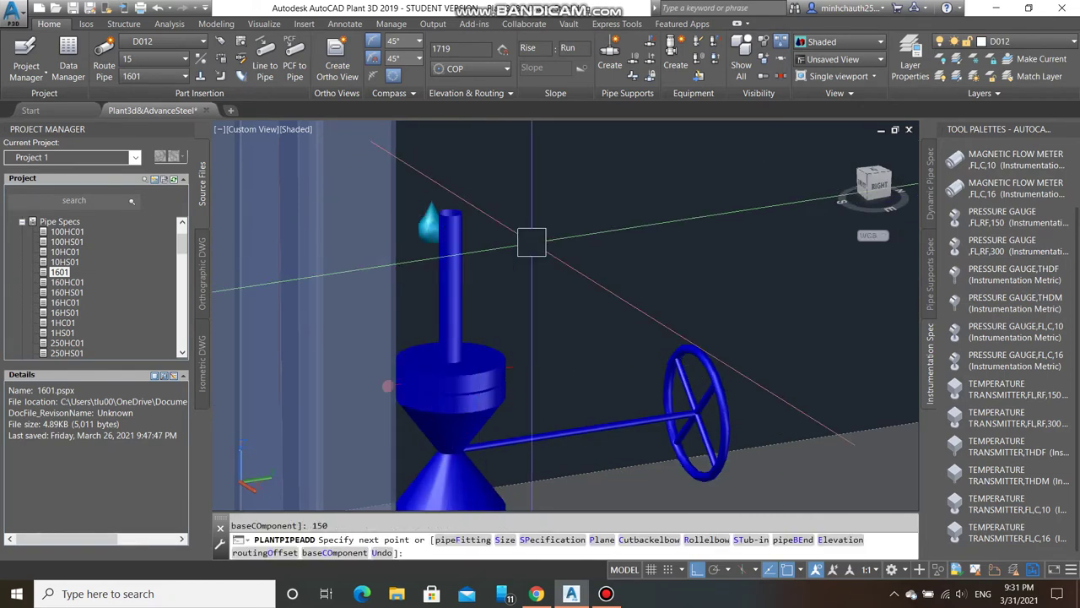
pyautogui.press('Escape')
# - Bring the globe valve and handwheel into view and retry the upward pipe, then cancel
pyautogui.scroll(-5, 526, 236)
pyautogui.scroll(2, 671, 322)
pyautogui.moveTo(671, 322)
pyautogui.mouseDown(button='middle')
pyautogui.moveTo(422, 458)
pyautogui.moveTo(535, 379)
pyautogui.mouseUp(button='middle')
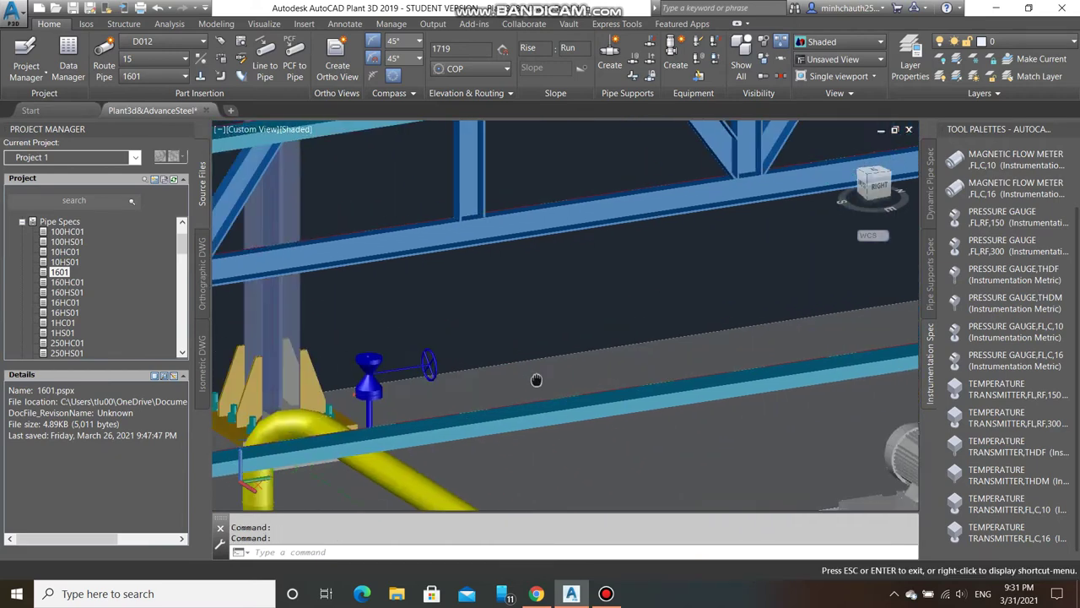
pyautogui.scroll(1, 535, 379)
pyautogui.scroll(2, 666, 381)
pyautogui.scroll(3, 489, 370)
pyautogui.click(488, 370)
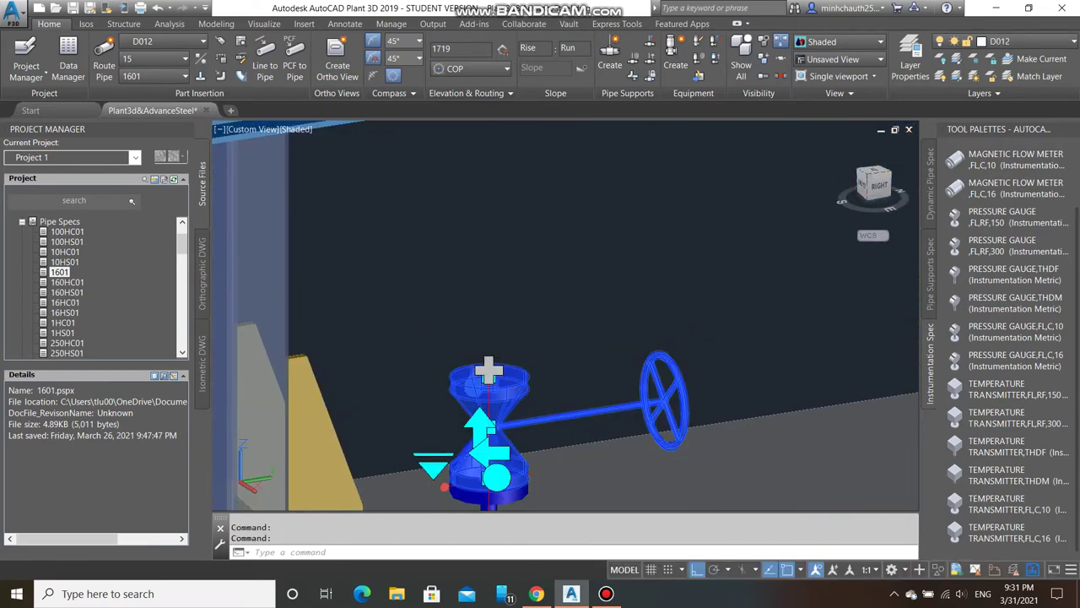
pyautogui.click(489, 370)
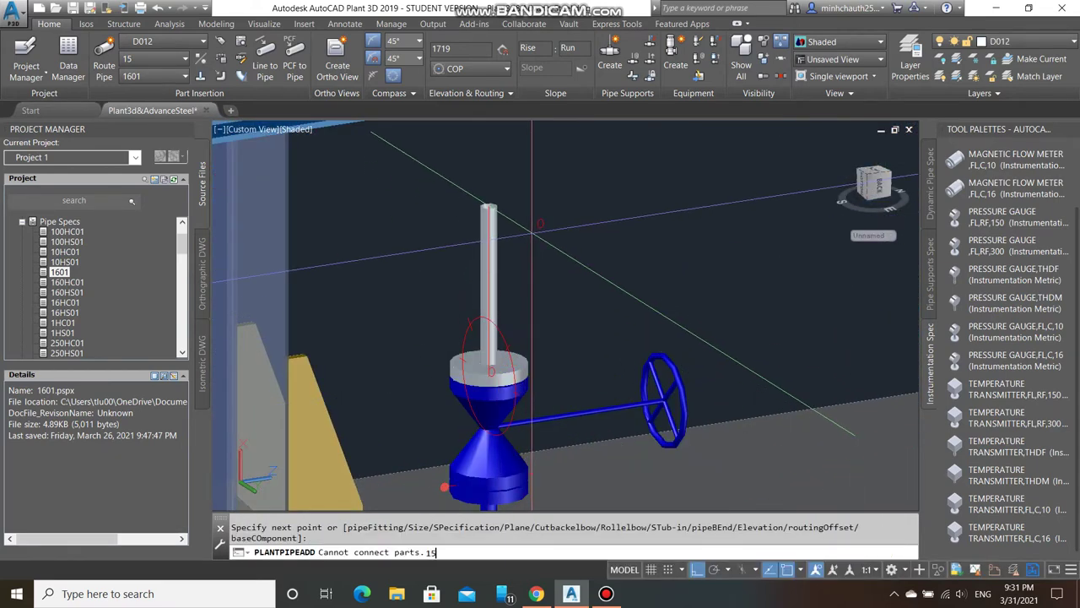
pyautogui.press('Escape')
# - With the pump in view, route a short pipe up from the globe valve's top
pyautogui.scroll(-3, 602, 297)
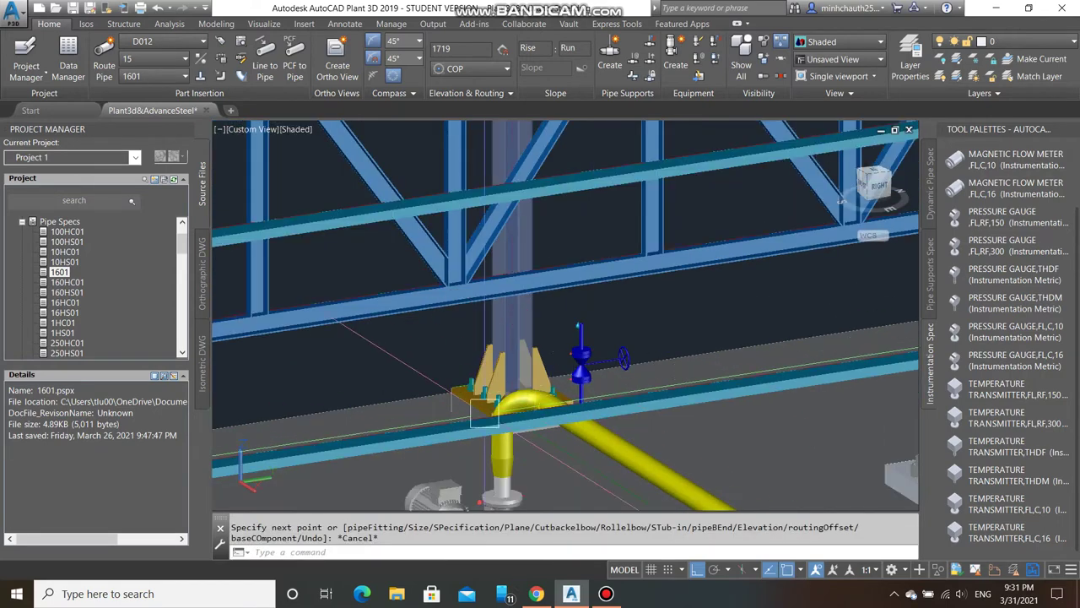
pyautogui.moveTo(602, 297)
pyautogui.mouseDown(button='middle')
pyautogui.moveTo(657, 361)
pyautogui.moveTo(877, 351)
pyautogui.mouseUp(button='middle')
pyautogui.scroll(5, 509, 369)
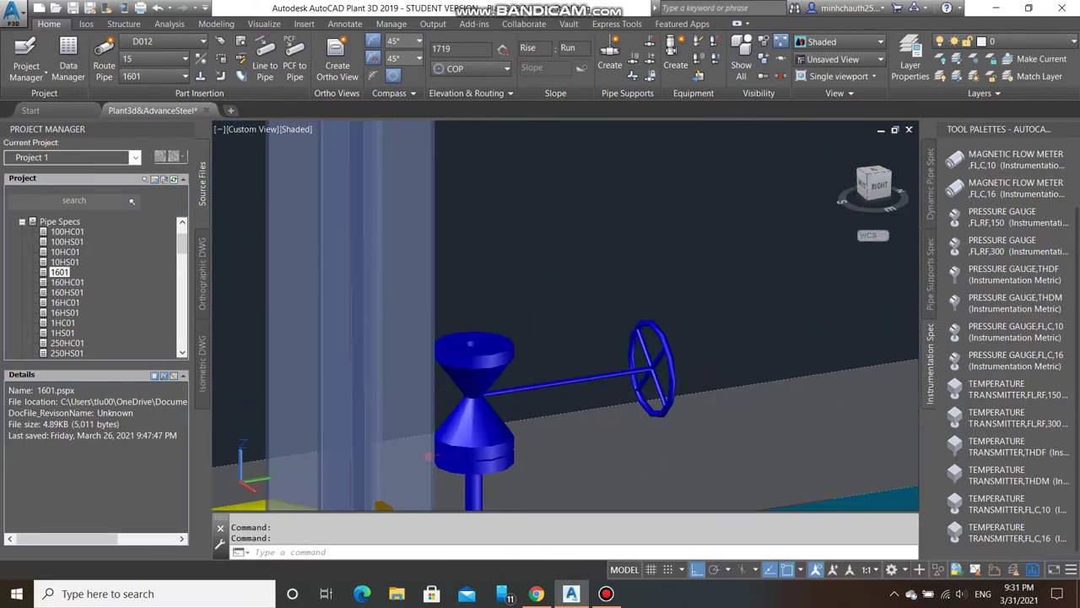
pyautogui.click(474, 396)
pyautogui.click(478, 338)
pyautogui.click(525, 238)
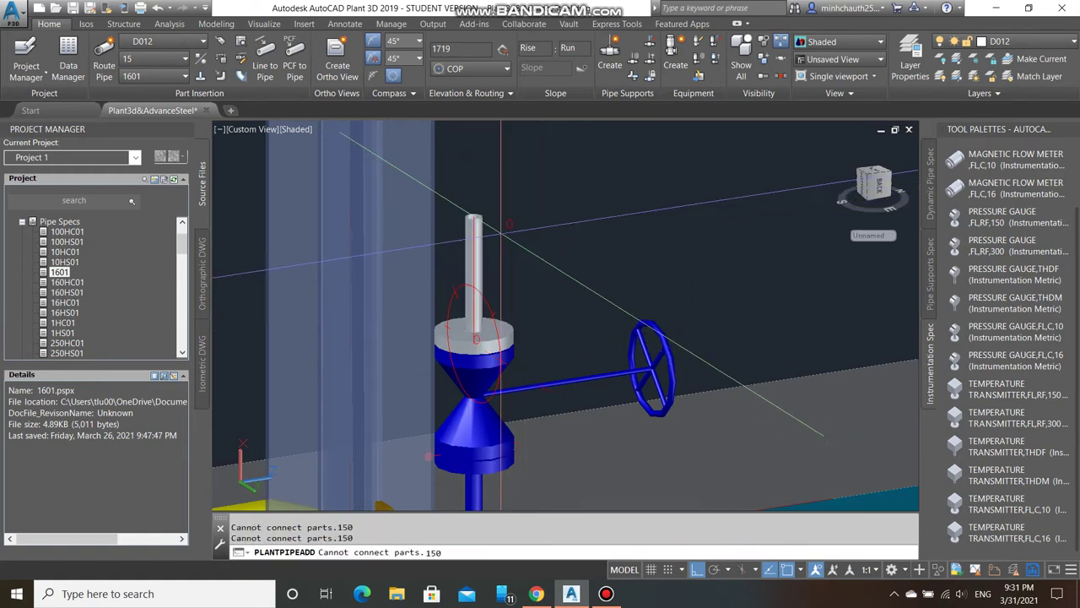
pyautogui.click(482, 219)
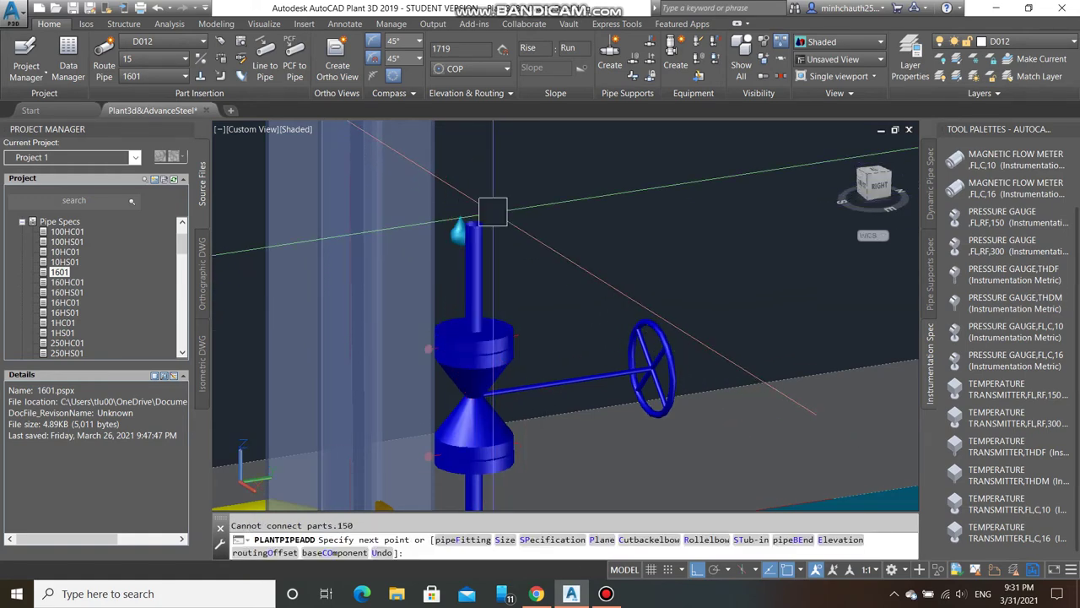
pyautogui.press('Escape')
# - Retry piping up from the valve, orbit to the pump side, and undo an accidental valve move
pyautogui.scroll(-5, 493, 212)
pyautogui.scroll(5, 390, 339)
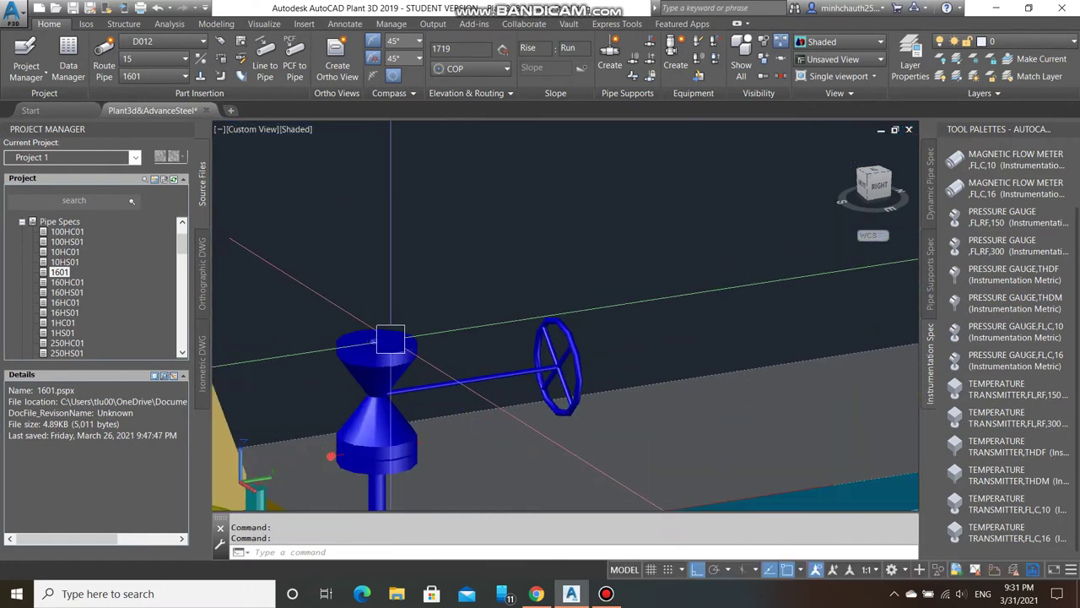
pyautogui.click(391, 339)
pyautogui.click(373, 330)
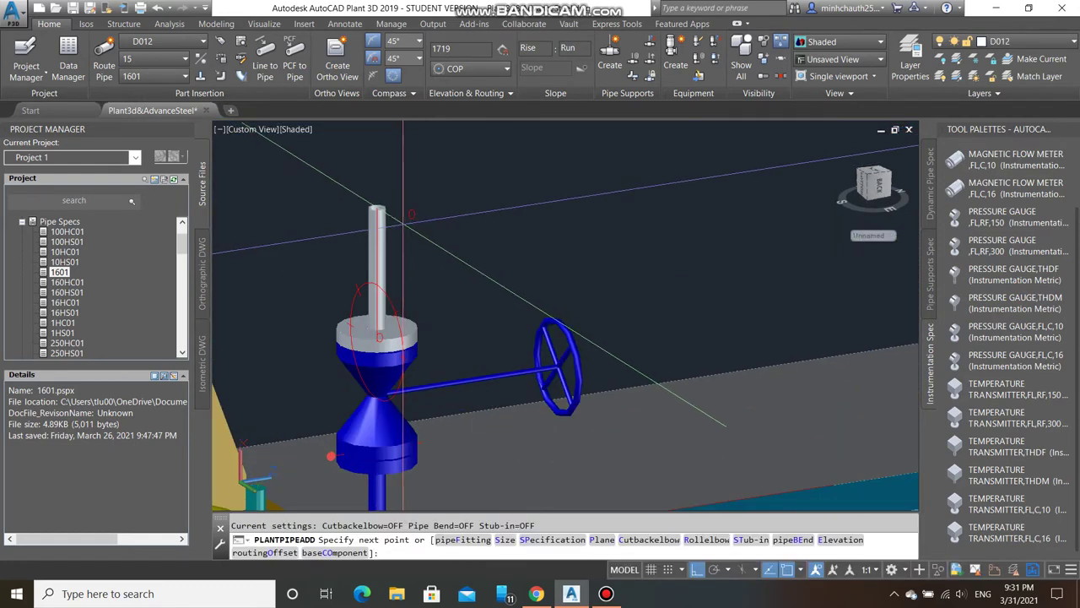
pyautogui.scroll(-3, 404, 215)
pyautogui.press('Escape')
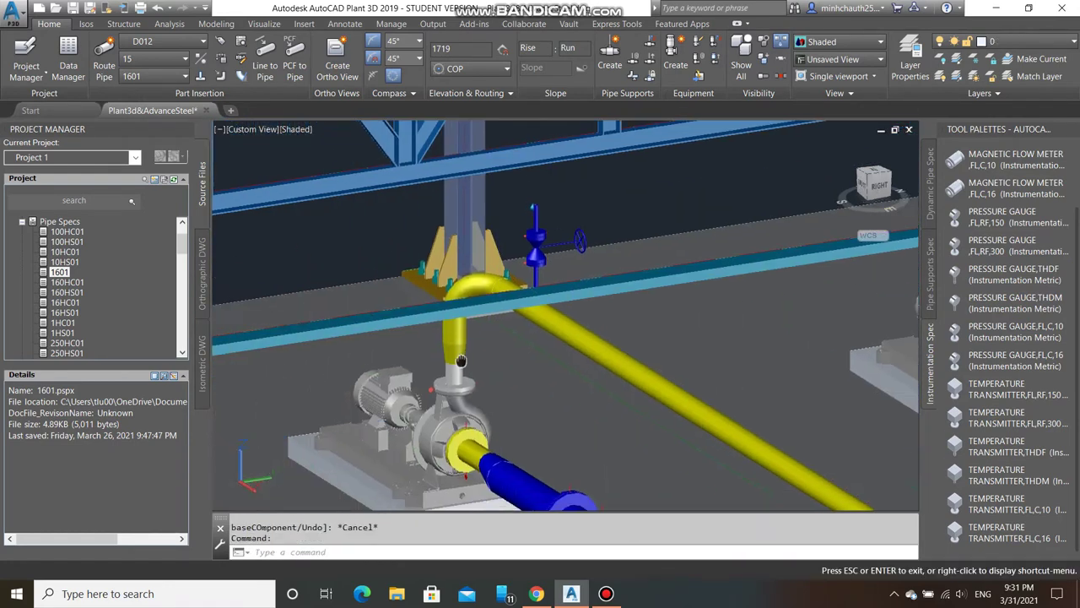
pyautogui.keyDown('shift'); pyautogui.moveTo(439, 366); pyautogui.dragTo(952, 422, button='middle'); pyautogui.keyUp('shift')
pyautogui.scroll(4, 458, 401)
pyautogui.scroll(-1, 457, 388)
pyautogui.click(458, 386)
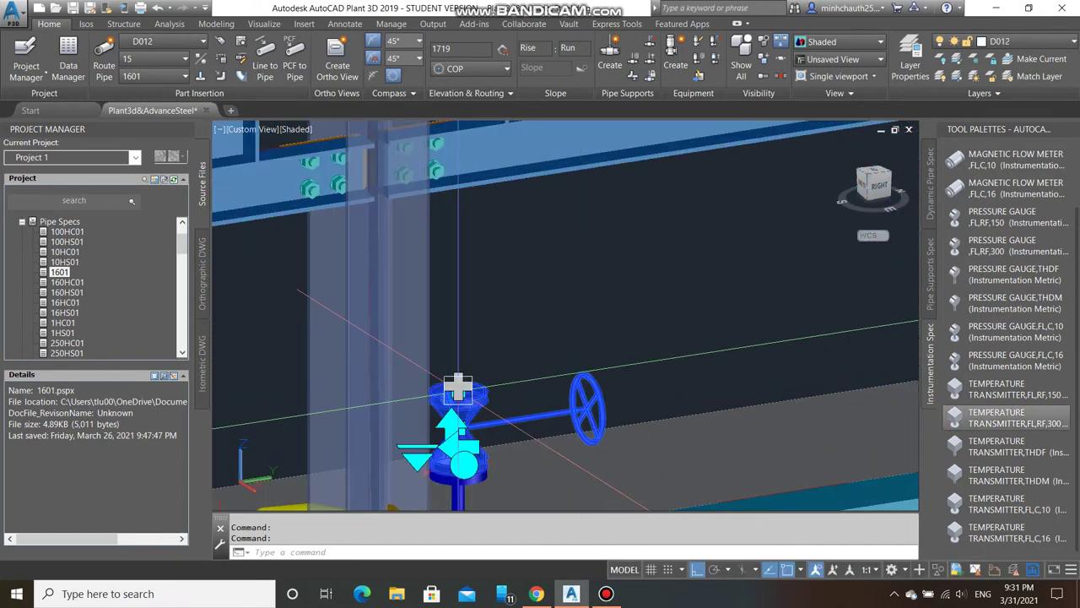
pyautogui.click(458, 389)
pyautogui.press('Escape')
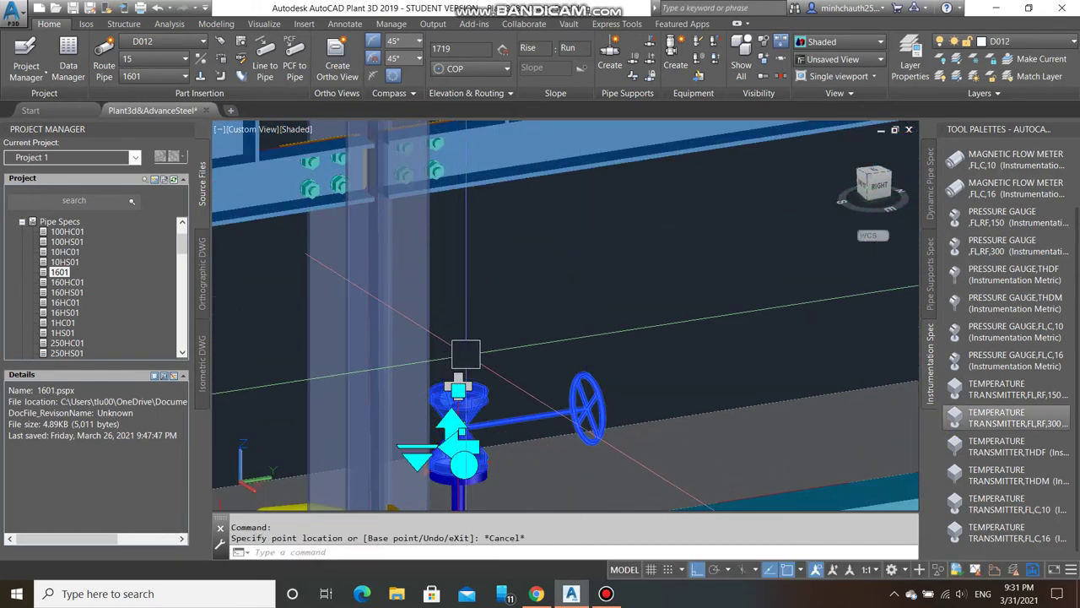
# - Route a 150 pipe straight up from the globe valve's top
pyautogui.scroll(2, 455, 395)
pyautogui.scroll(2, 454, 395)
pyautogui.click(447, 432)
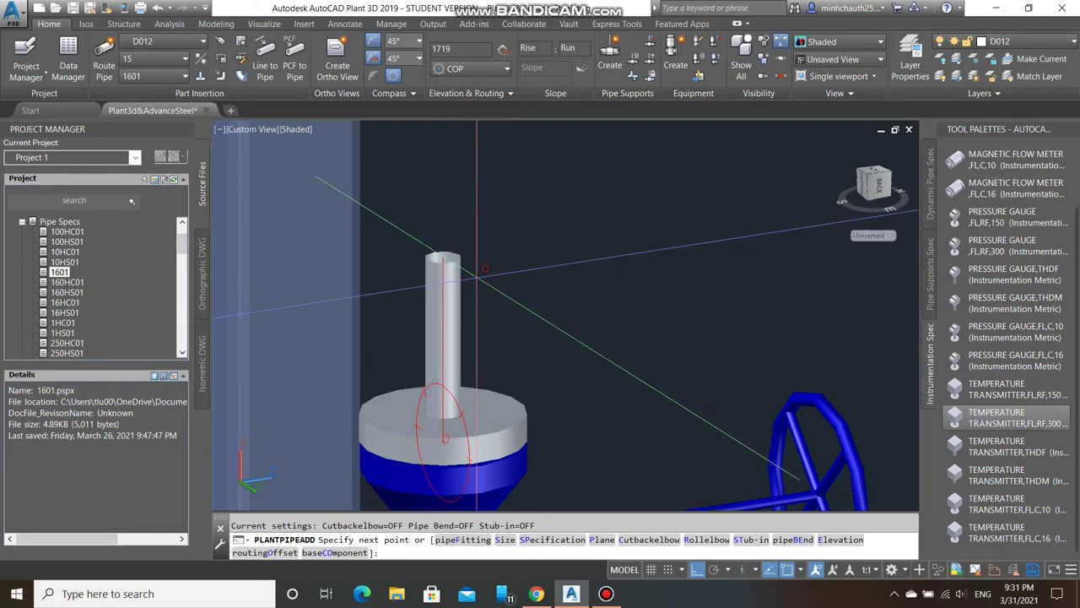
pyautogui.write('150')
pyautogui.press('Return')
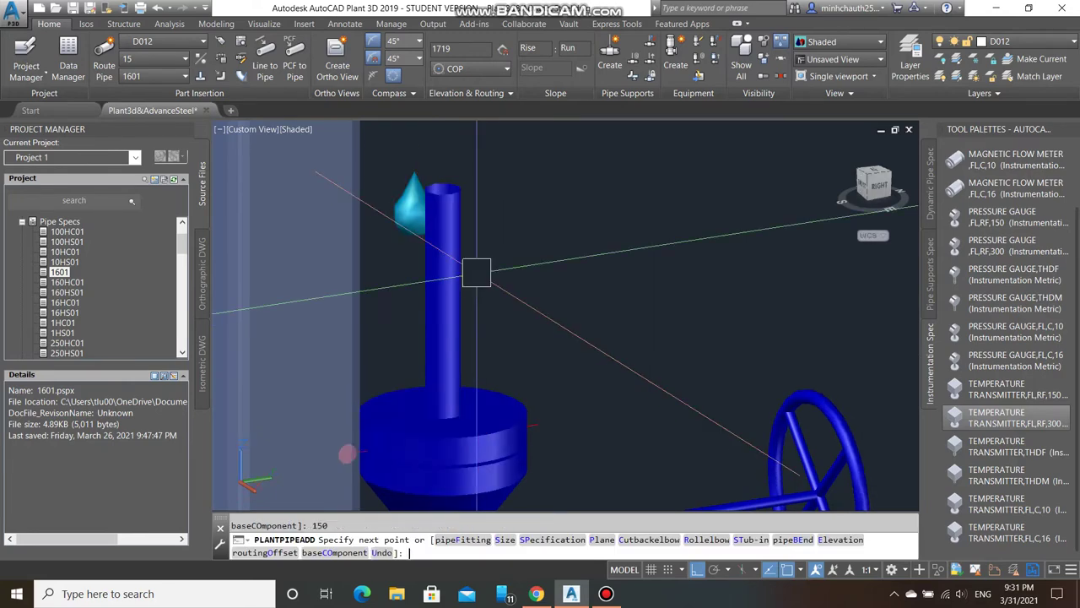
pyautogui.press('Escape')
# - Orbit to the steel framing and retry the pipe from the valve top, cancelling it
pyautogui.keyDown('shift'); pyautogui.moveTo(478, 270); pyautogui.dragTo(943, 351, button='middle'); pyautogui.keyUp('shift')
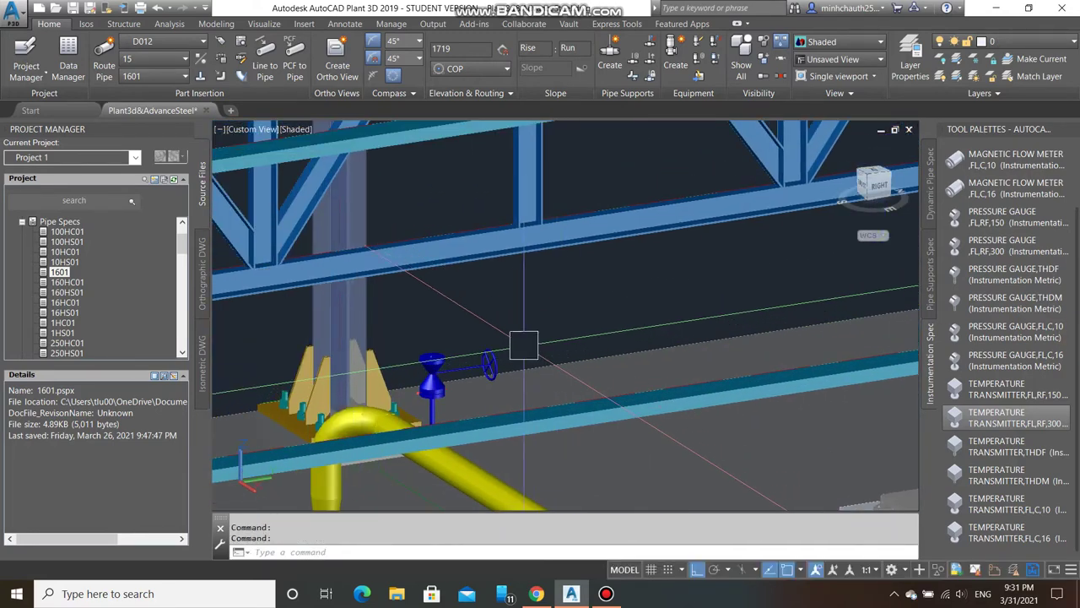
pyautogui.scroll(5, 432, 371)
pyautogui.click(432, 379)
pyautogui.click(433, 341)
pyautogui.press('Escape')
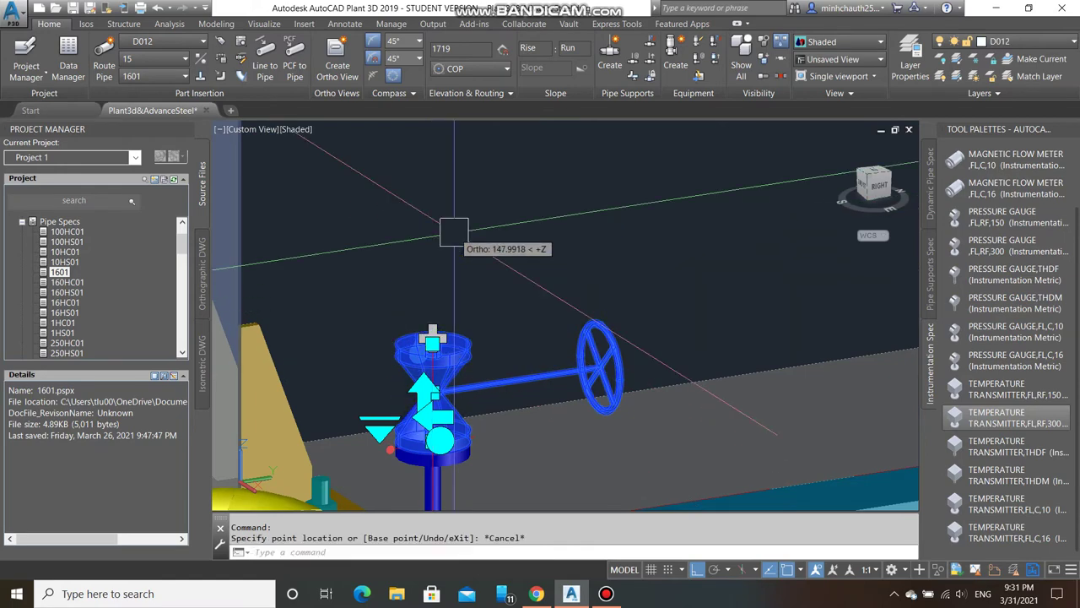
pyautogui.scroll(5, 436, 333)
pyautogui.click(477, 388)
pyautogui.keyDown('shift'); pyautogui.moveTo(477, 387); pyautogui.dragTo(494, 179, button='middle'); pyautogui.keyUp('shift')
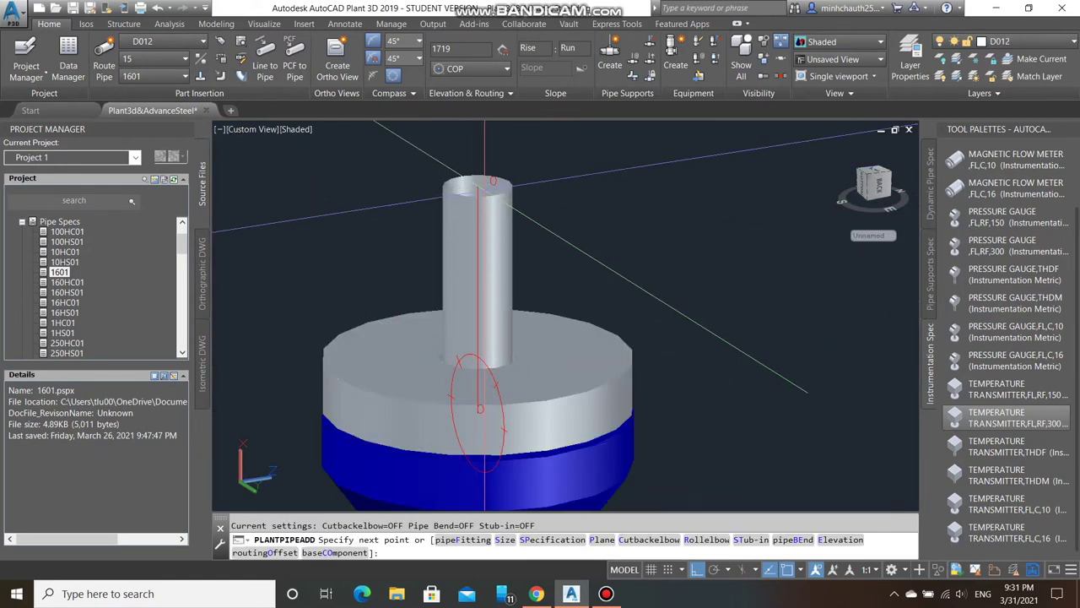
pyautogui.write('150')
pyautogui.press('Escape')
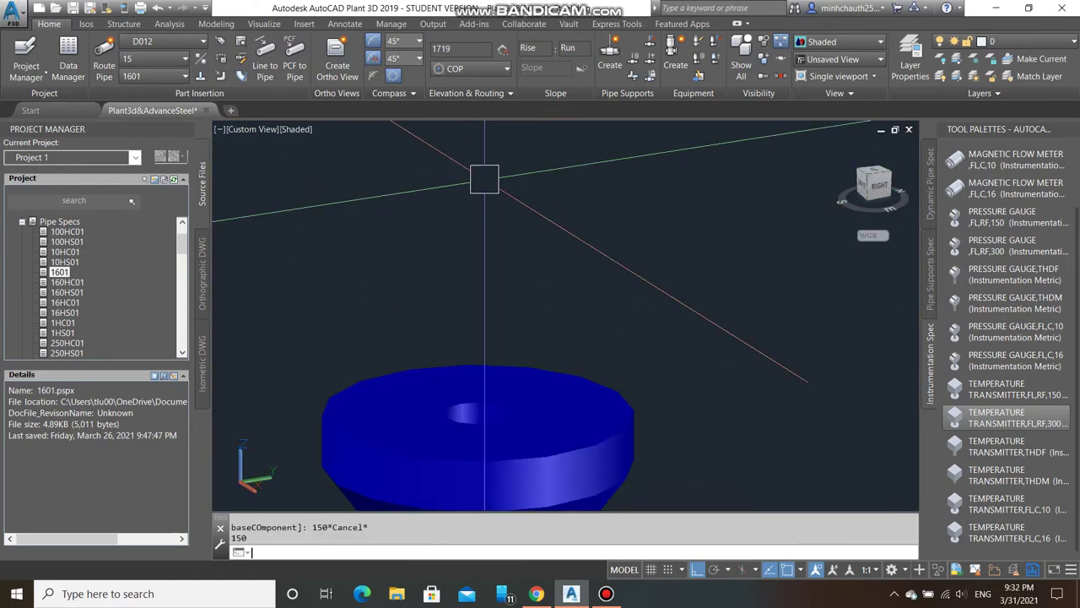
# - Run a 150 length of pipe up from the valve's top connection
pyautogui.click(477, 388)
pyautogui.keyDown('shift'); pyautogui.moveTo(477, 388); pyautogui.dragTo(513, 223, button='middle'); pyautogui.keyUp('shift')
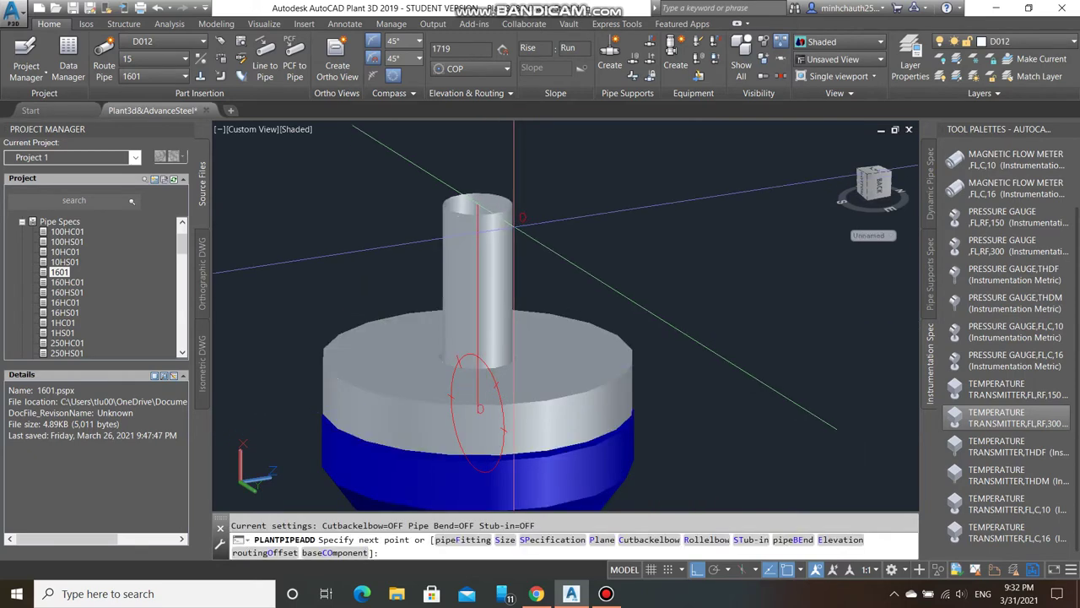
pyautogui.write('150')
pyautogui.press('Return')
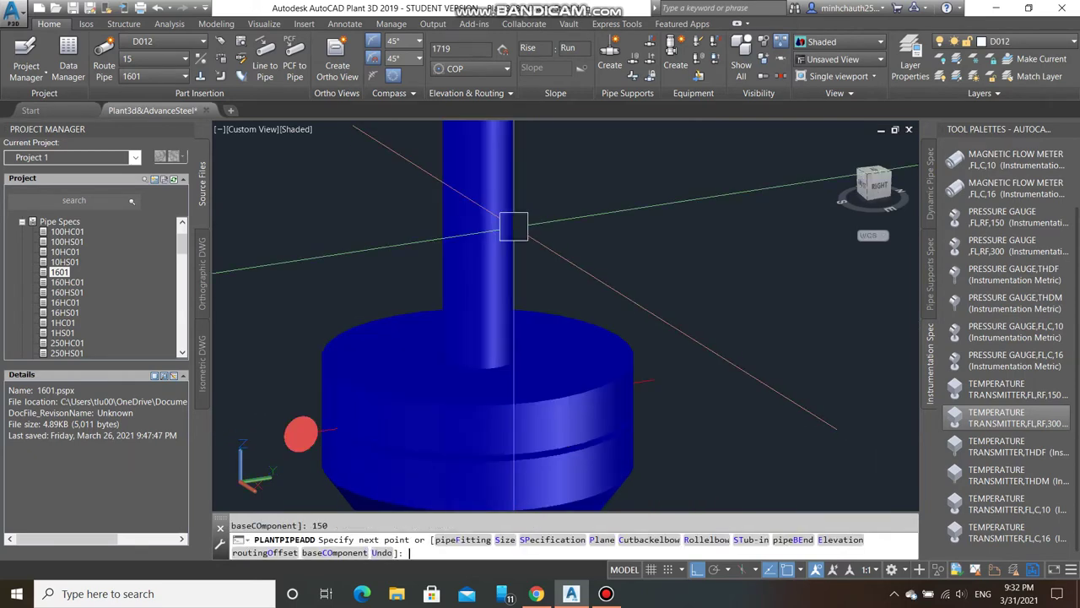
pyautogui.press('Escape')
# - Continue a 150 pipe upward from the valve's top connection
pyautogui.scroll(3, 464, 389)
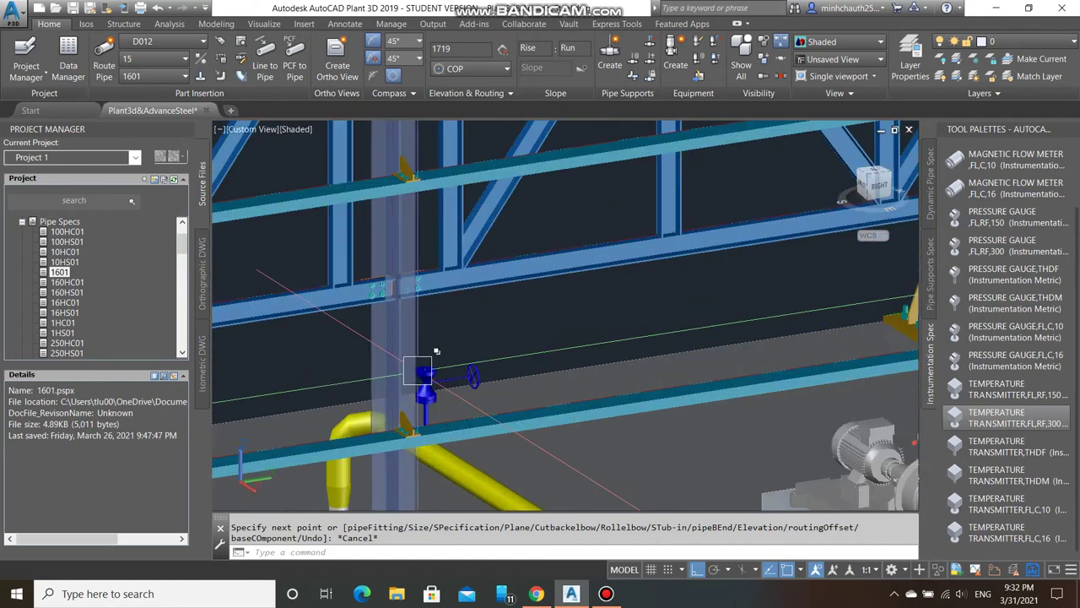
pyautogui.scroll(2, 453, 387)
pyautogui.click(452, 382)
pyautogui.keyDown('shift'); pyautogui.moveTo(452, 382); pyautogui.dragTo(460, 217, button='middle'); pyautogui.keyUp('shift')
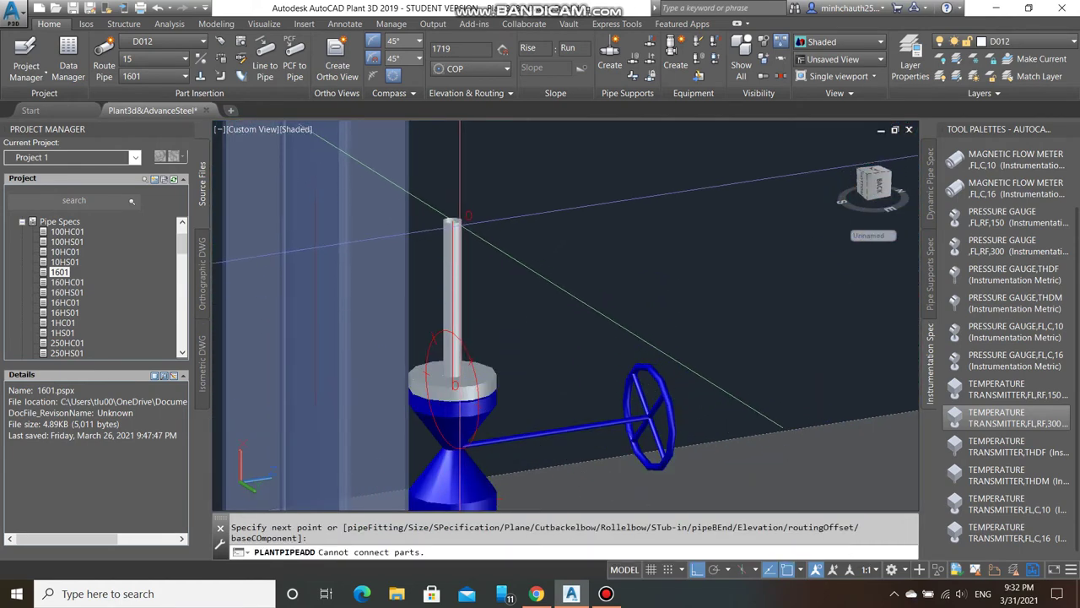
pyautogui.write('150')
pyautogui.press('Return')
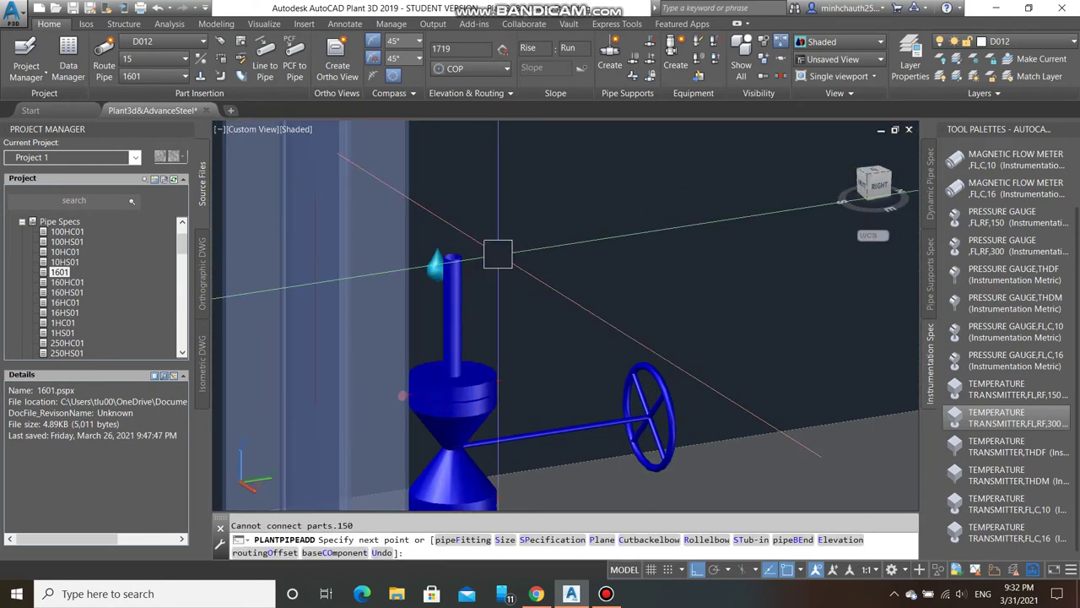
pyautogui.press('Escape')
# - Reselect the globe valve and continue piping 150 upward
pyautogui.scroll(2, 830, 391)
pyautogui.scroll(3, 830, 390)
pyautogui.scroll(-3, 759, 372)
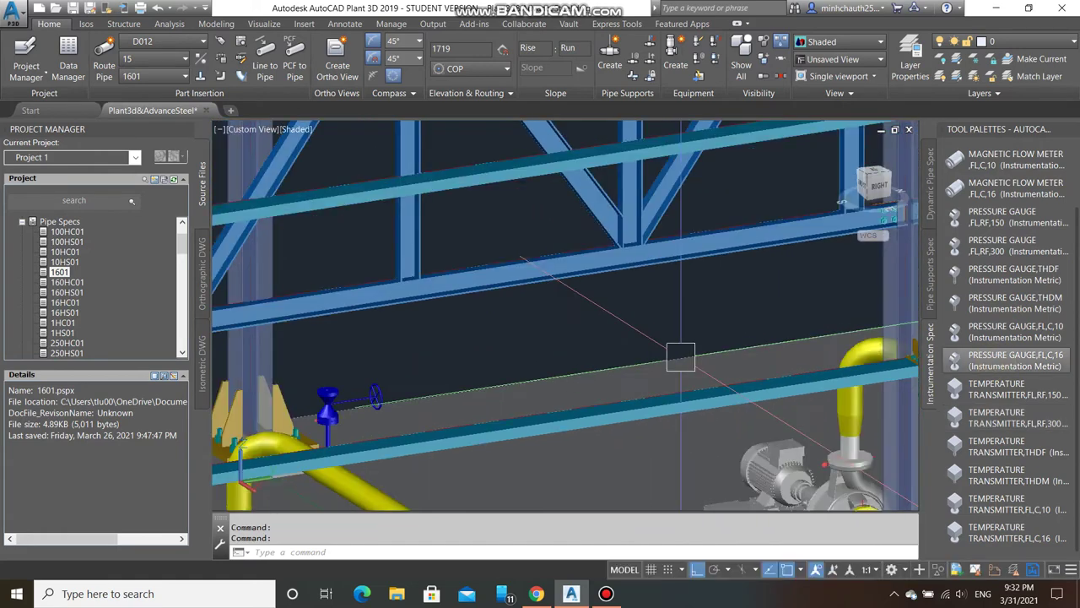
pyautogui.scroll(-2, 682, 354)
pyautogui.scroll(3, 619, 405)
pyautogui.scroll(2, 590, 380)
pyautogui.click(573, 372)
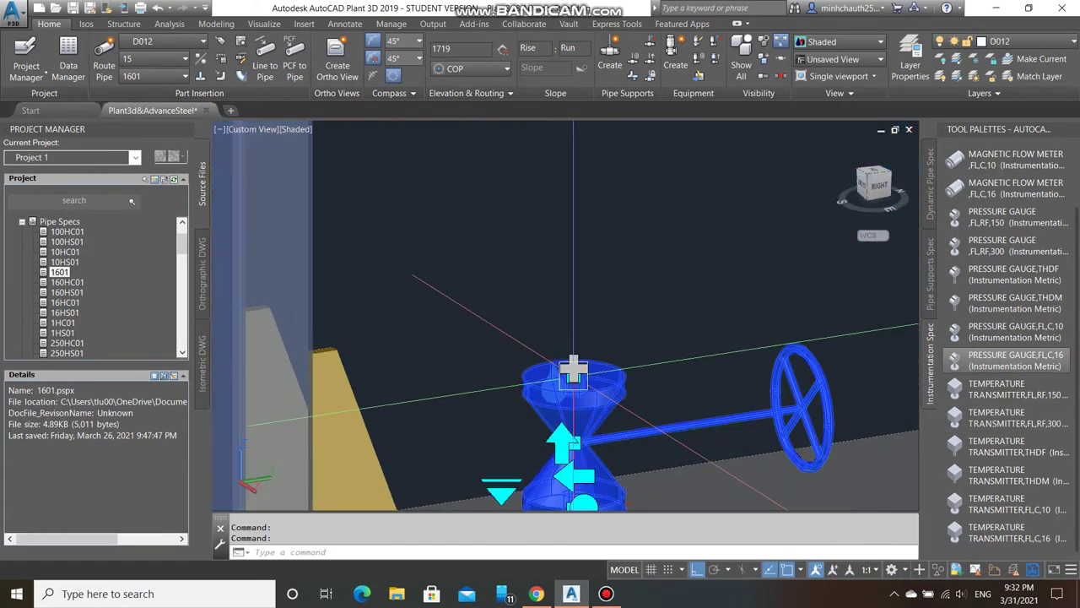
pyautogui.click(573, 369)
pyautogui.write('150')
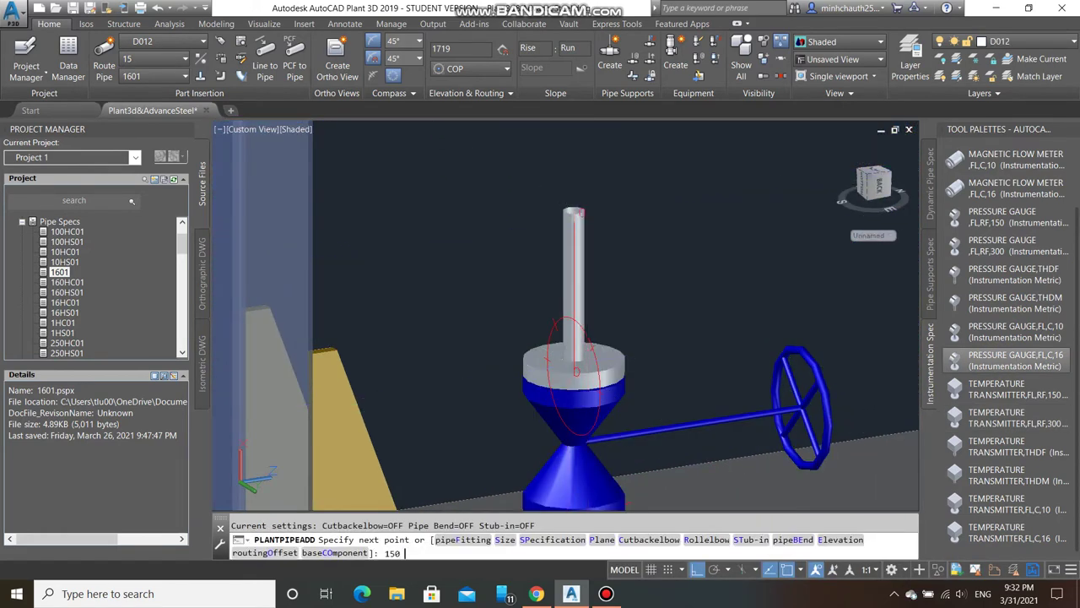
pyautogui.press('Return')
pyautogui.press('Escape')
# - Try placing the upward pipe's end point, then cancel after the connection fails
pyautogui.scroll(-3, 585, 219)
pyautogui.scroll(-2, 586, 220)
pyautogui.scroll(2, 586, 220)
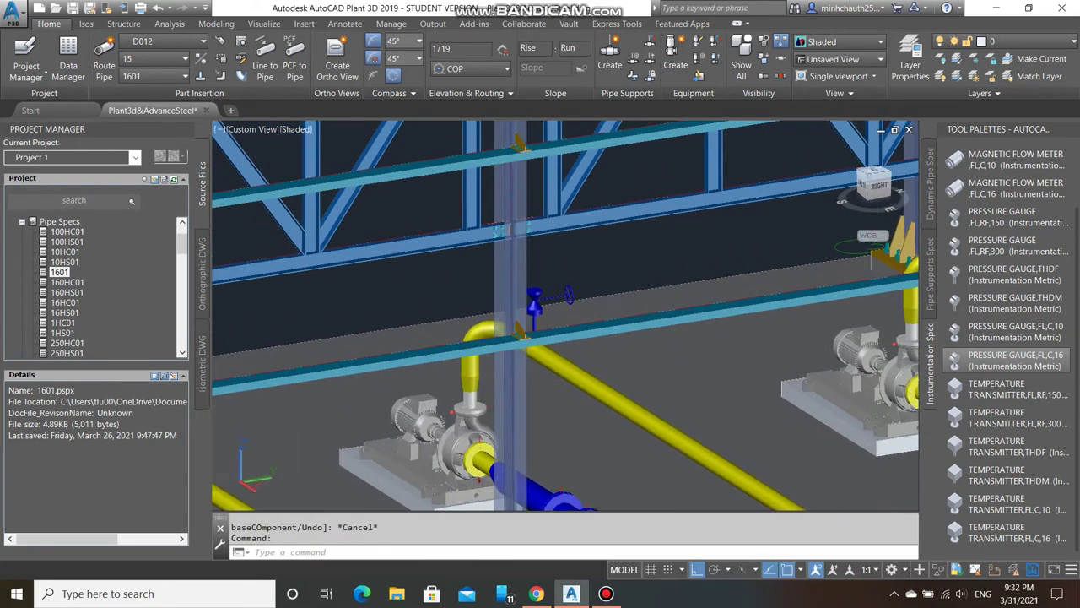
pyautogui.scroll(5, 530, 288)
pyautogui.click(491, 287)
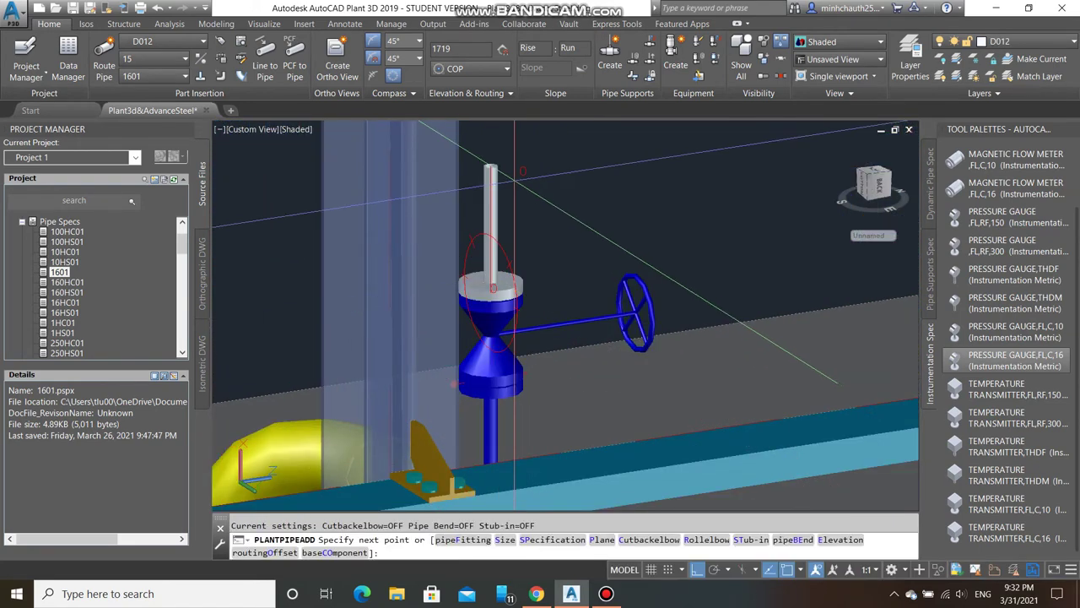
pyautogui.click(539, 184)
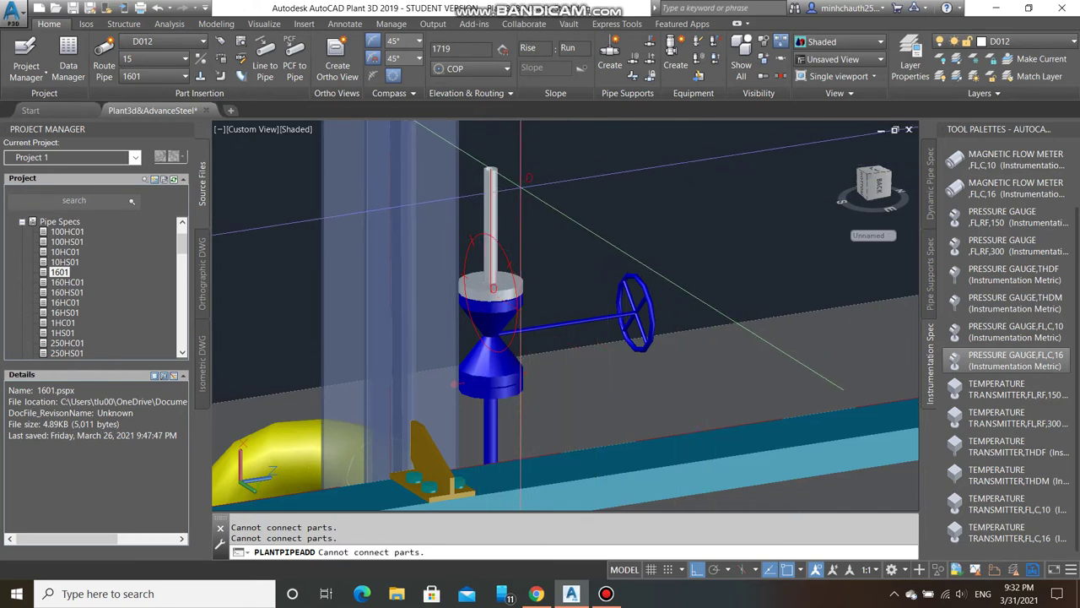
pyautogui.write('150')
pyautogui.press('Return')
pyautogui.scroll(-3, 521, 184)
pyautogui.scroll(-2, 521, 184)
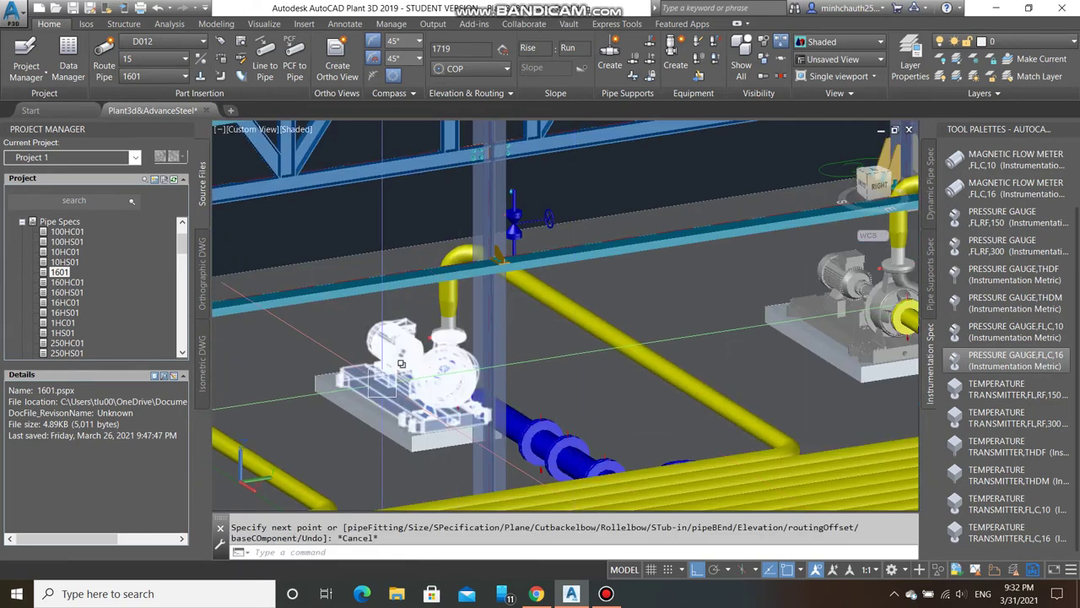
pyautogui.press('Escape')
# - Pan to the valve and retry the 150 pipe up from its top
pyautogui.moveTo(860, 412); pyautogui.dragTo(778, 409, button='middle')
pyautogui.scroll(5, 568, 302)
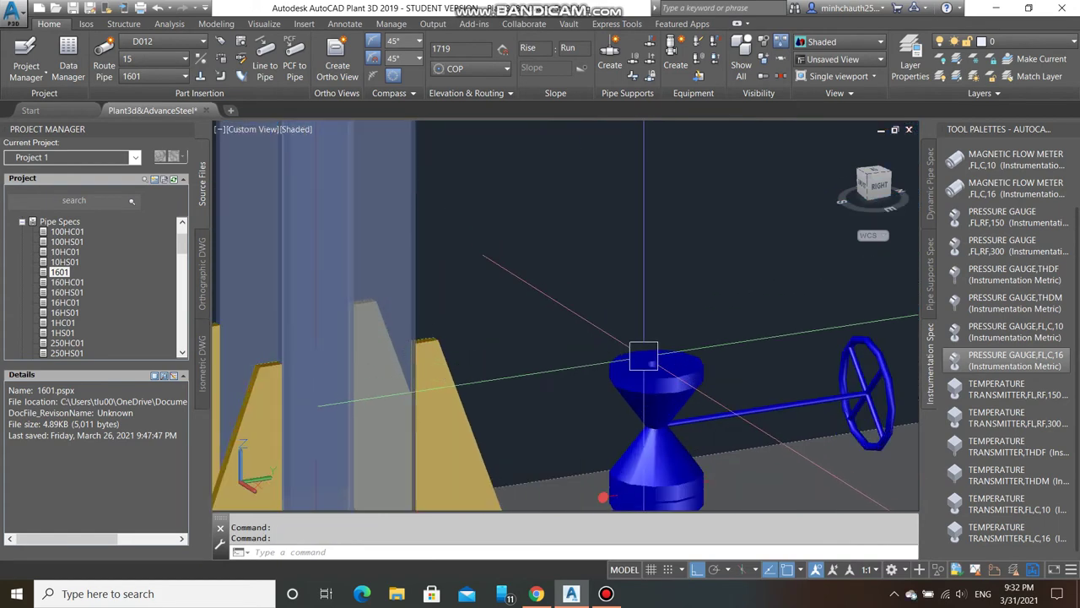
pyautogui.click(644, 455)
pyautogui.click(651, 425)
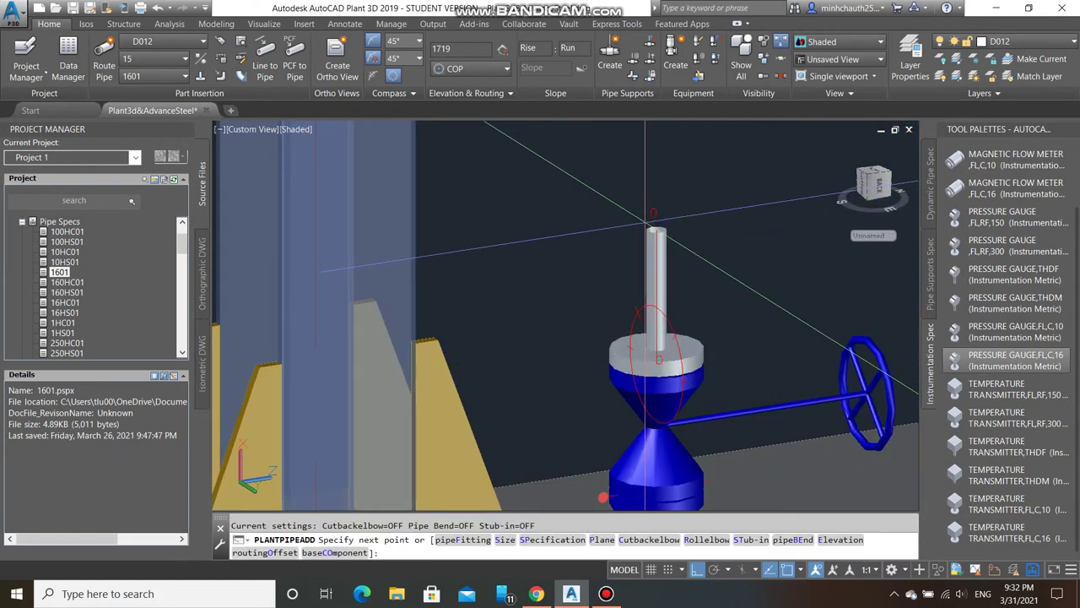
pyautogui.write('15')
pyautogui.press('Return')
pyautogui.scroll(-3, 591, 337)
pyautogui.press('Escape')
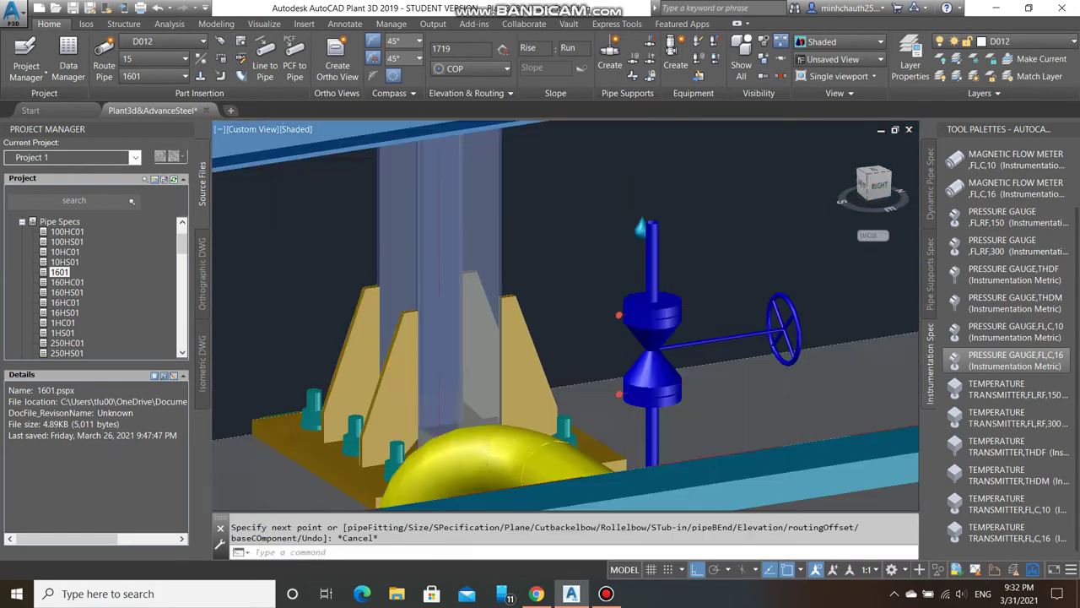
# - Zoom close to the valve by the column and run a 150 pipe upward
pyautogui.scroll(-3, 555, 382)
pyautogui.scroll(3, 311, 313)
pyautogui.moveTo(422, 321)
pyautogui.mouseDown(button='middle')
pyautogui.moveTo(591, 329)
pyautogui.moveTo(625, 222)
pyautogui.mouseUp(button='middle')
pyautogui.scroll(3, 606, 327)
pyautogui.click(577, 323)
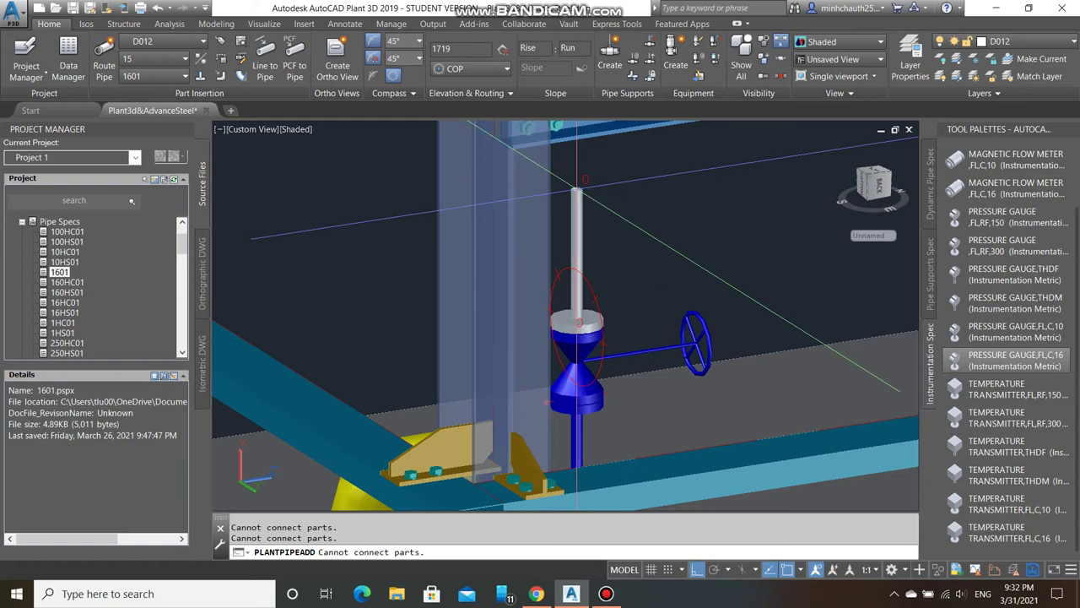
pyautogui.write('150')
pyautogui.press('Return')
pyautogui.press('Escape')
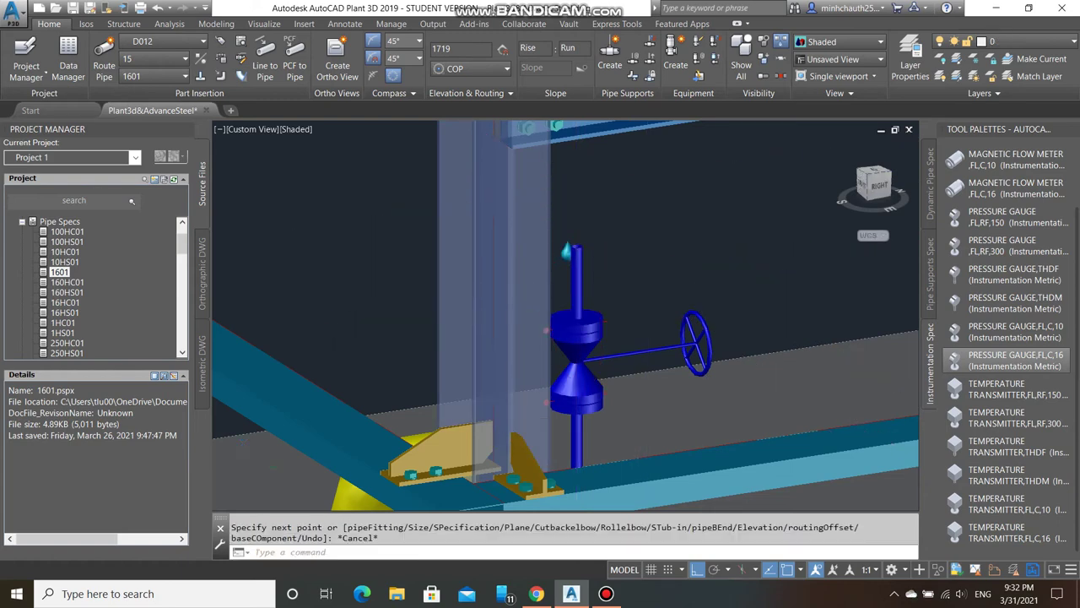
pyautogui.scroll(-5, 614, 321)
pyautogui.scroll(2, 686, 304)
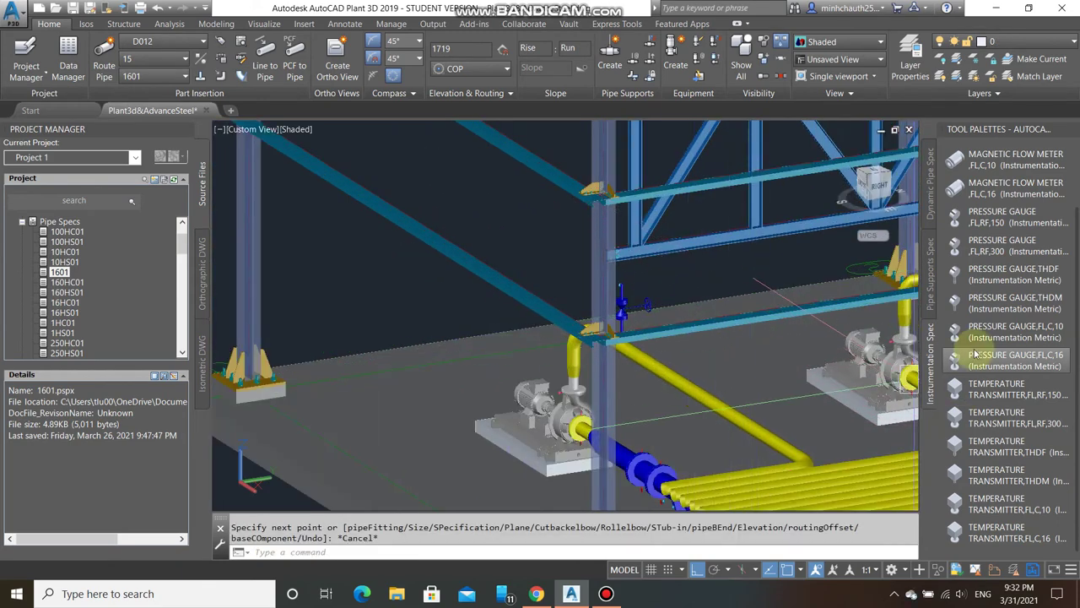
# - Choose a long coupling from the Dynamic Pipe Spec fittings list
pyautogui.click(929, 199)
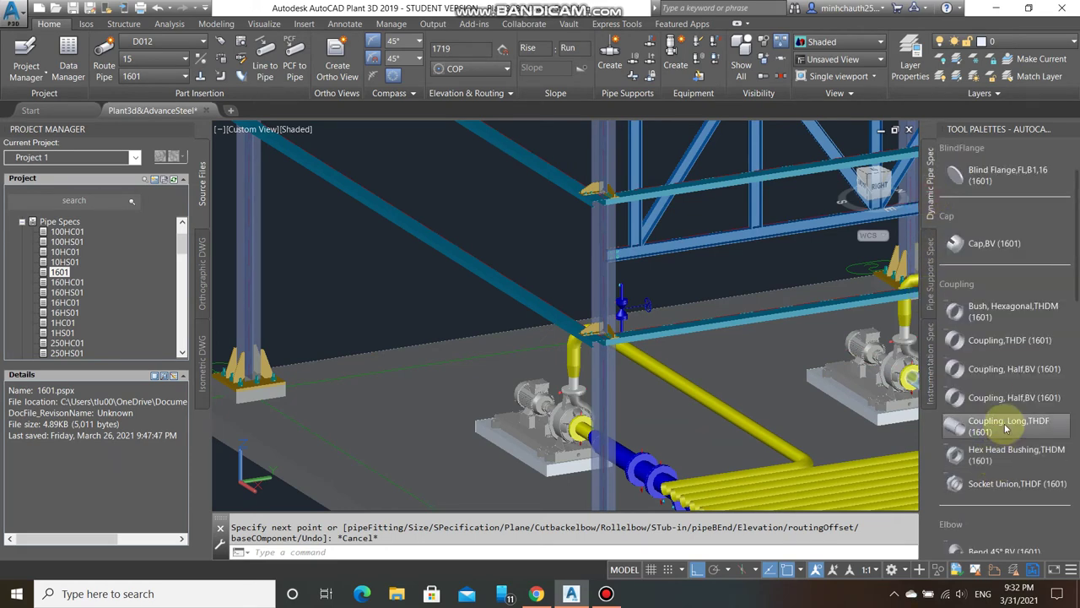
pyautogui.click(1005, 428)
pyautogui.scroll(5, 639, 302)
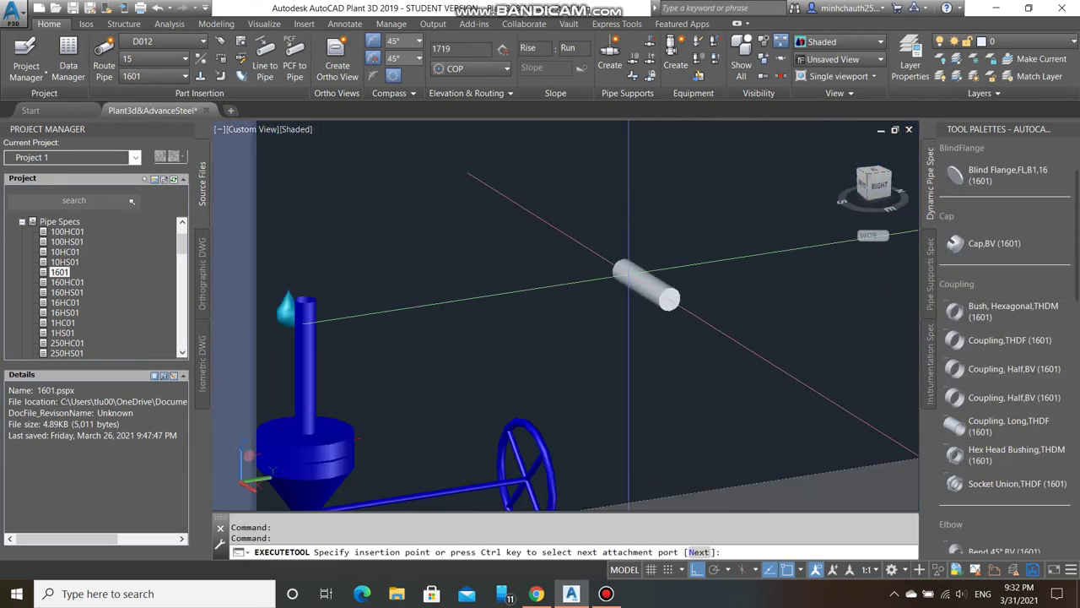
pyautogui.scroll(2, 618, 287)
pyautogui.scroll(-5, 618, 287)
pyautogui.scroll(5, 507, 338)
# - Snap the long coupling onto the top of the blue branch above the globe valve
pyautogui.click(487, 237)
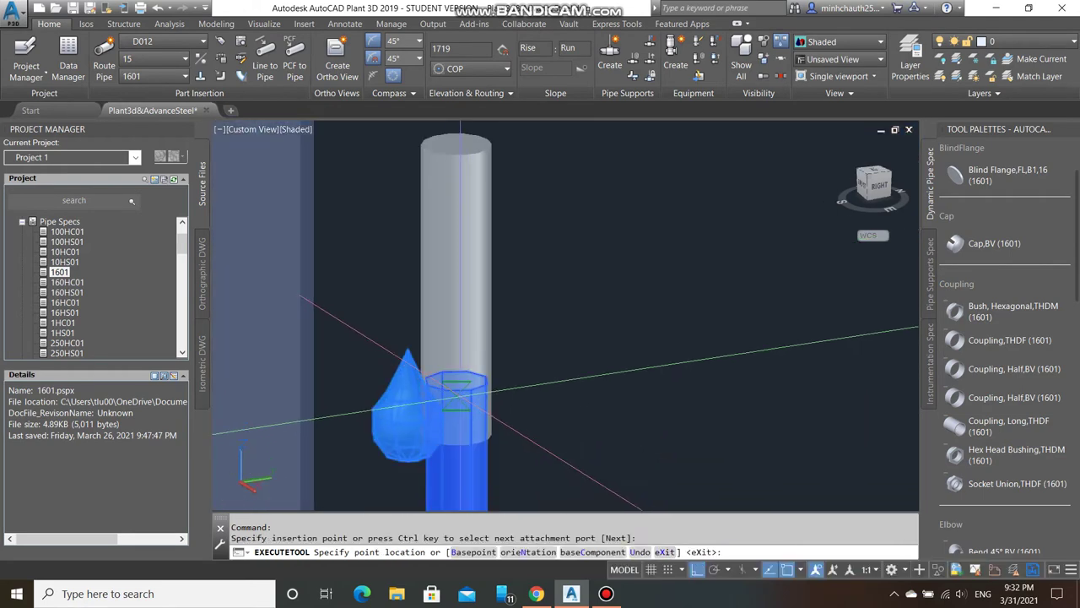
pyautogui.click(456, 411)
pyautogui.click(455, 405)
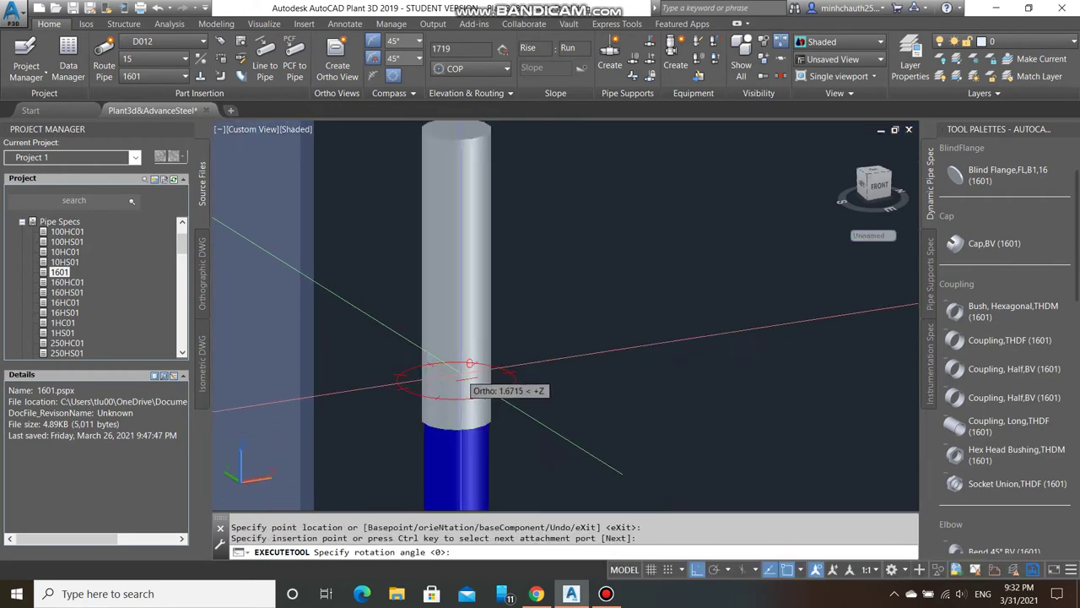
pyautogui.scroll(-3, 441, 382)
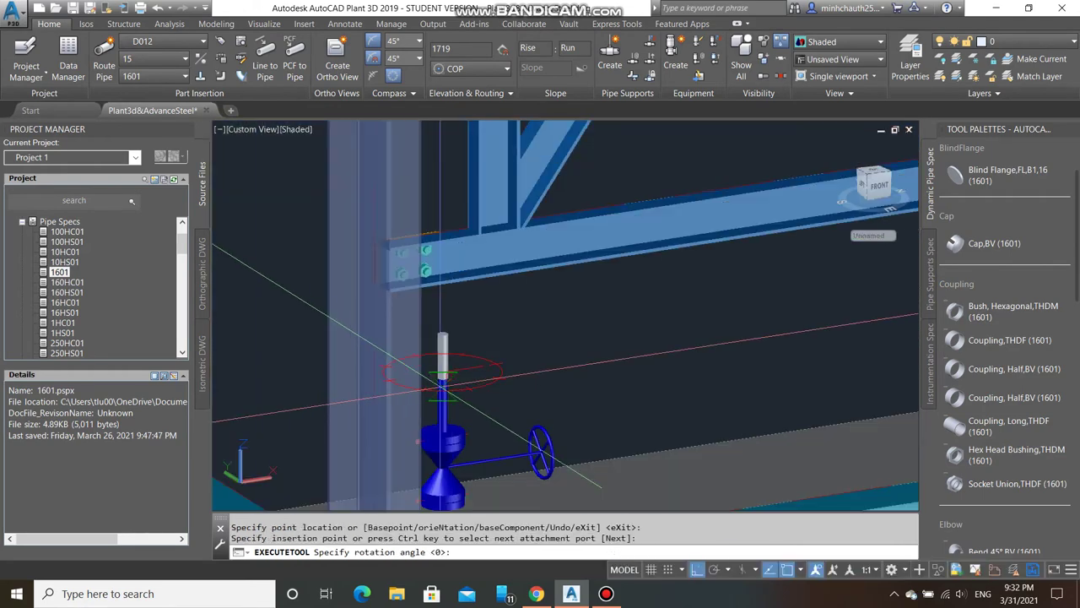
pyautogui.click(564, 353)
pyautogui.scroll(-3, 564, 352)
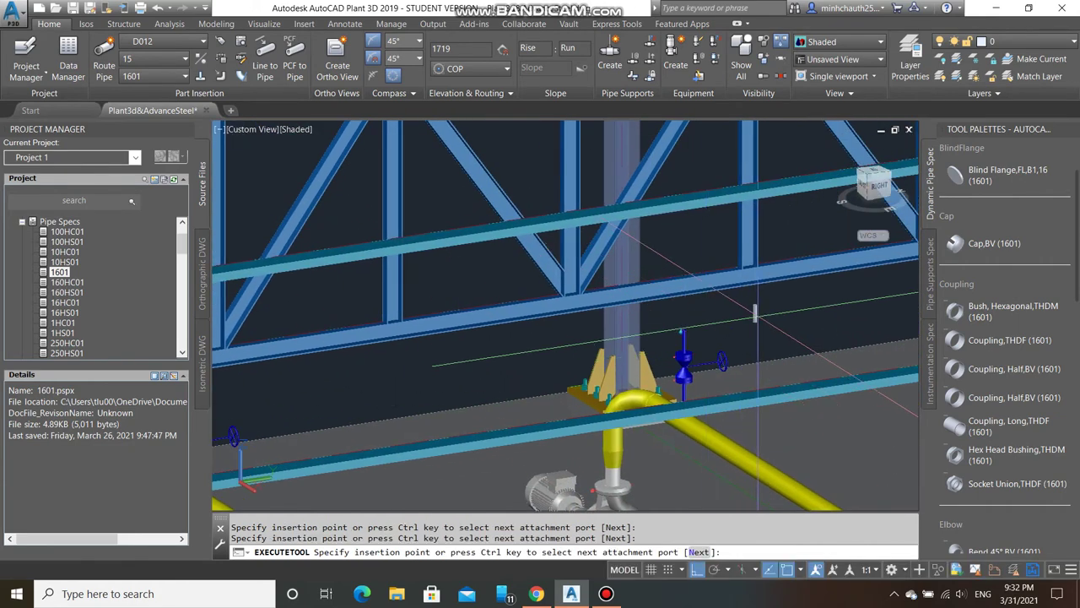
pyautogui.scroll(5, 686, 342)
pyautogui.click(593, 375)
pyautogui.click(594, 376)
pyautogui.scroll(-3, 593, 376)
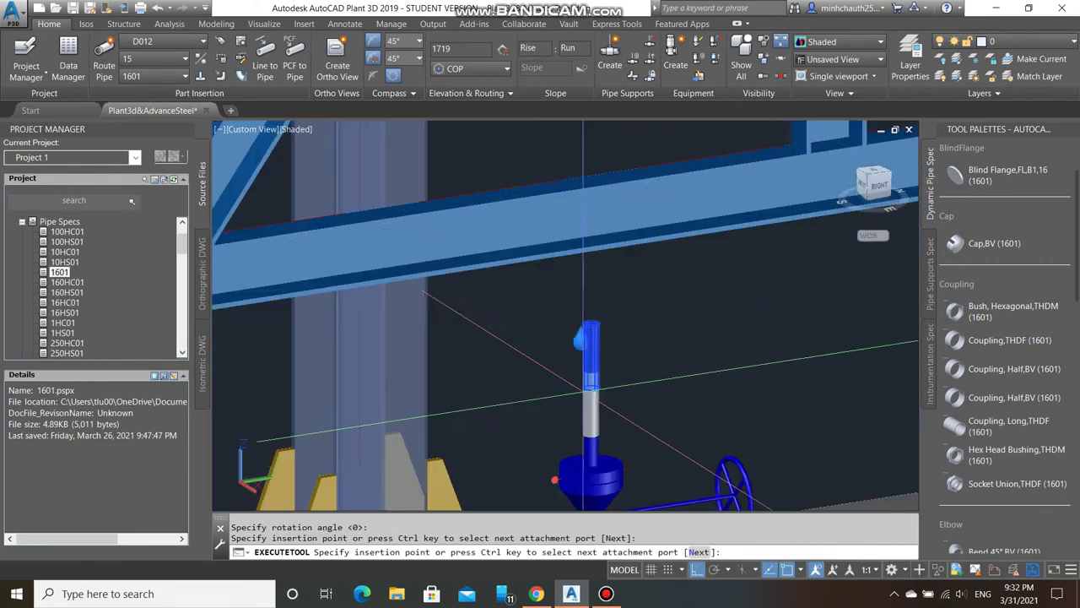
pyautogui.moveTo(687, 306)
pyautogui.mouseDown(button='middle')
pyautogui.moveTo(615, 390)
pyautogui.moveTo(591, 337)
pyautogui.mouseUp(button='middle')
pyautogui.scroll(2, 591, 338)
pyautogui.scroll(2, 591, 337)
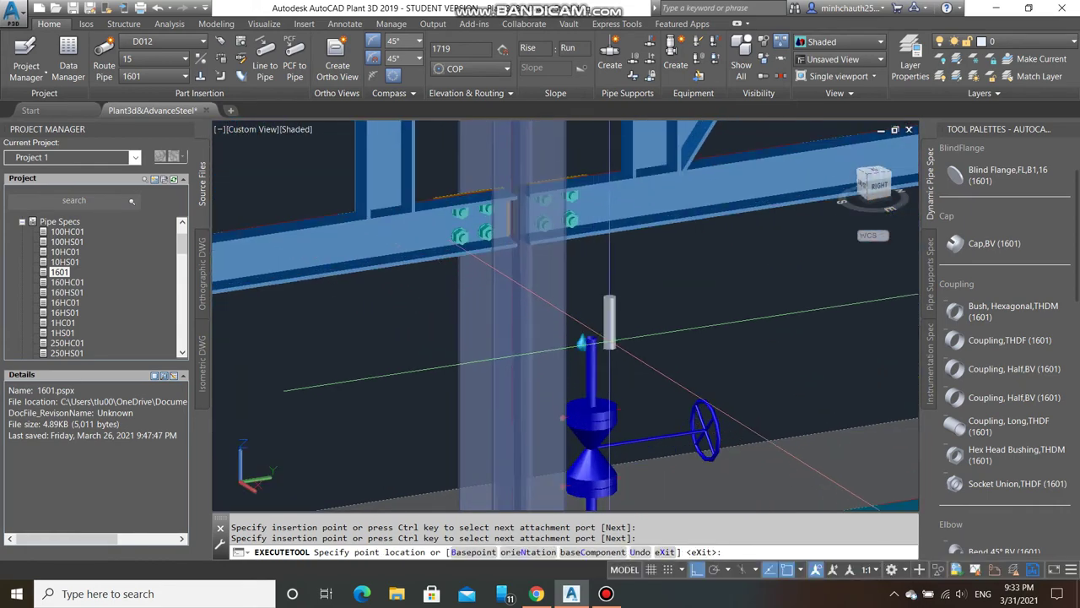
# - Accept the coupling's default rotation angle
pyautogui.click(594, 336)
pyautogui.scroll(-3, 699, 350)
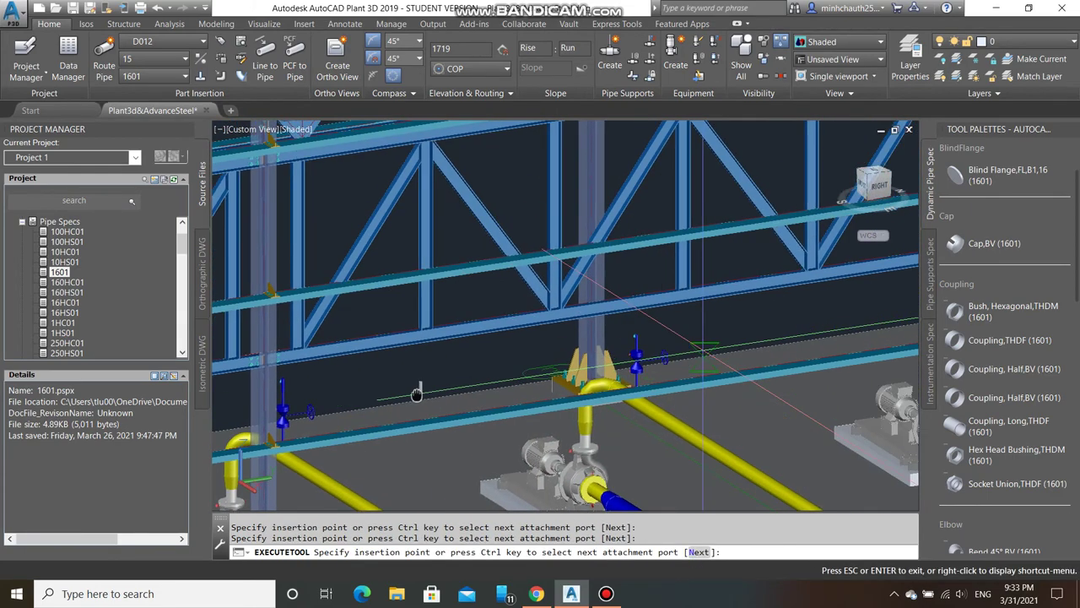
pyautogui.scroll(2, 559, 434)
pyautogui.scroll(2, 631, 325)
pyautogui.click(631, 324)
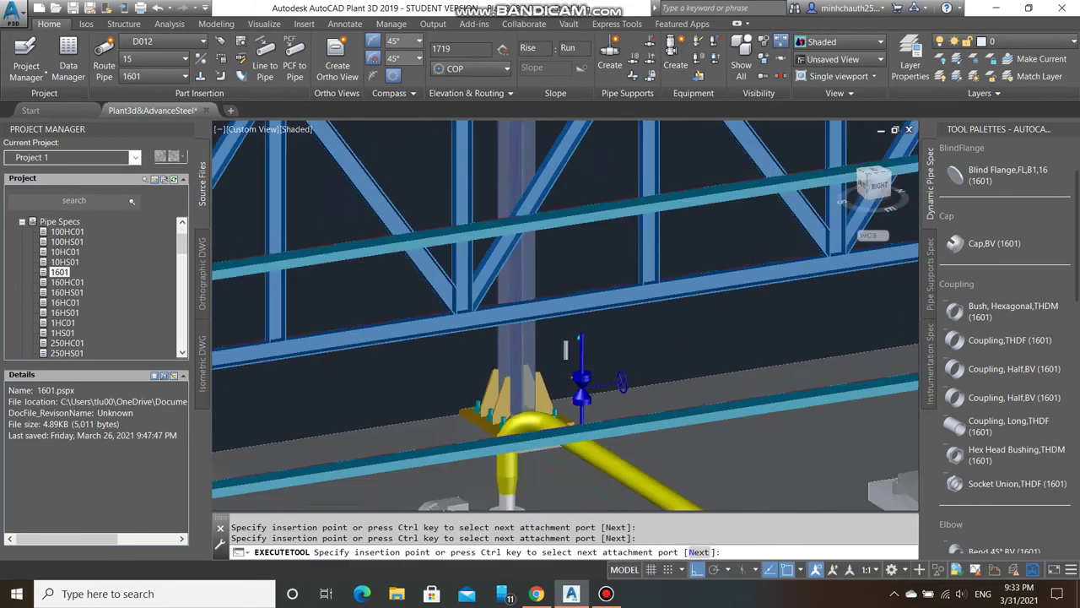
pyautogui.keyDown('shift'); pyautogui.moveTo(631, 323); pyautogui.dragTo(732, 349, button='middle'); pyautogui.keyUp('shift')
pyautogui.scroll(2, 733, 348)
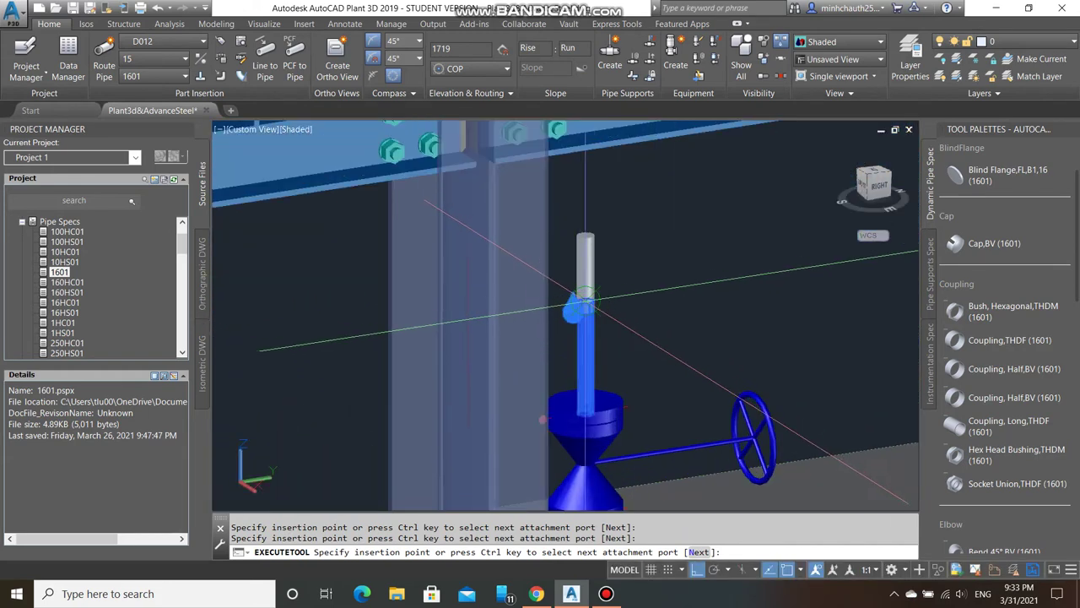
pyautogui.click(586, 300)
pyautogui.scroll(-3, 587, 299)
pyautogui.keyDown('shift'); pyautogui.moveTo(587, 299); pyautogui.dragTo(700, 318, button='middle'); pyautogui.keyUp('shift')
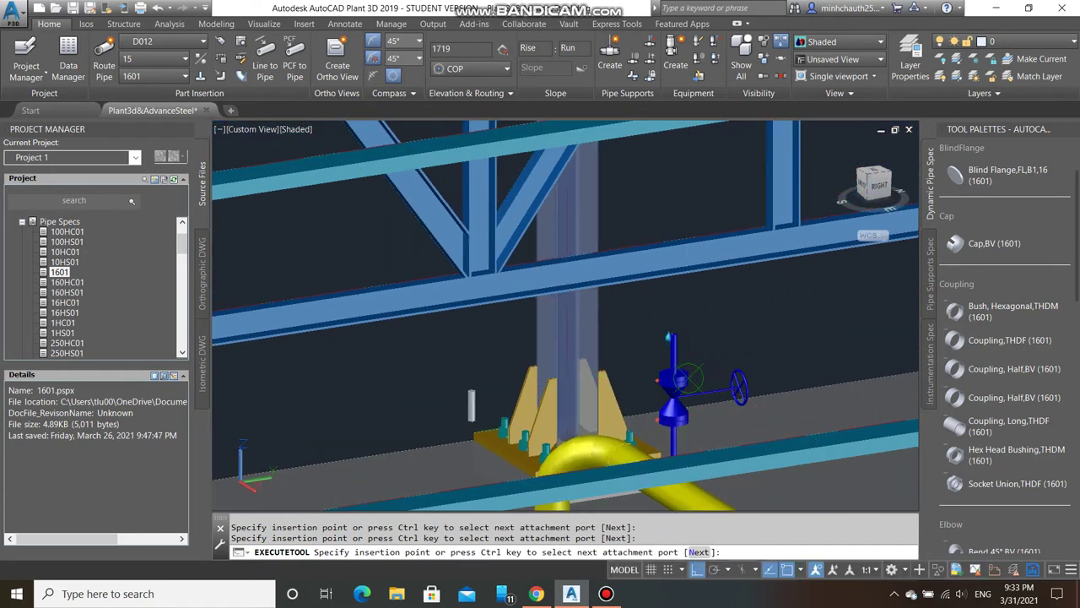
pyautogui.scroll(3, 700, 318)
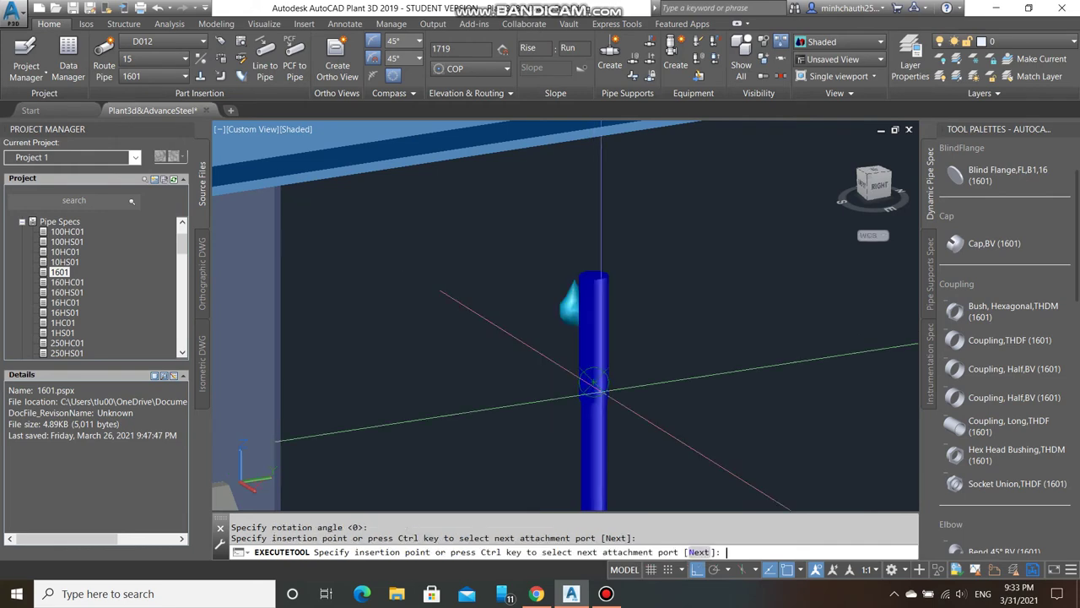
pyautogui.scroll(-3, 593, 385)
pyautogui.scroll(2, 617, 294)
pyautogui.scroll(1, 616, 294)
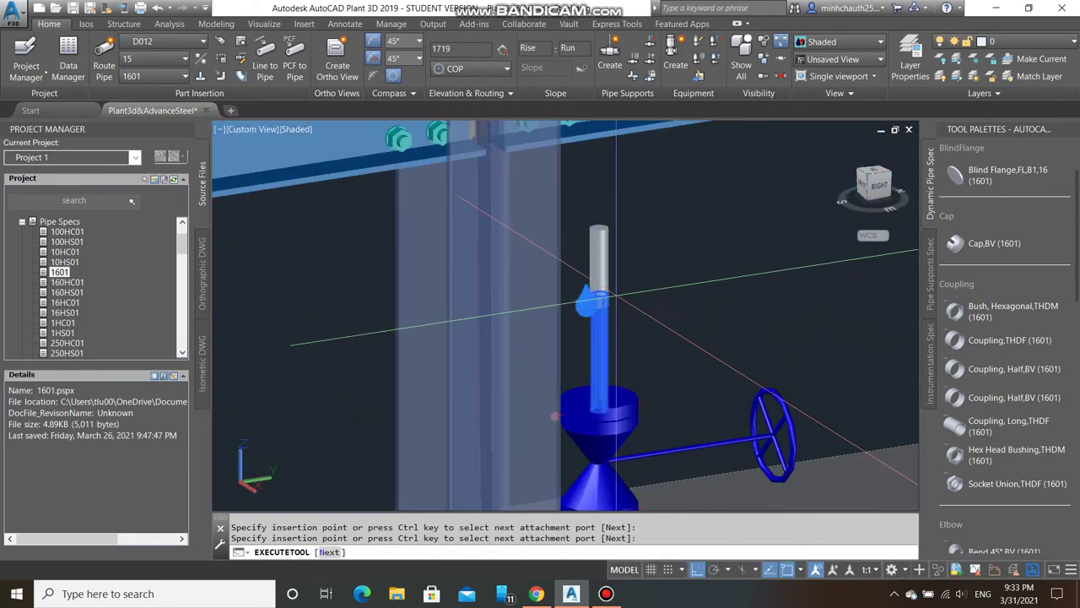
pyautogui.click(598, 291)
pyautogui.scroll(-3, 599, 291)
# - Orbit and pan around the valve to inspect the new grey coupling
pyautogui.moveTo(598, 291)
pyautogui.mouseDown(button='middle')
pyautogui.moveTo(311, 315)
pyautogui.moveTo(633, 338)
pyautogui.mouseUp(button='middle')
pyautogui.scroll(3, 633, 337)
pyautogui.scroll(2, 699, 318)
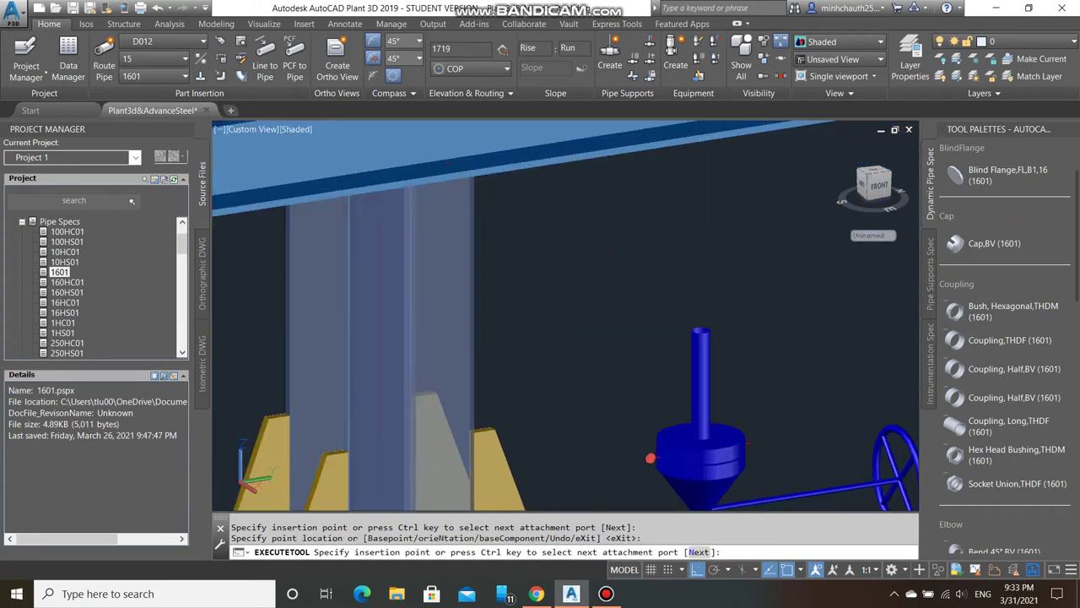
pyautogui.scroll(-3, 650, 459)
pyautogui.keyDown('shift'); pyautogui.moveTo(650, 458); pyautogui.dragTo(468, 453, button='middle'); pyautogui.keyUp('shift')
pyautogui.scroll(3, 632, 443)
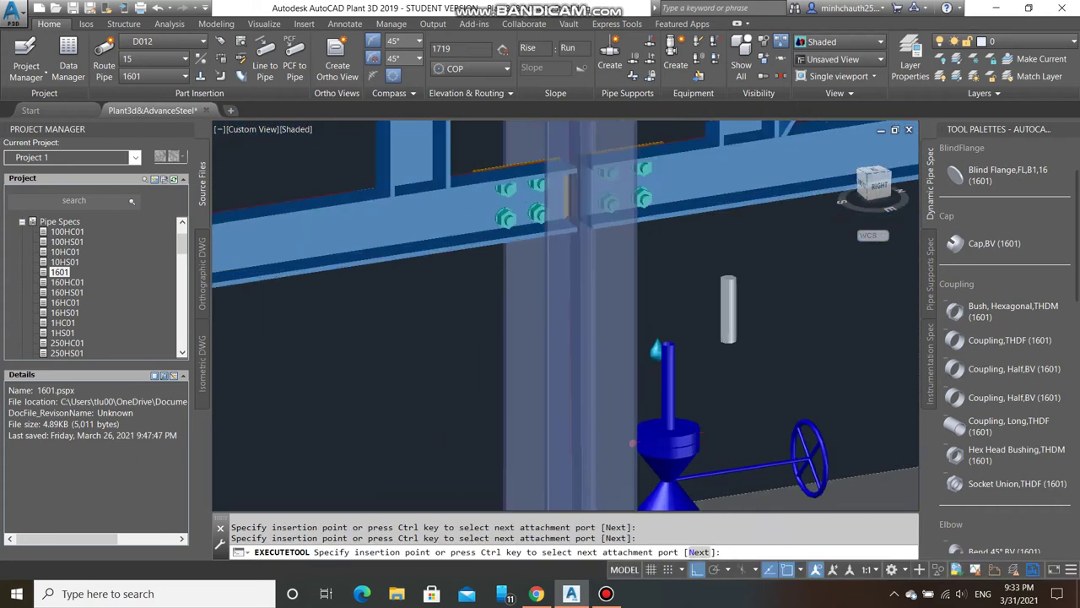
pyautogui.scroll(2, 650, 350)
pyautogui.scroll(-3, 650, 460)
pyautogui.keyDown('shift'); pyautogui.moveTo(650, 460); pyautogui.dragTo(436, 425, button='middle'); pyautogui.keyUp('shift')
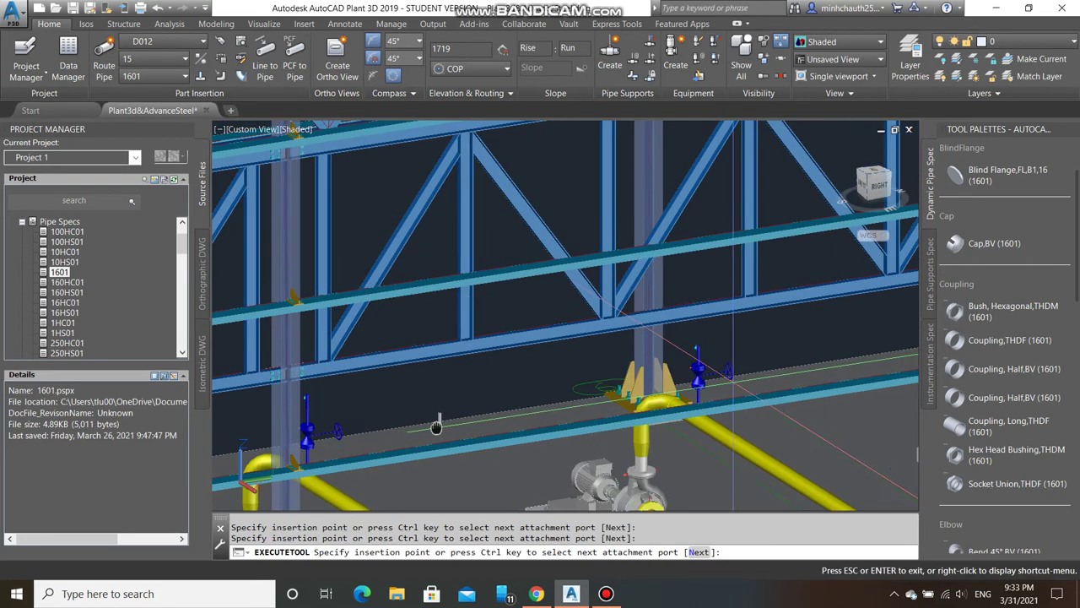
pyautogui.scroll(3, 642, 346)
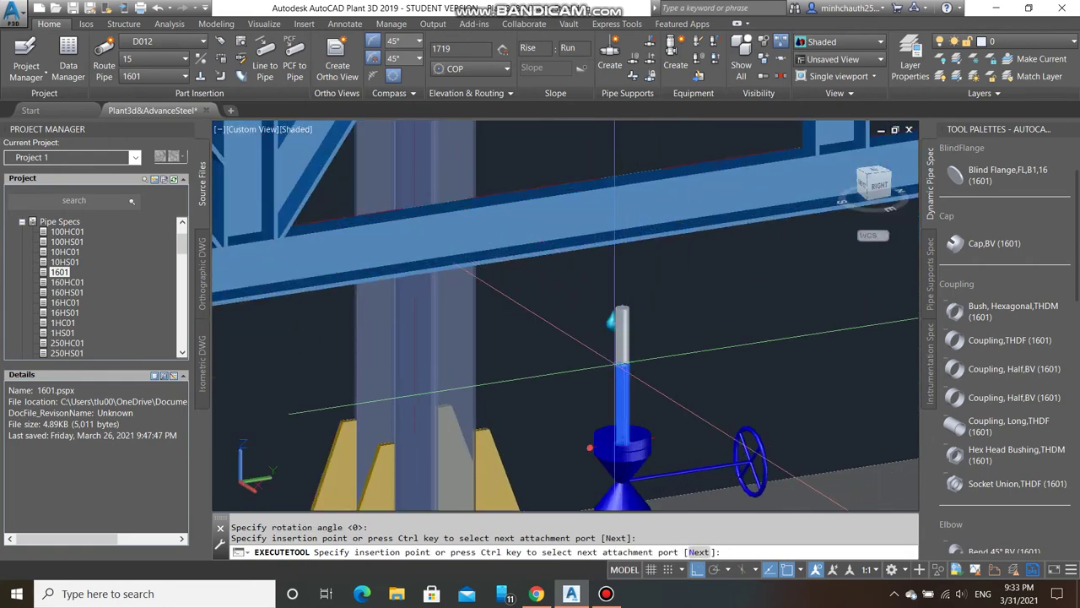
pyautogui.scroll(-3, 618, 363)
pyautogui.scroll(3, 623, 352)
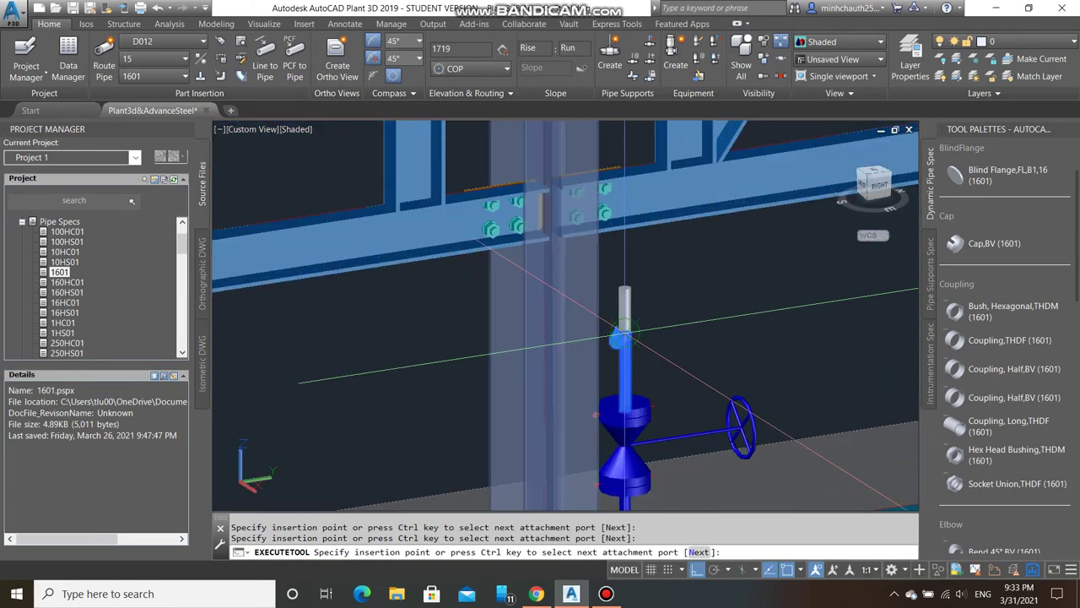
pyautogui.scroll(-3, 605, 334)
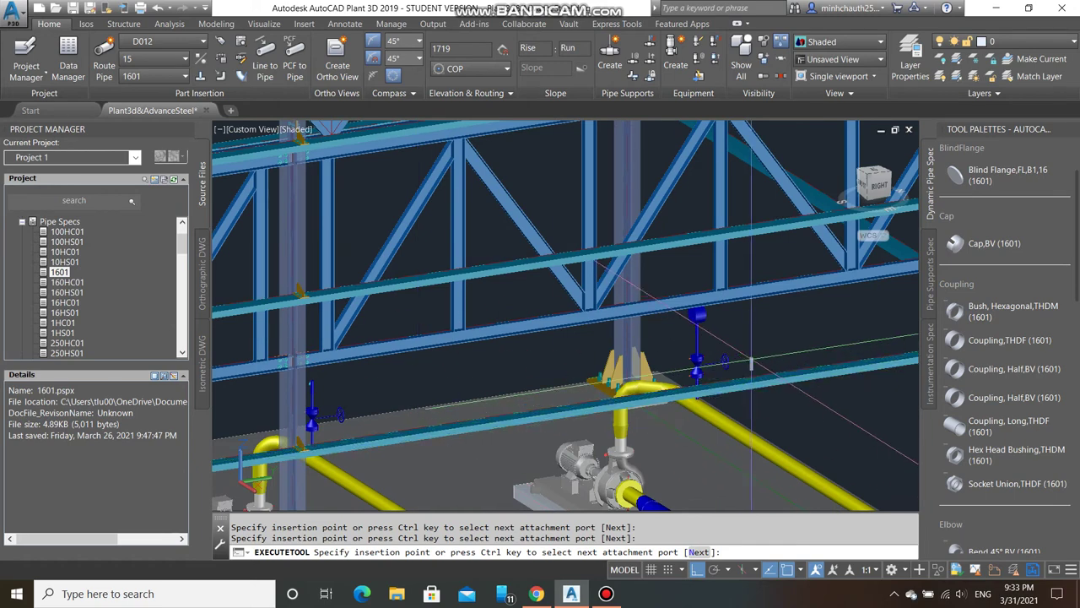
# - Pick PRESSURE GAUGE,FL,C,10 from the Instrumentation Spec palette
pyautogui.click(932, 359)
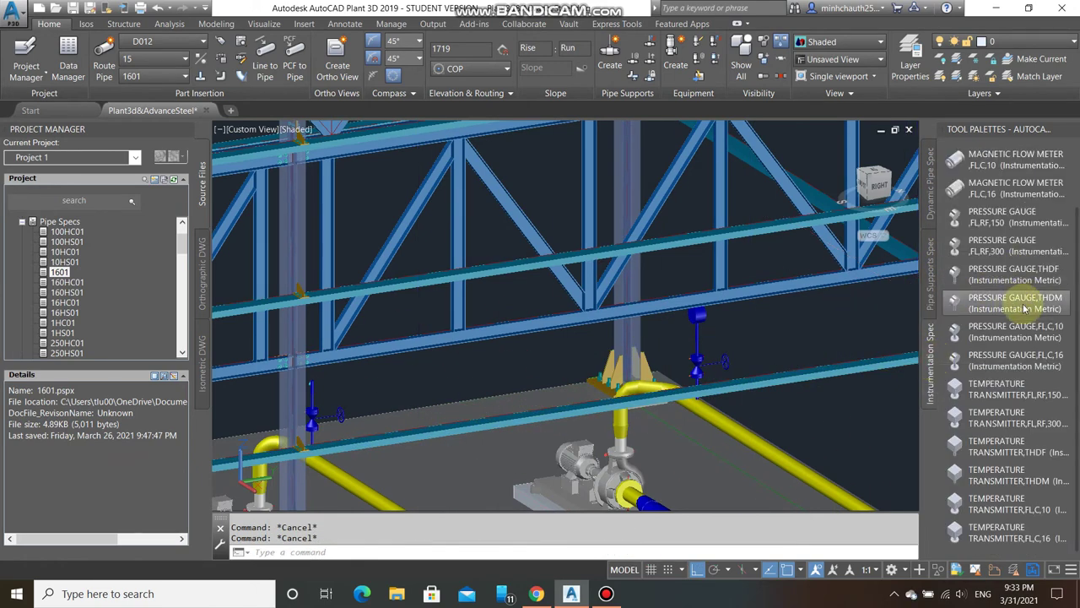
pyautogui.click(1013, 331)
pyautogui.scroll(2, 591, 354)
pyautogui.scroll(2, 608, 304)
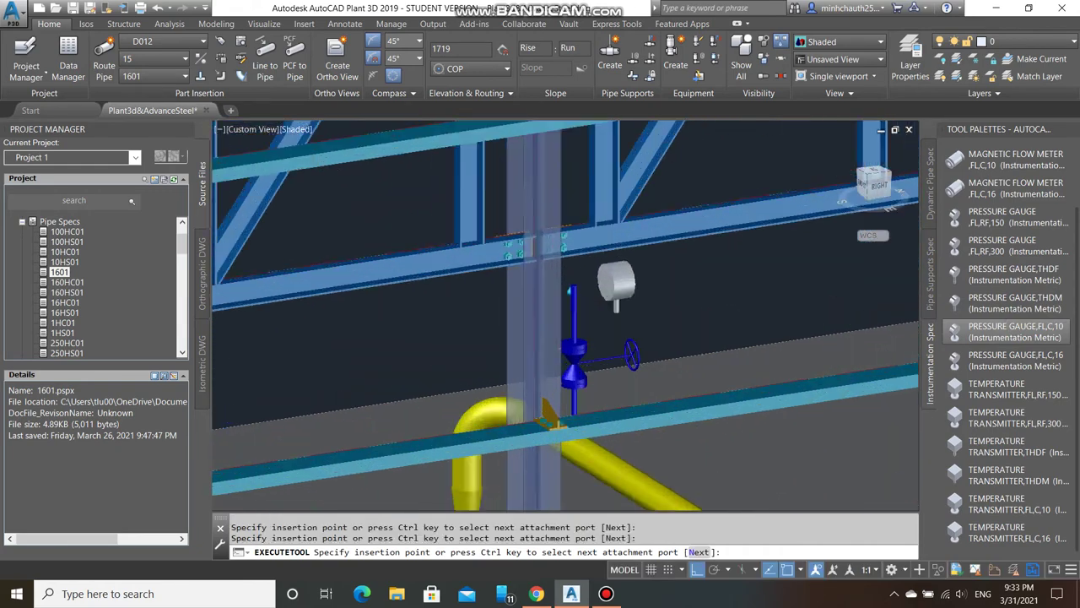
pyautogui.scroll(2, 528, 265)
pyautogui.scroll(-3, 531, 263)
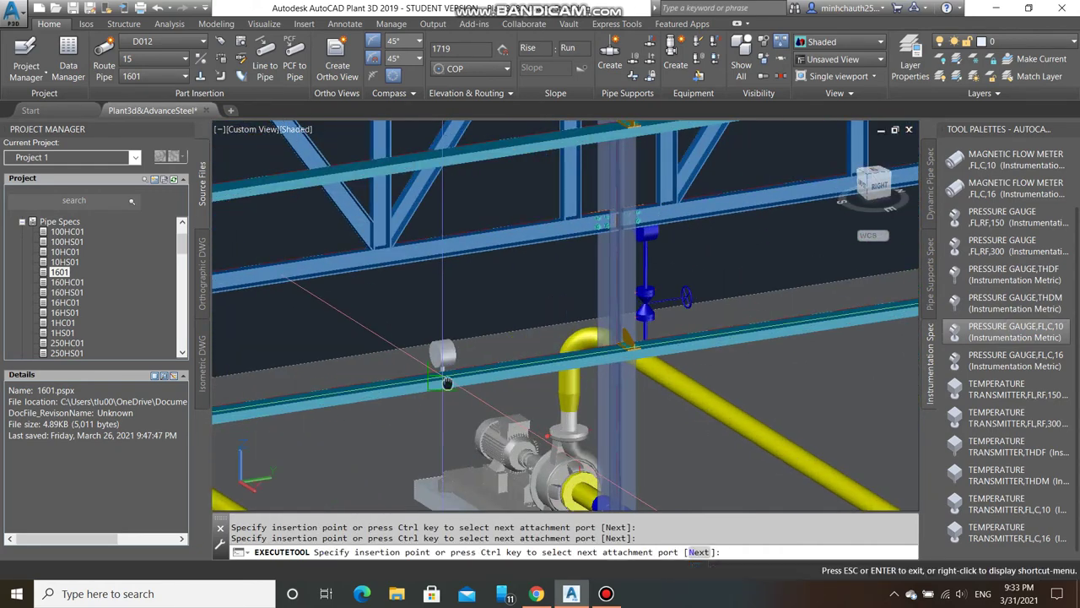
pyautogui.scroll(2, 506, 253)
pyautogui.scroll(3, 485, 243)
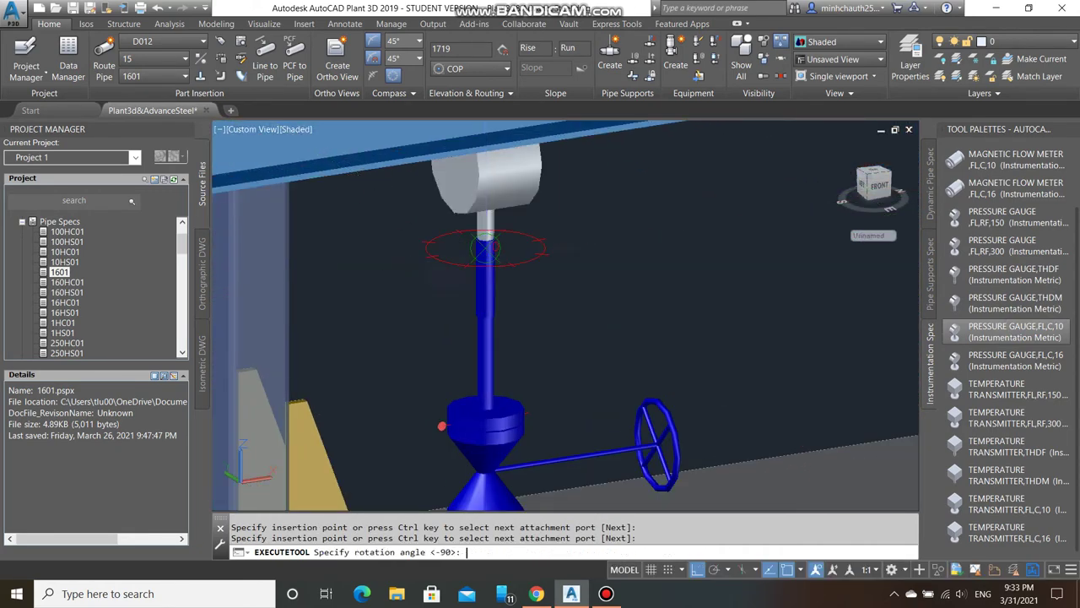
# - Orbit the model around the blue branch top to find the gauge location
pyautogui.click(485, 248)
pyautogui.scroll(-3, 485, 247)
pyautogui.keyDown('shift'); pyautogui.moveTo(507, 295); pyautogui.dragTo(574, 338, button='middle'); pyautogui.keyUp('shift')
pyautogui.scroll(3, 566, 344)
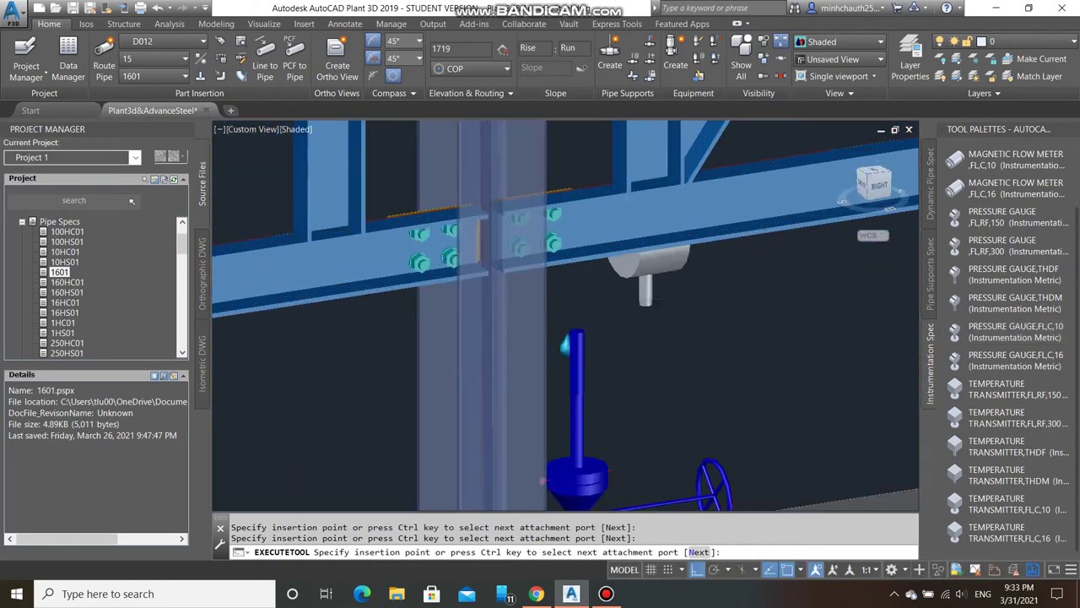
pyautogui.scroll(2, 564, 345)
pyautogui.scroll(-3, 550, 346)
pyautogui.keyDown('shift'); pyautogui.moveTo(550, 346); pyautogui.dragTo(551, 345, button='middle'); pyautogui.keyUp('shift')
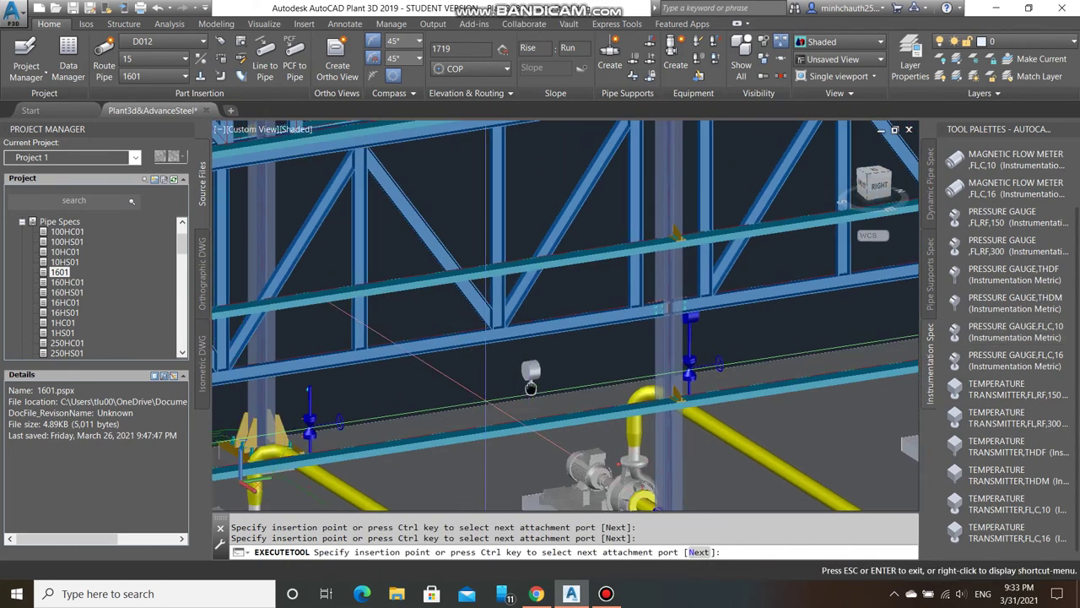
pyautogui.scroll(2, 551, 345)
pyautogui.scroll(2, 550, 345)
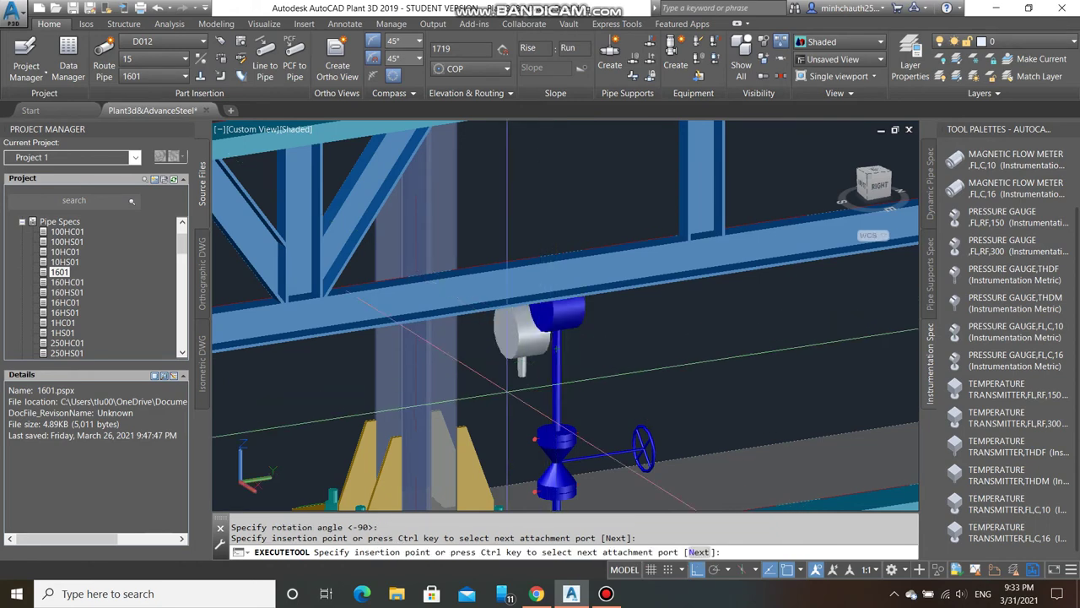
pyautogui.scroll(-3, 507, 391)
pyautogui.keyDown('shift'); pyautogui.moveTo(506, 391); pyautogui.dragTo(844, 332, button='middle'); pyautogui.keyUp('shift')
pyautogui.scroll(3, 601, 333)
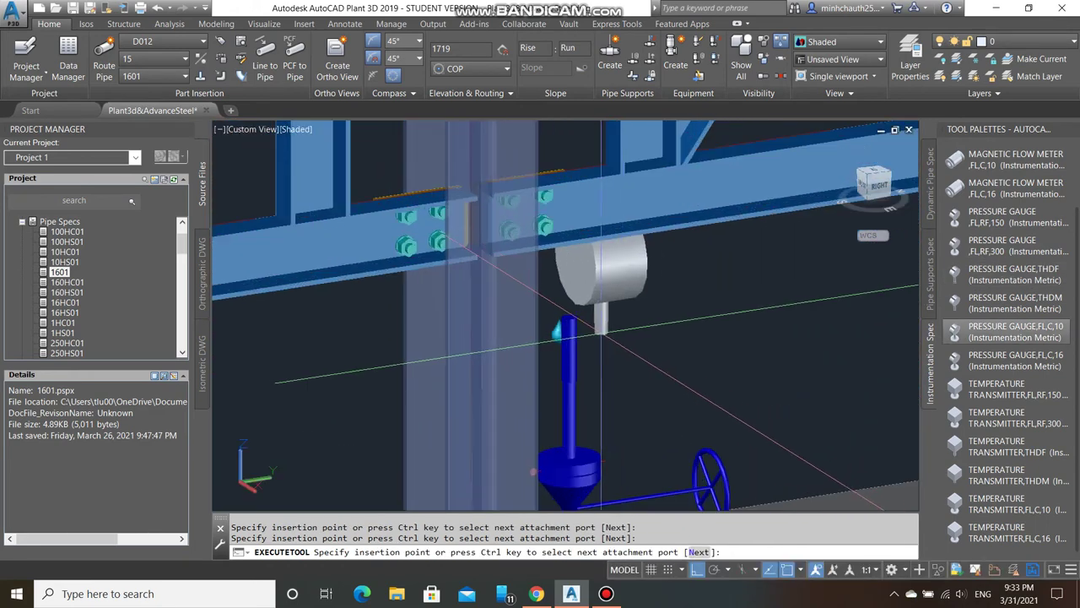
pyautogui.scroll(-3, 565, 320)
pyautogui.moveTo(565, 321)
pyautogui.keyDown('shift'); pyautogui.mouseDown(button='middle')
pyautogui.moveTo(902, 329)
pyautogui.moveTo(544, 335)
pyautogui.moveTo(591, 329)
pyautogui.mouseUp(button='middle'); pyautogui.keyUp('shift')
pyautogui.scroll(3, 545, 335)
pyautogui.scroll(-3, 550, 331)
pyautogui.scroll(3, 590, 329)
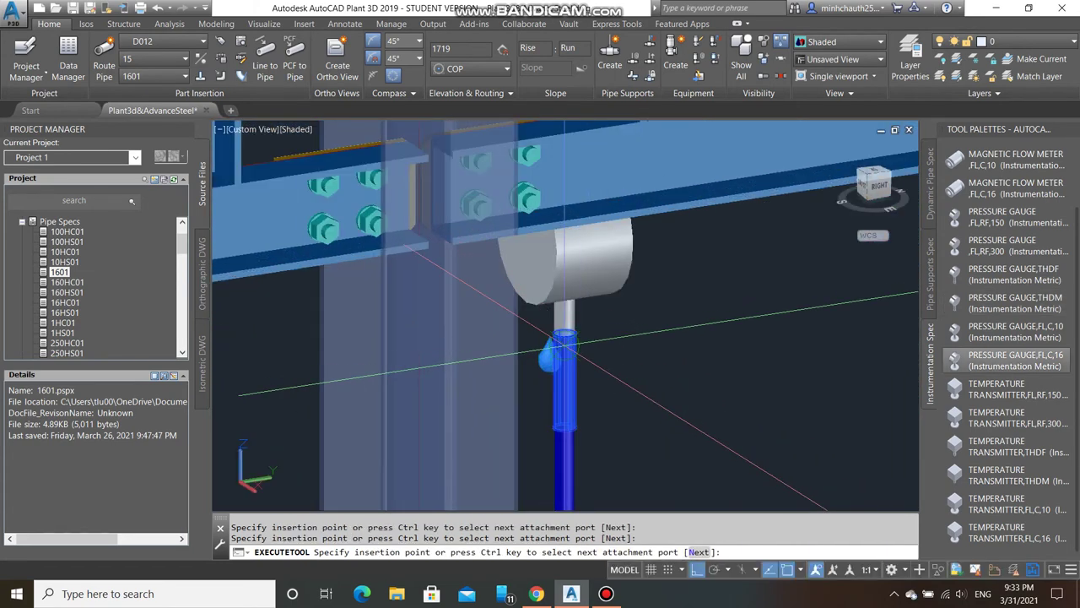
pyautogui.scroll(-3, 564, 341)
# - Place the gauge on the branch top under the beam with default rotation
pyautogui.keyDown('shift'); pyautogui.moveTo(564, 342); pyautogui.dragTo(432, 322, button='middle'); pyautogui.keyUp('shift')
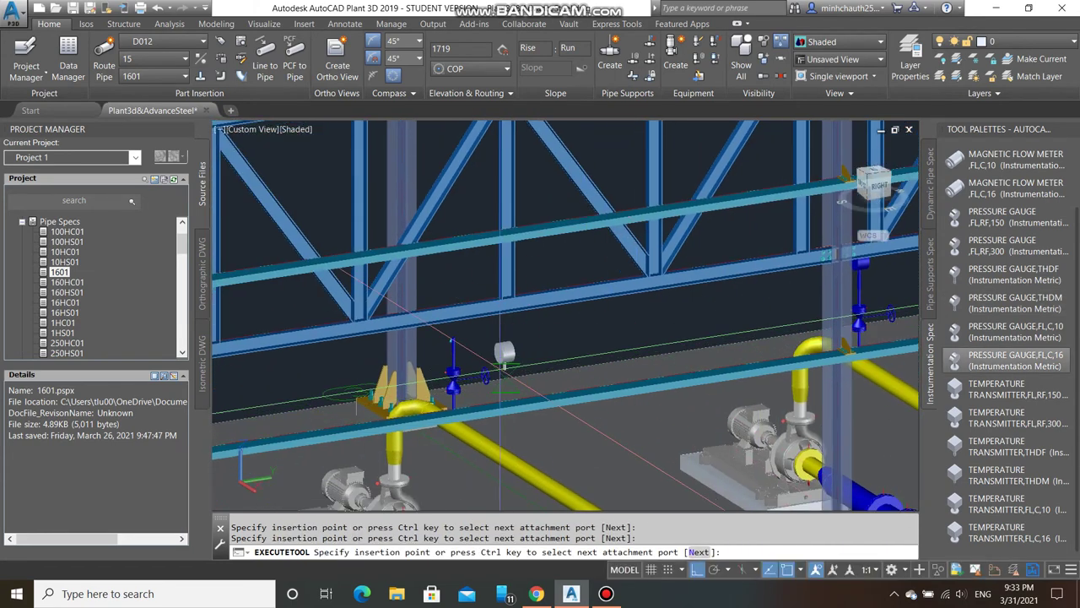
pyautogui.scroll(3, 432, 322)
pyautogui.scroll(-3, 432, 322)
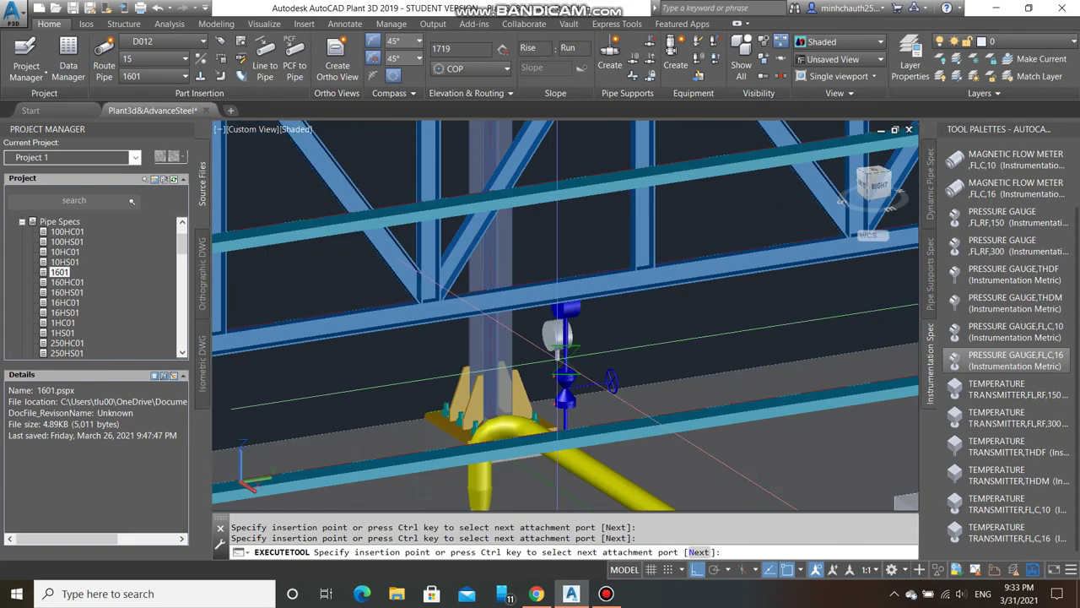
pyautogui.moveTo(432, 322); pyautogui.dragTo(708, 327, button='middle')
pyautogui.scroll(3, 708, 326)
pyautogui.scroll(3, 638, 325)
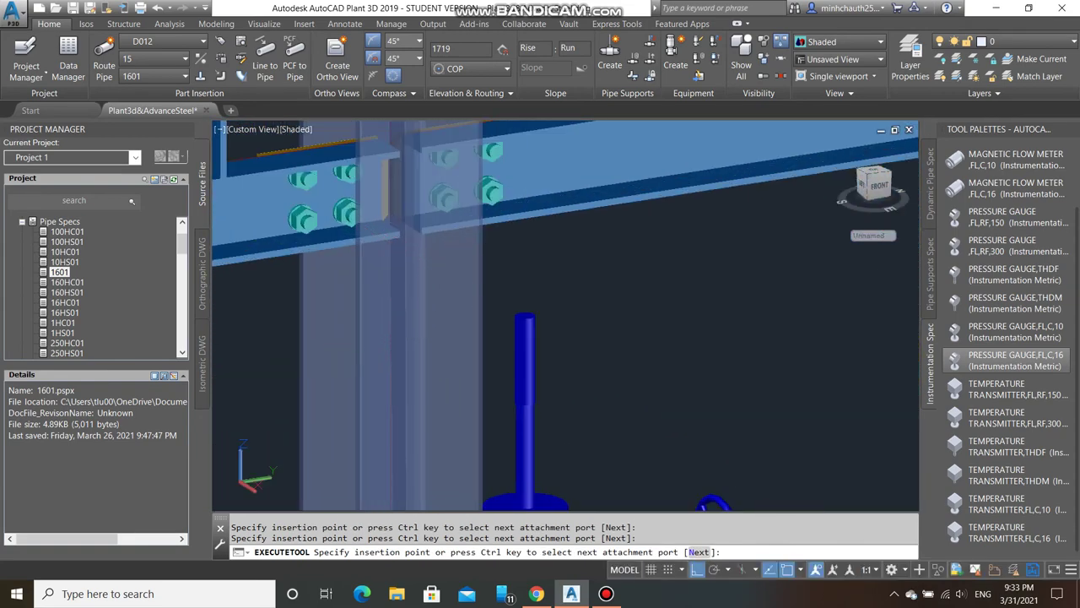
pyautogui.scroll(-3, 637, 325)
pyautogui.moveTo(637, 325); pyautogui.dragTo(550, 339, button='middle')
pyautogui.scroll(3, 545, 340)
pyautogui.scroll(-3, 518, 369)
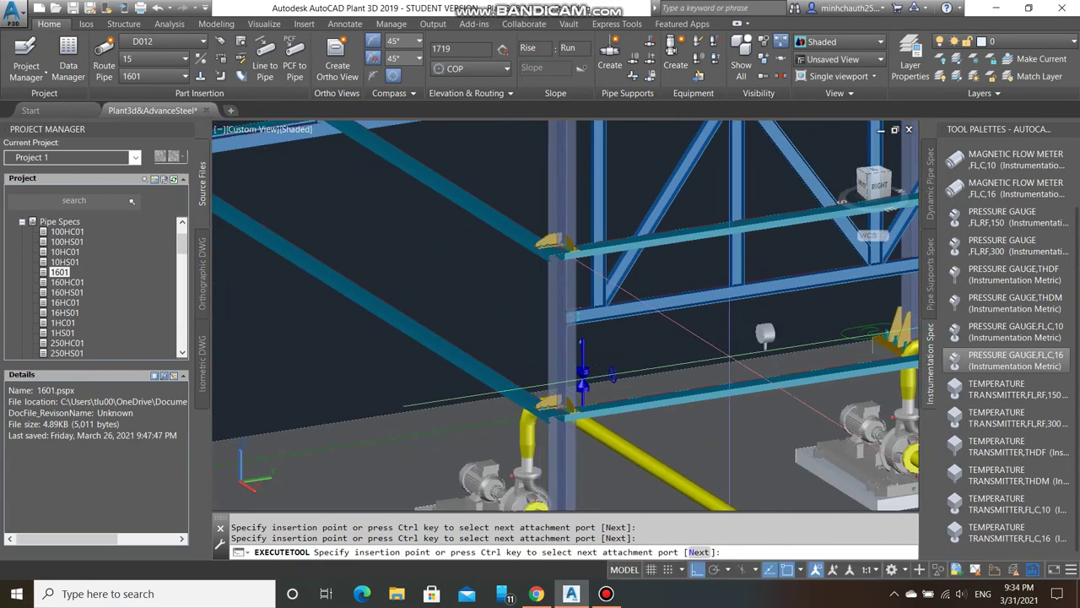
pyautogui.scroll(3, 550, 339)
pyautogui.click(550, 339)
pyautogui.press('Return')
pyautogui.scroll(-3, 545, 354)
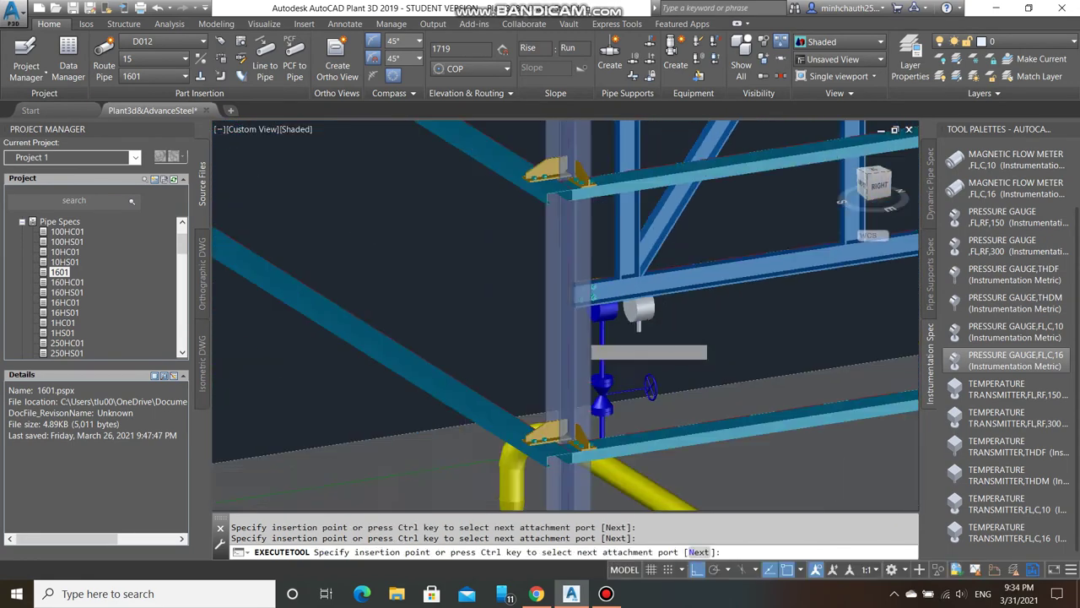
pyautogui.scroll(-3, 536, 371)
pyautogui.press('Escape')
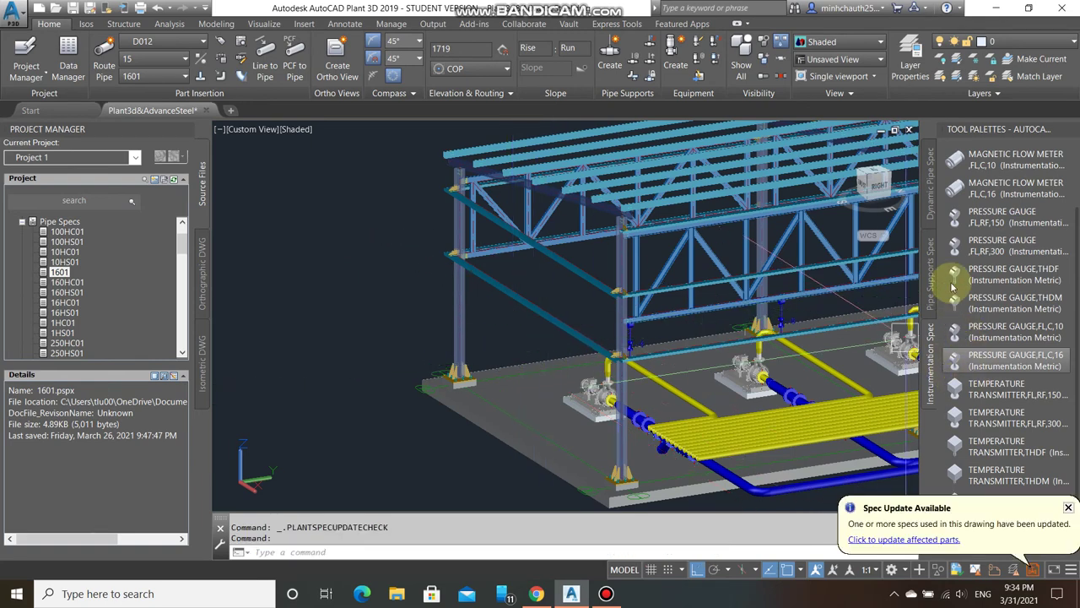
# - Show the Dynamic Pipe Spec fittings and valves and set the pipe size to 100
pyautogui.click(933, 199)
pyautogui.scroll(-5, 1002, 369)
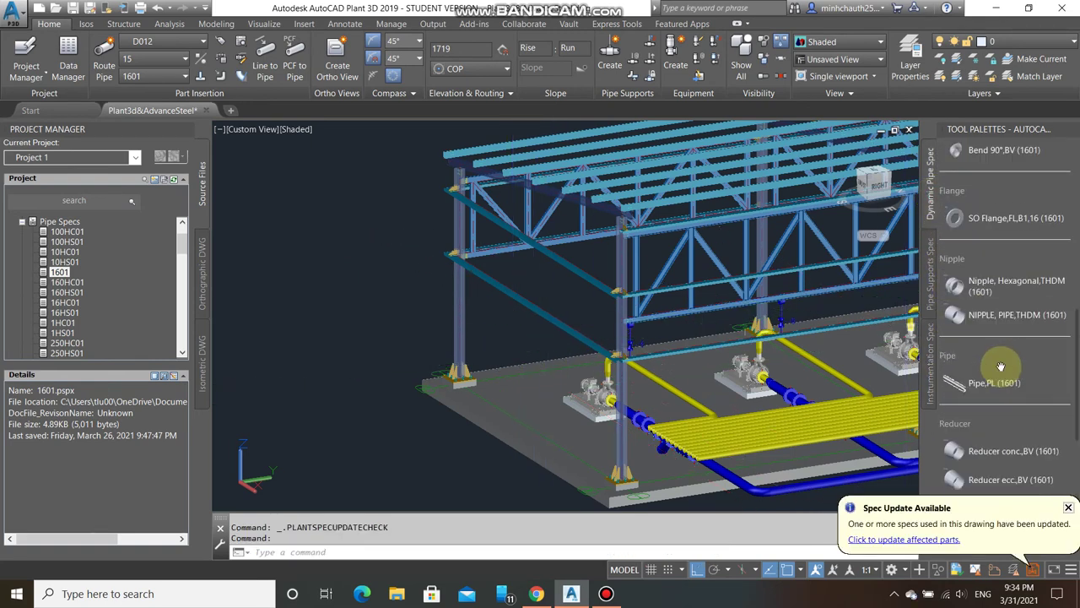
pyautogui.scroll(-5, 997, 375)
pyautogui.click(1067, 509)
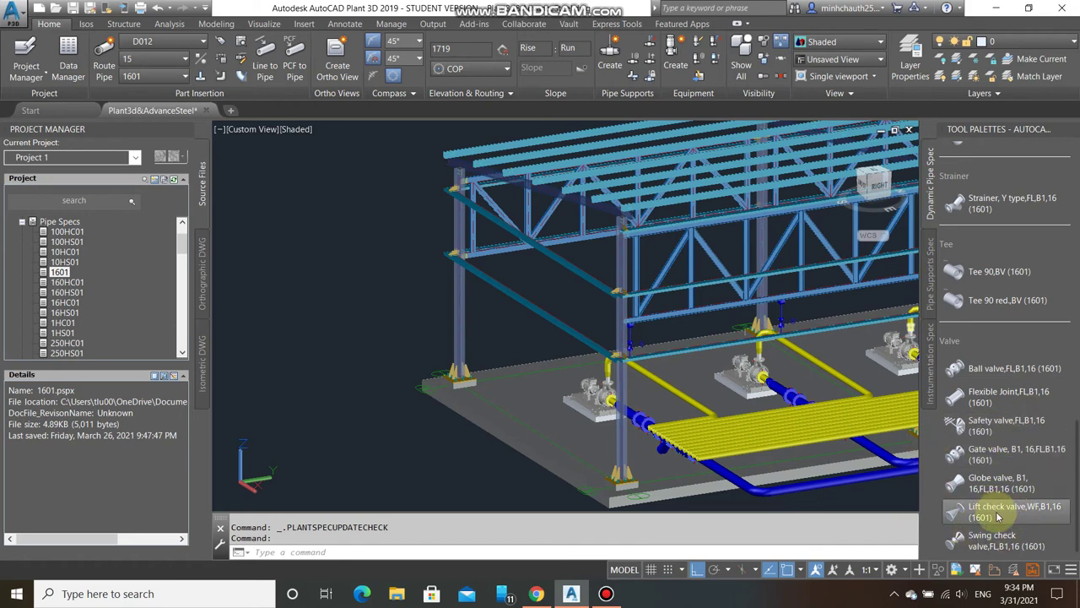
pyautogui.click(161, 66)
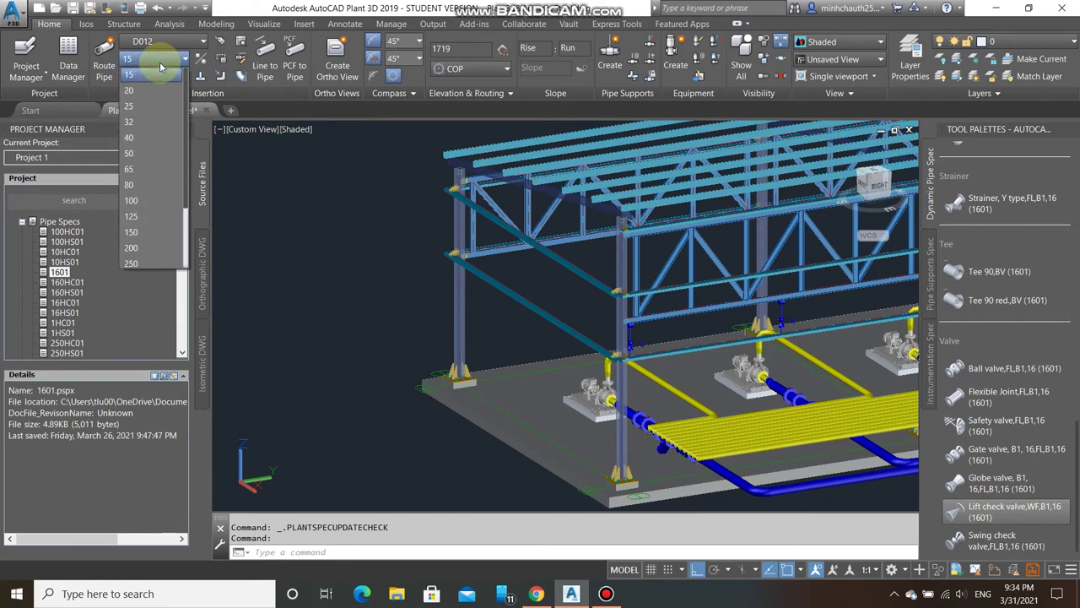
pyautogui.click(131, 201)
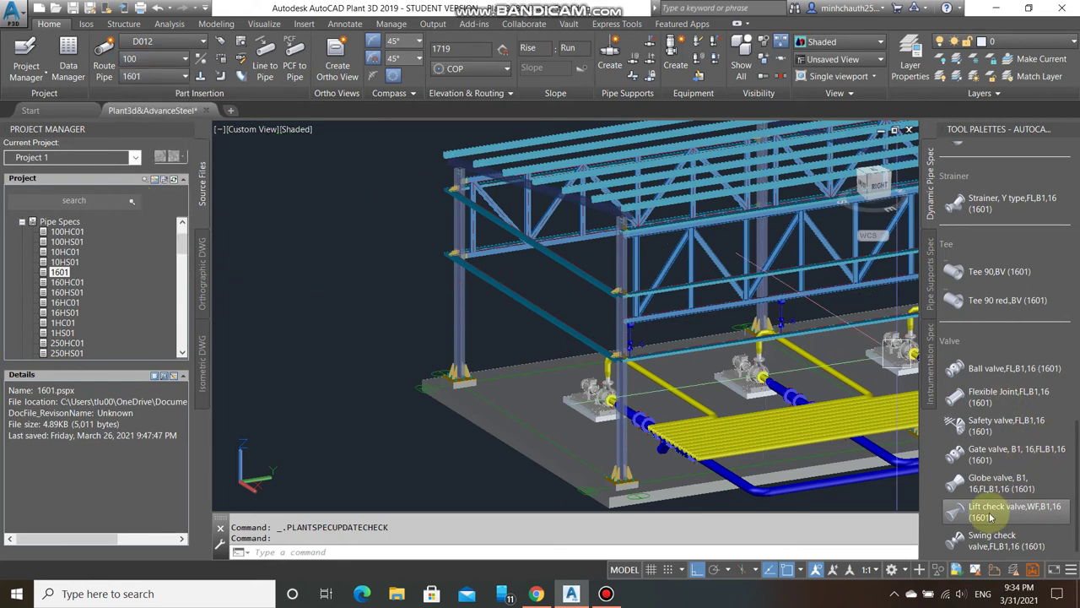
# - Place the first three lift check valves inline on yellow discharge pipes, default rotation
pyautogui.scroll(3, 641, 372)
pyautogui.scroll(3, 600, 329)
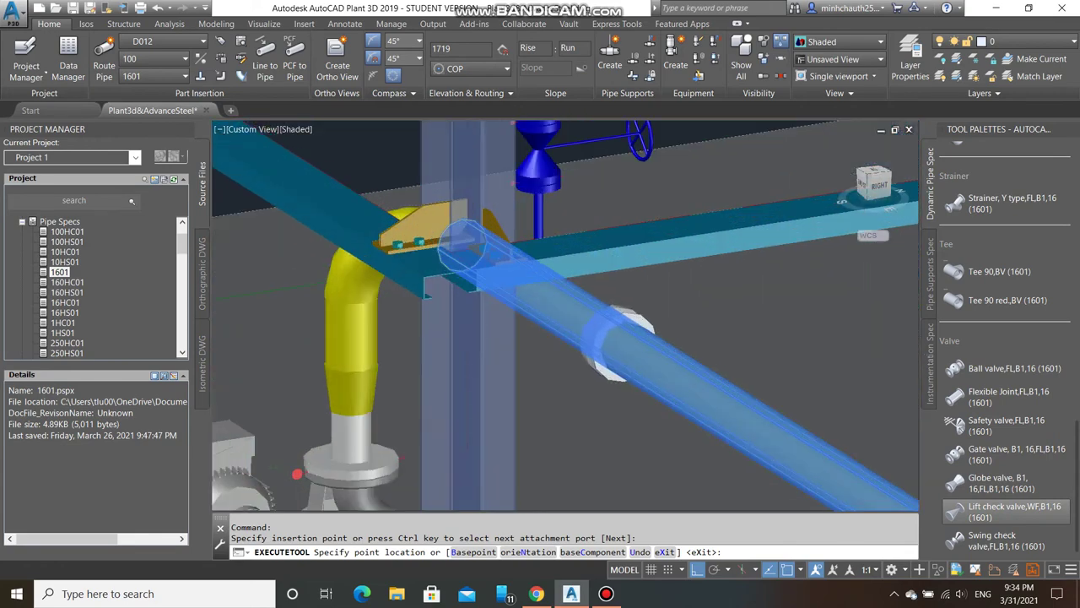
pyautogui.scroll(3, 595, 321)
pyautogui.click(595, 320)
pyautogui.press('Return')
pyautogui.scroll(-3, 675, 355)
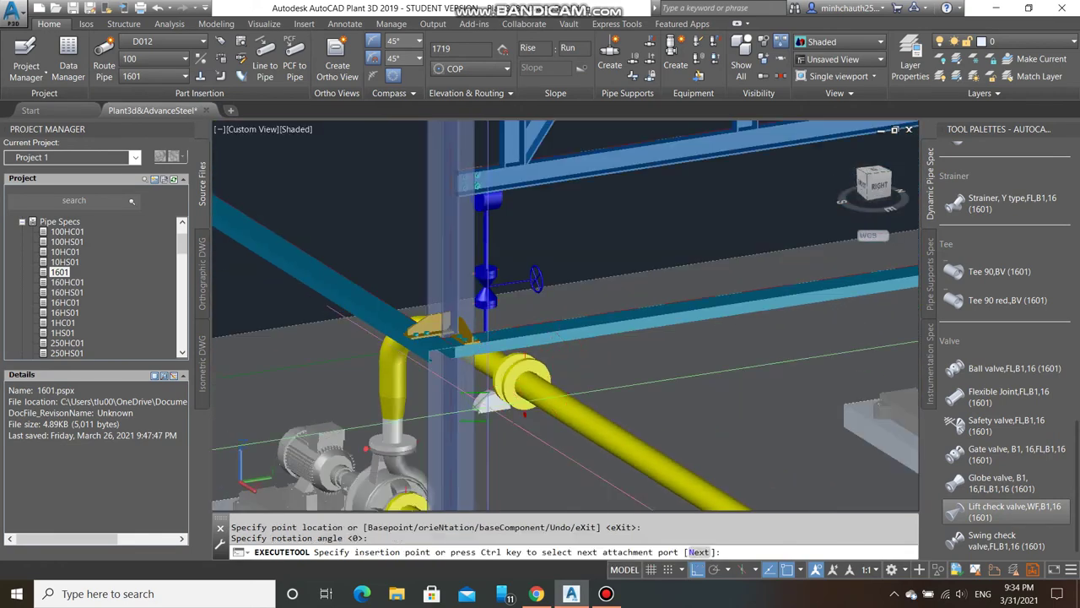
pyautogui.scroll(-3, 794, 391)
pyautogui.click(794, 391)
pyautogui.scroll(5, 721, 363)
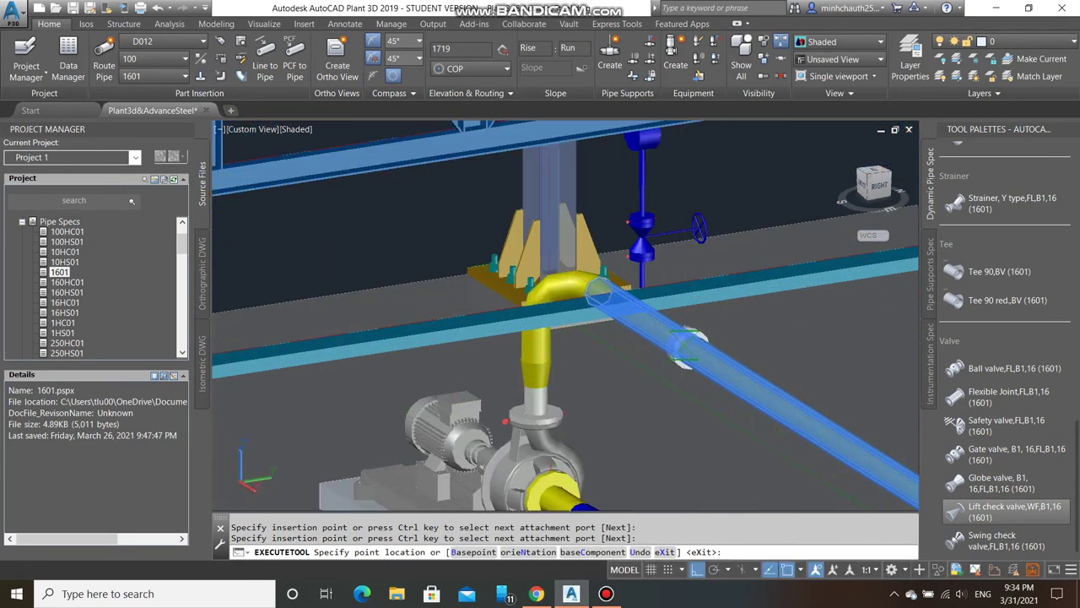
pyautogui.click(688, 341)
pyautogui.press('Return')
pyautogui.scroll(-3, 667, 342)
pyautogui.scroll(-3, 633, 338)
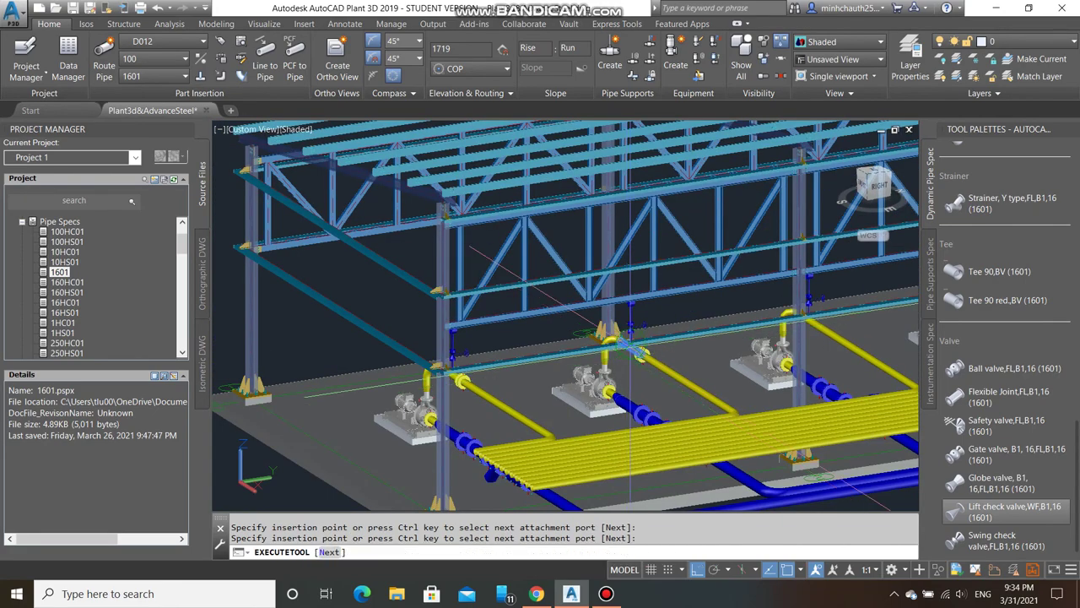
pyautogui.click(631, 342)
pyautogui.scroll(5, 620, 363)
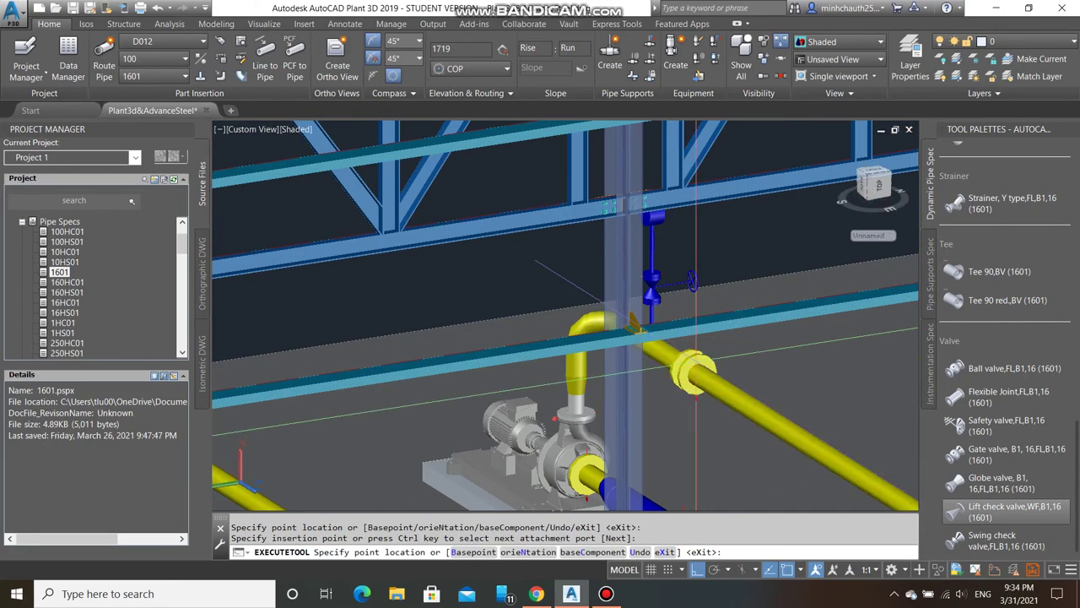
pyautogui.click(694, 371)
pyautogui.press('Return')
# - Insert four more lift check valves along the yellow discharge pipes past the pumps
pyautogui.scroll(-3, 642, 363)
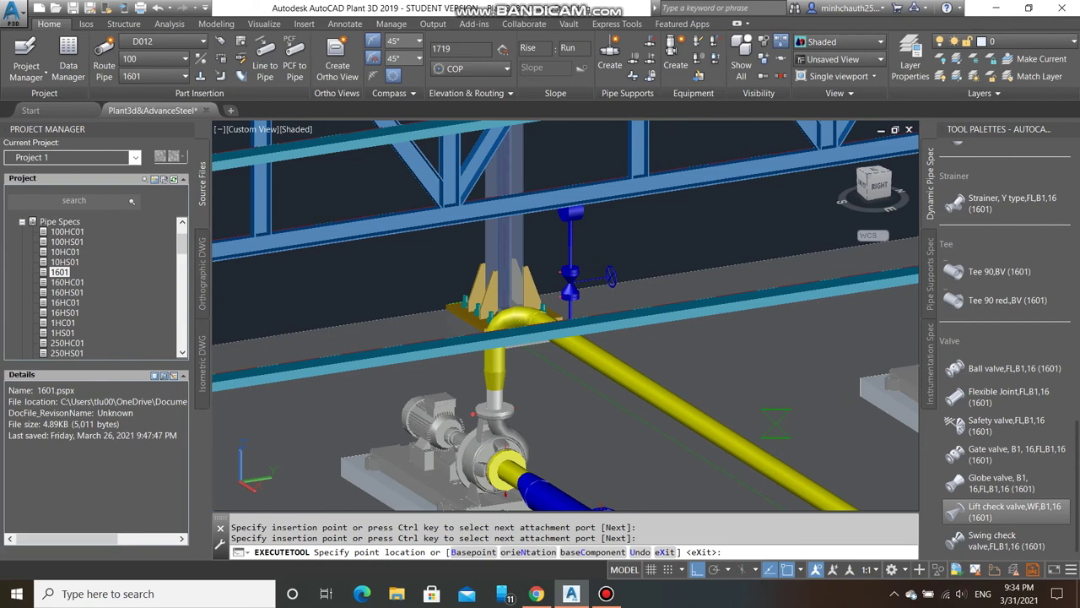
pyautogui.click(600, 376)
pyautogui.click(582, 334)
pyautogui.press('Return')
pyautogui.scroll(2, 719, 337)
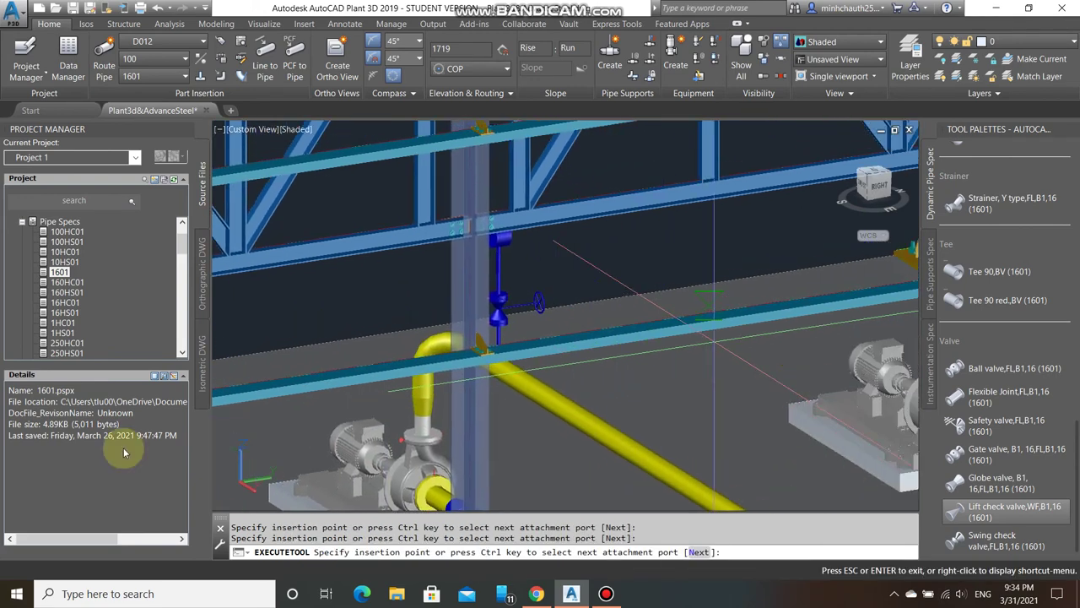
pyautogui.click(531, 387)
pyautogui.press('Return')
pyautogui.scroll(1, 665, 367)
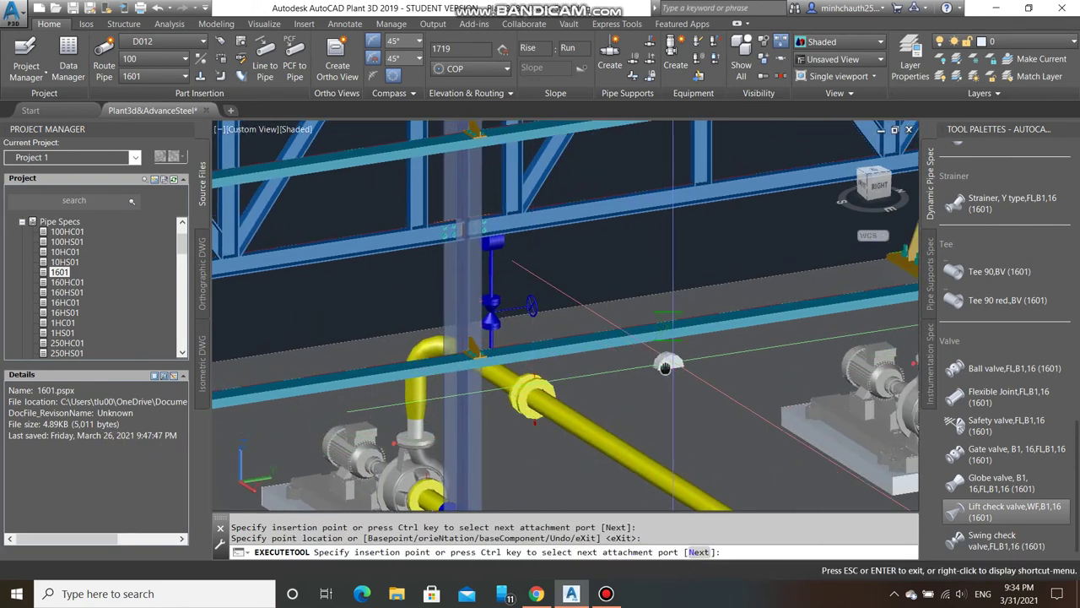
pyautogui.moveTo(665, 367); pyautogui.dragTo(570, 409, button='middle')
pyautogui.click(423, 424)
pyautogui.click(423, 426)
pyautogui.press('Return')
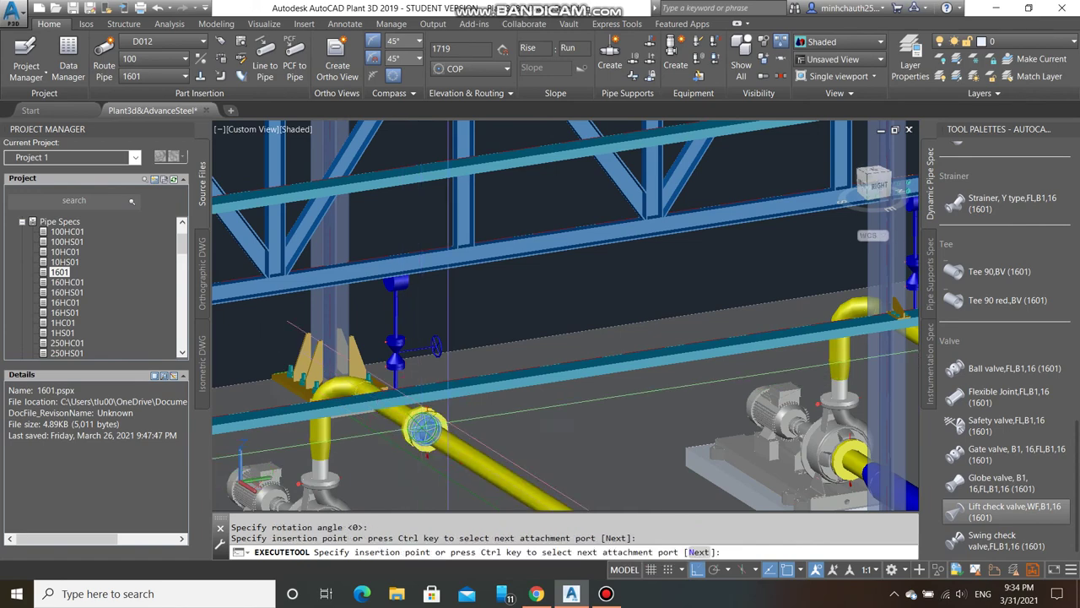
pyautogui.scroll(2, 507, 439)
pyautogui.click(557, 469)
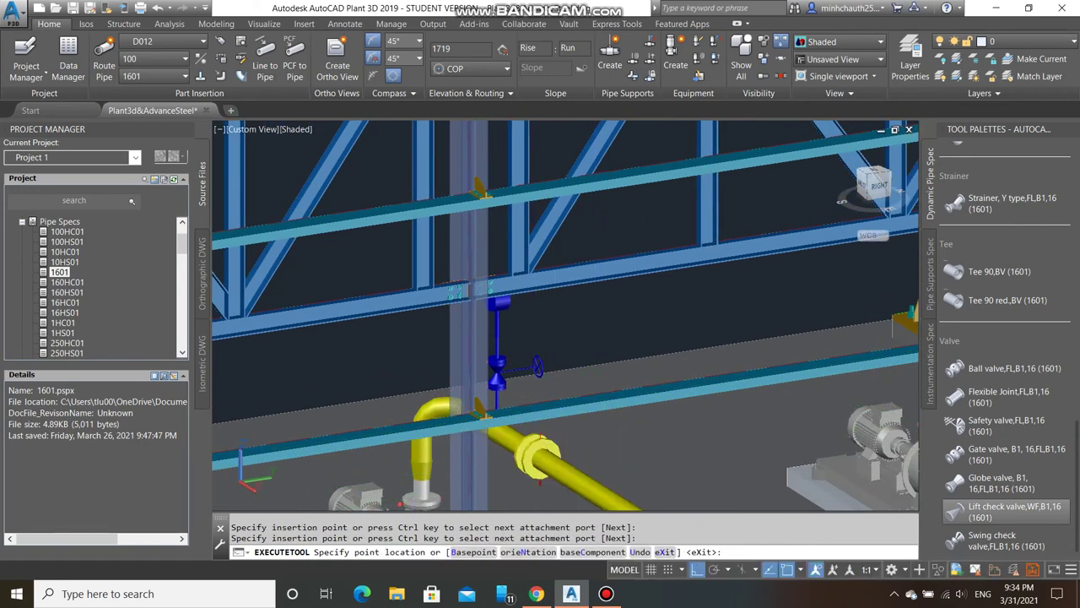
pyautogui.click(557, 469)
pyautogui.press('Return')
# - Fit lift check valves on the remaining yellow discharge pipes near the pump elbows
pyautogui.scroll(2, 506, 464)
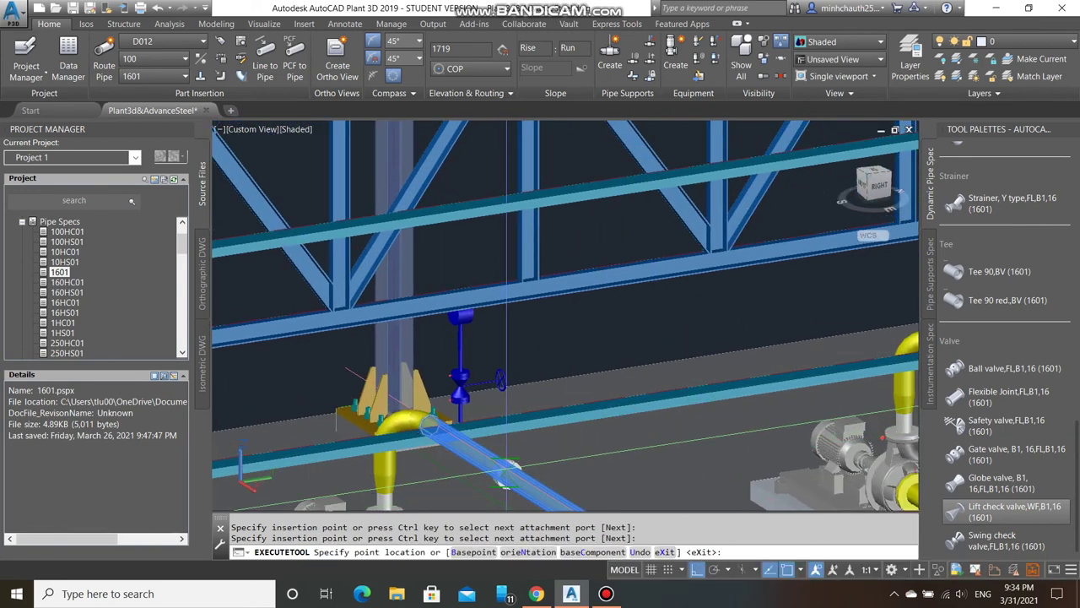
pyautogui.click(506, 468)
pyautogui.press('Return')
pyautogui.moveTo(520, 469); pyautogui.dragTo(650, 414, button='middle')
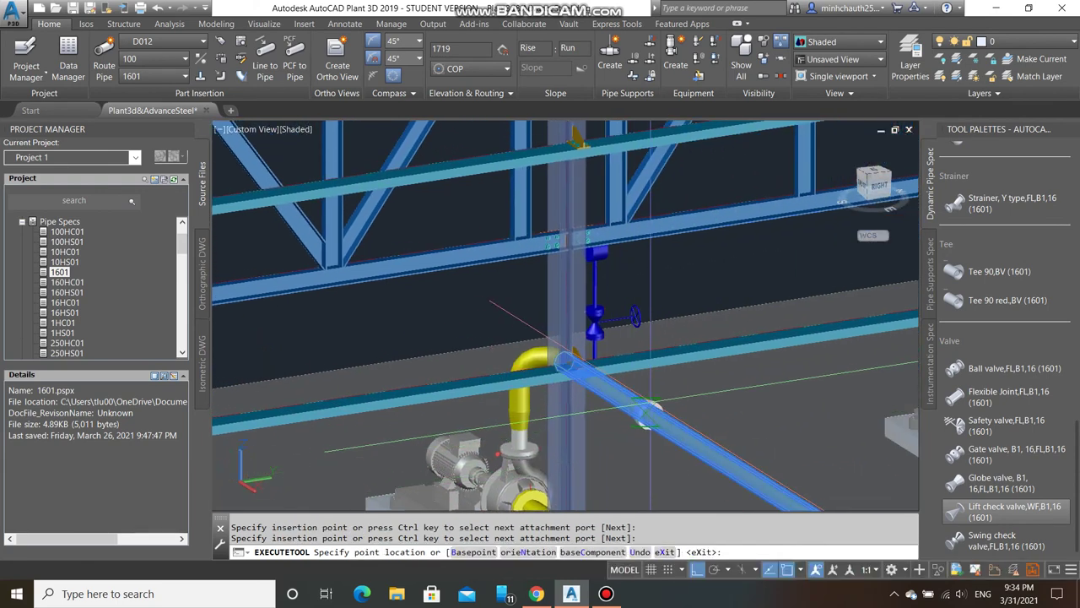
pyautogui.click(637, 404)
pyautogui.press('Return')
pyautogui.scroll(-3, 640, 380)
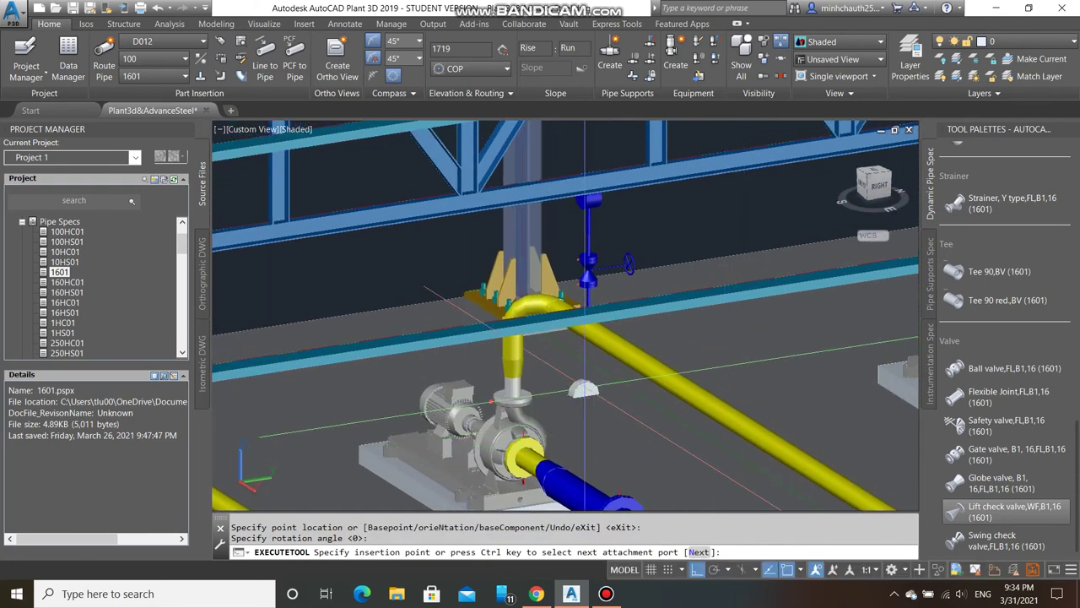
pyautogui.click(632, 351)
pyautogui.press('Return')
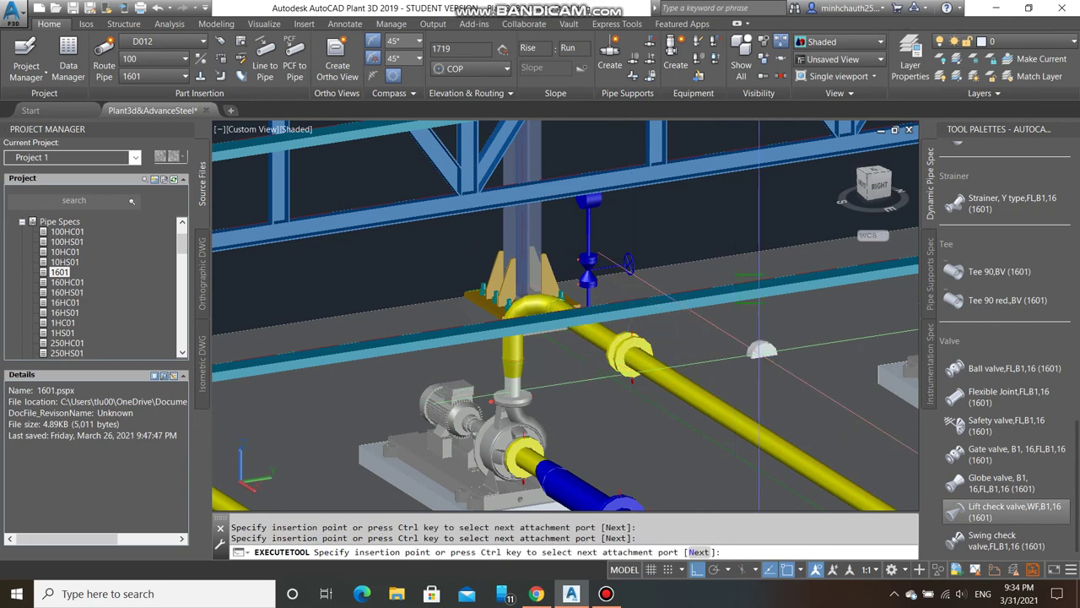
pyautogui.keyDown('shift'); pyautogui.moveTo(631, 351); pyautogui.dragTo(676, 371, button='middle'); pyautogui.keyUp('shift')
pyautogui.click(680, 371)
pyautogui.press('Return')
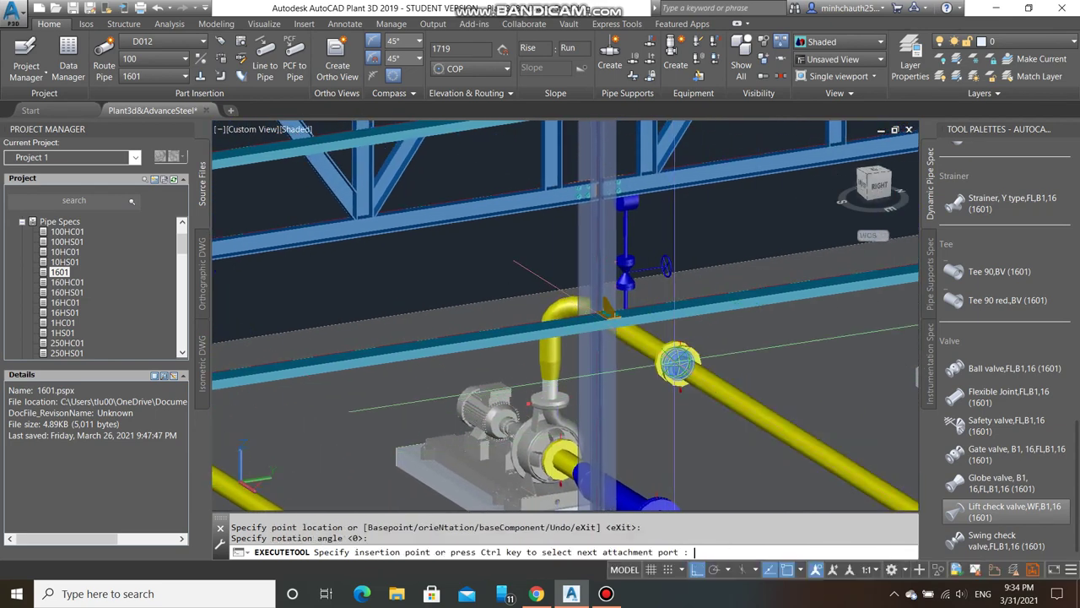
pyautogui.keyDown('shift'); pyautogui.moveTo(794, 374); pyautogui.dragTo(780, 291, button='middle'); pyautogui.keyUp('shift')
pyautogui.click(660, 382)
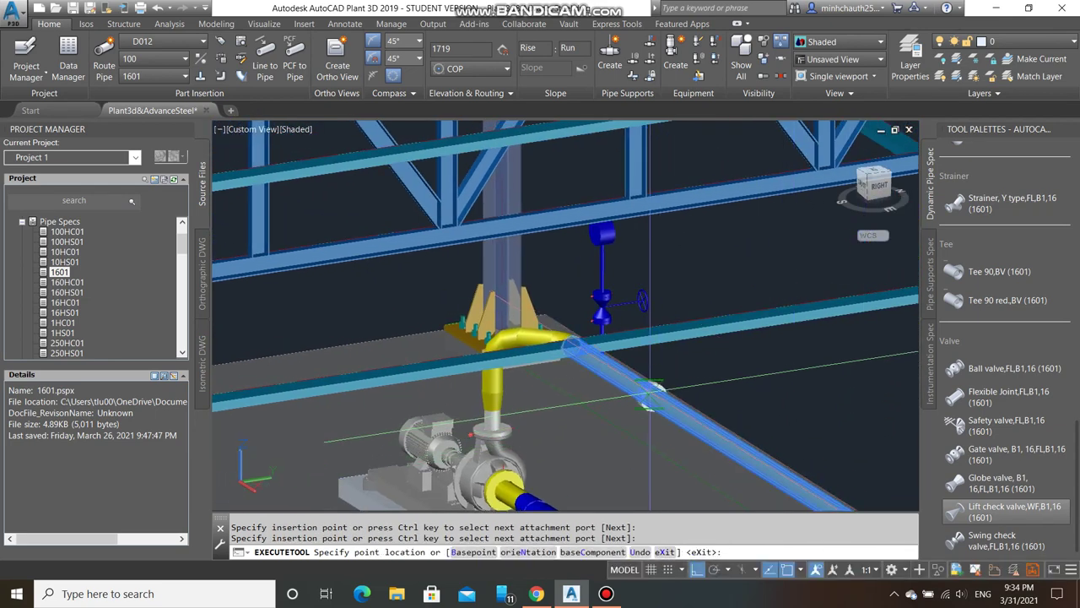
pyautogui.click(652, 392)
pyautogui.click(582, 338)
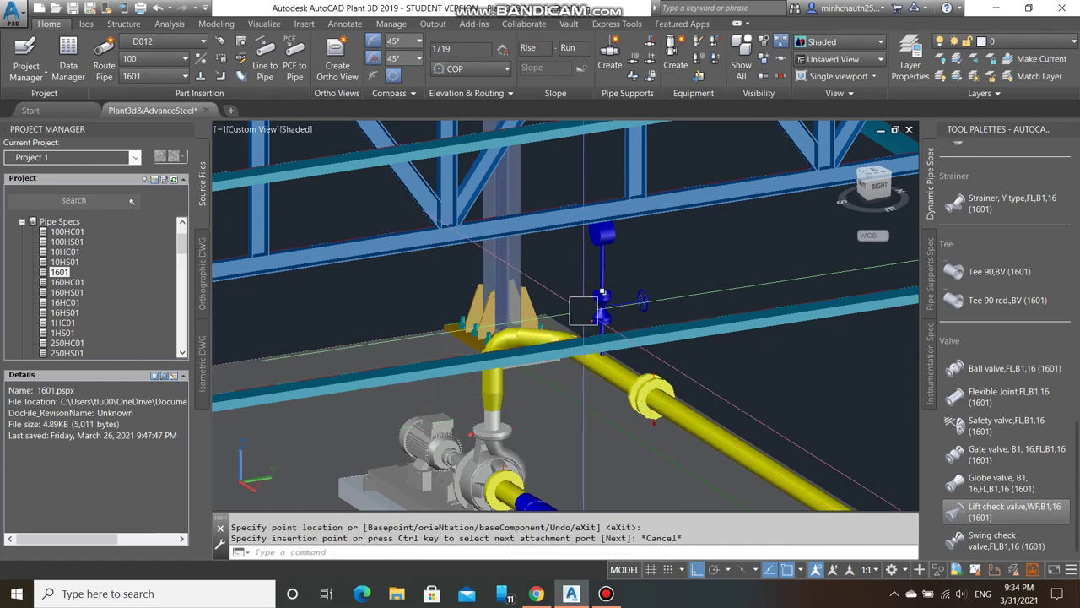
pyautogui.scroll(-2, 584, 310)
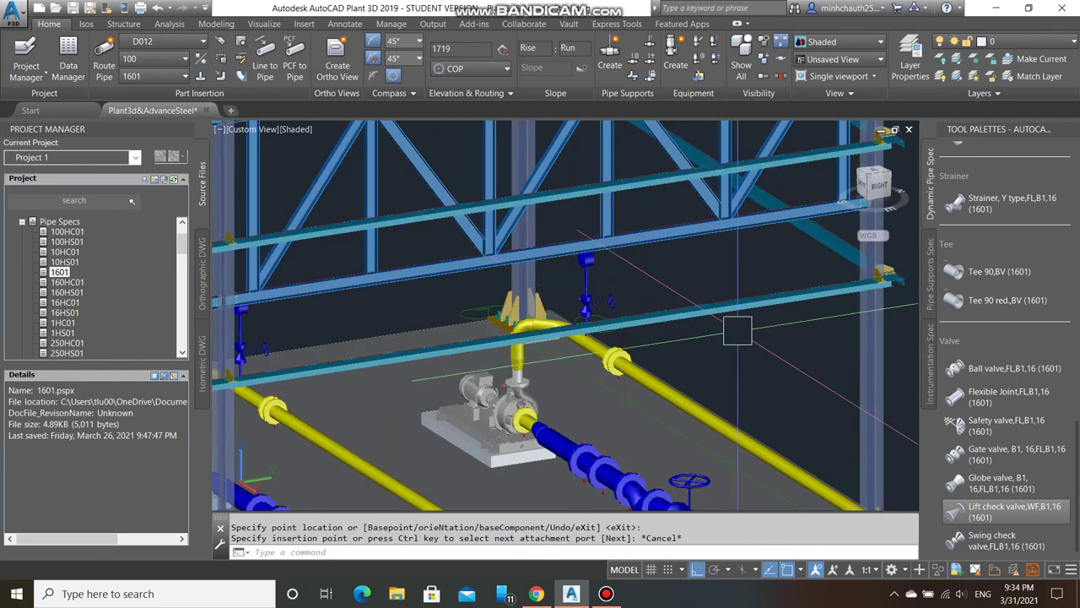
# - Insert a size 100 globe valve inline on the first pump pipe
pyautogui.click(996, 488)
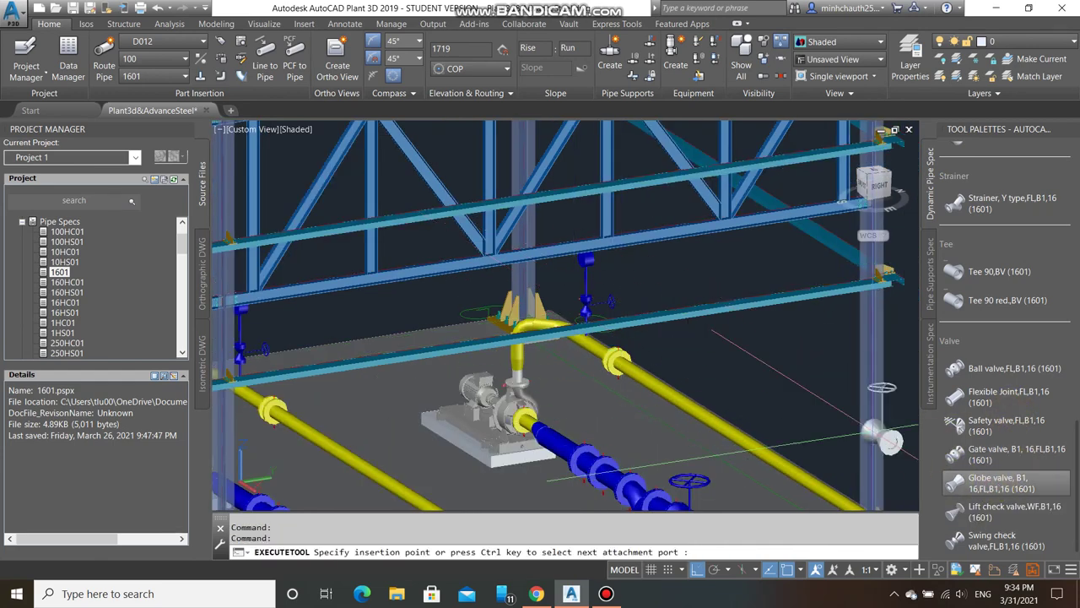
pyautogui.moveTo(785, 403); pyautogui.dragTo(743, 386, button='middle')
pyautogui.scroll(3, 700, 384)
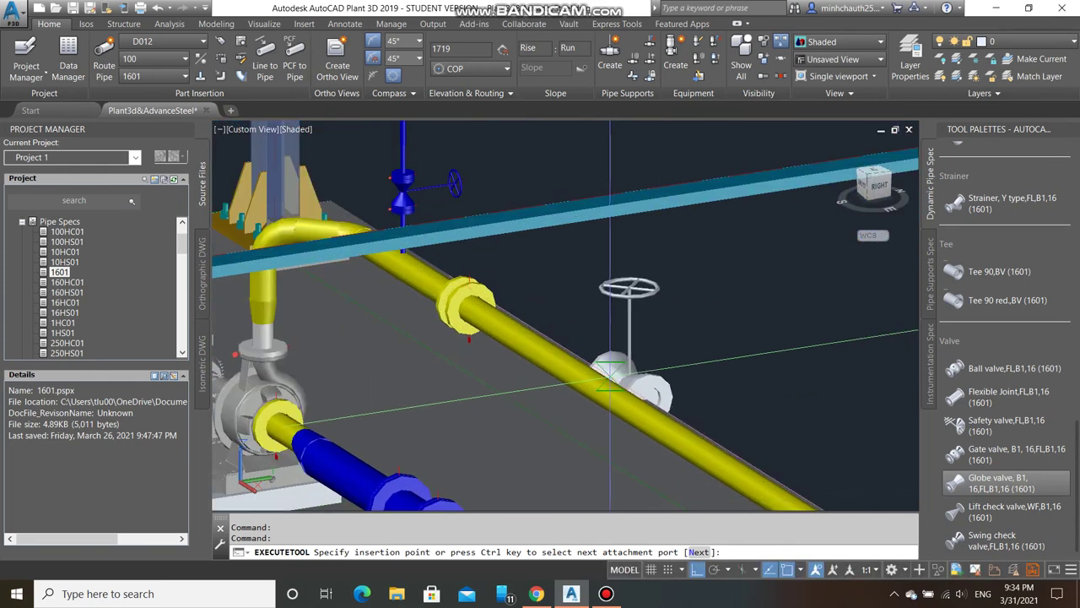
pyautogui.click(584, 384)
pyautogui.scroll(-2, 584, 384)
pyautogui.click(579, 380)
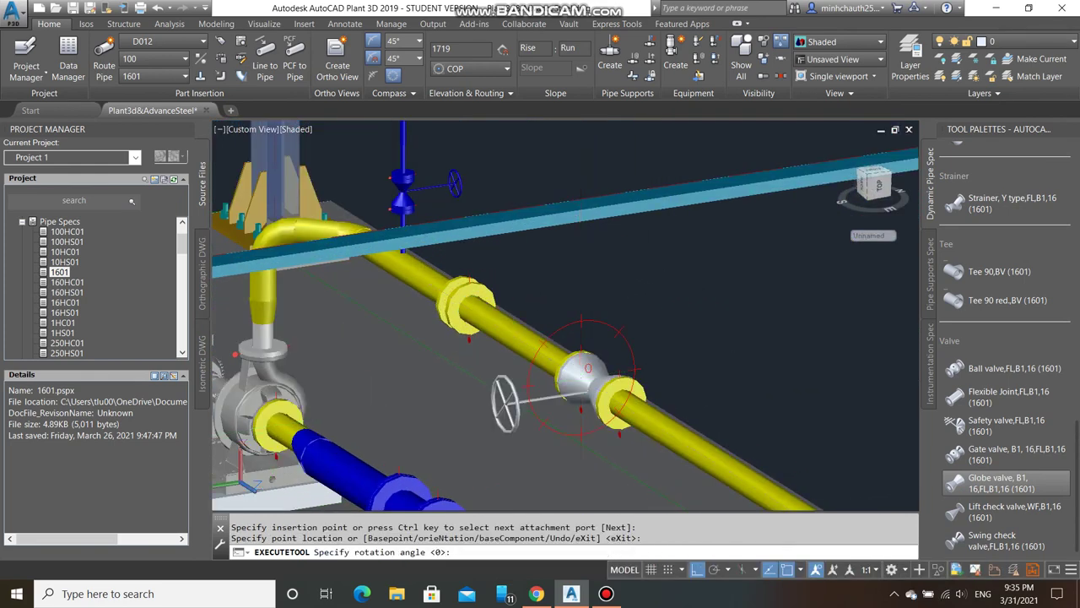
pyautogui.press('Return')
# - Place two more globe valves on the yellow discharge pipe near the pump
pyautogui.moveTo(591, 380); pyautogui.dragTo(834, 452, button='middle')
pyautogui.scroll(-2, 834, 452)
pyautogui.click(482, 287)
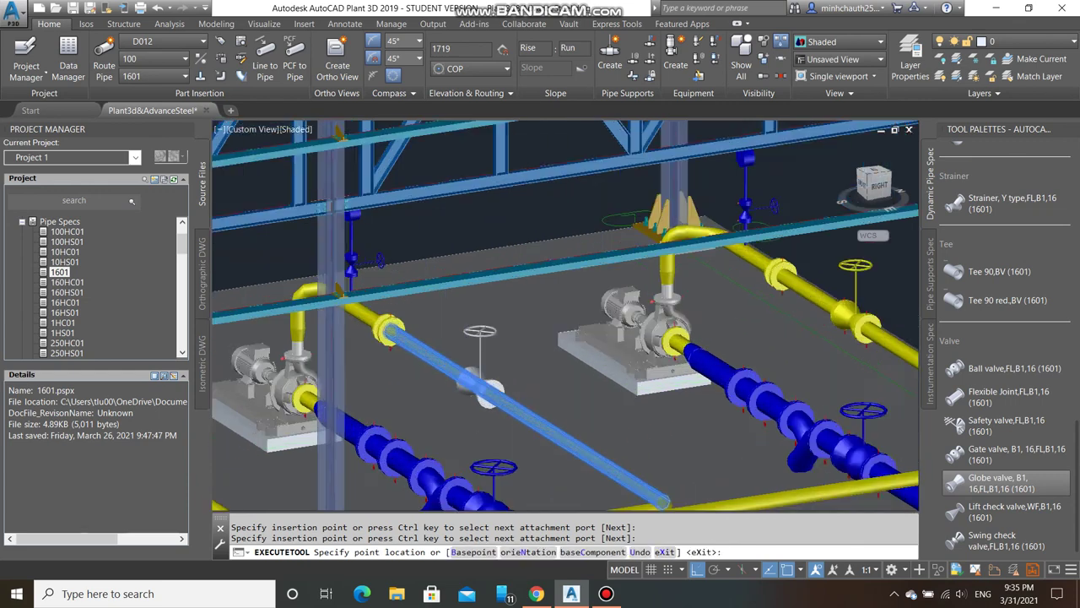
pyautogui.scroll(2, 482, 287)
pyautogui.click(434, 358)
pyautogui.moveTo(432, 359)
pyautogui.keyDown('shift'); pyautogui.mouseDown(button='middle')
pyautogui.moveTo(298, 371)
pyautogui.moveTo(564, 395)
pyautogui.mouseUp(button='middle'); pyautogui.keyUp('shift')
pyautogui.press('Return')
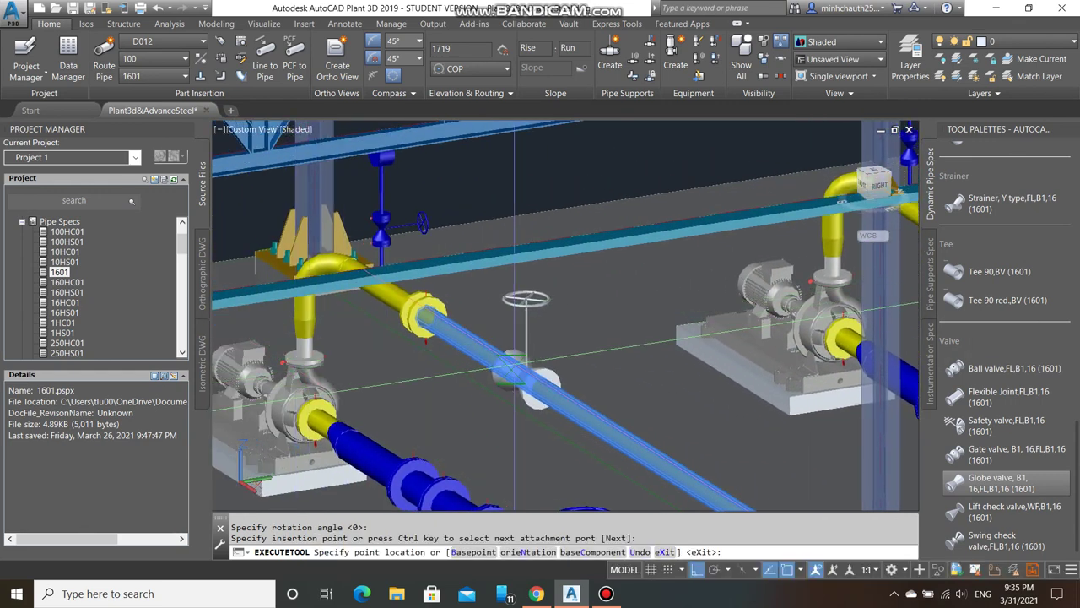
pyautogui.click(515, 372)
pyautogui.press('Return')
pyautogui.scroll(-3, 591, 355)
pyautogui.scroll(-2, 608, 342)
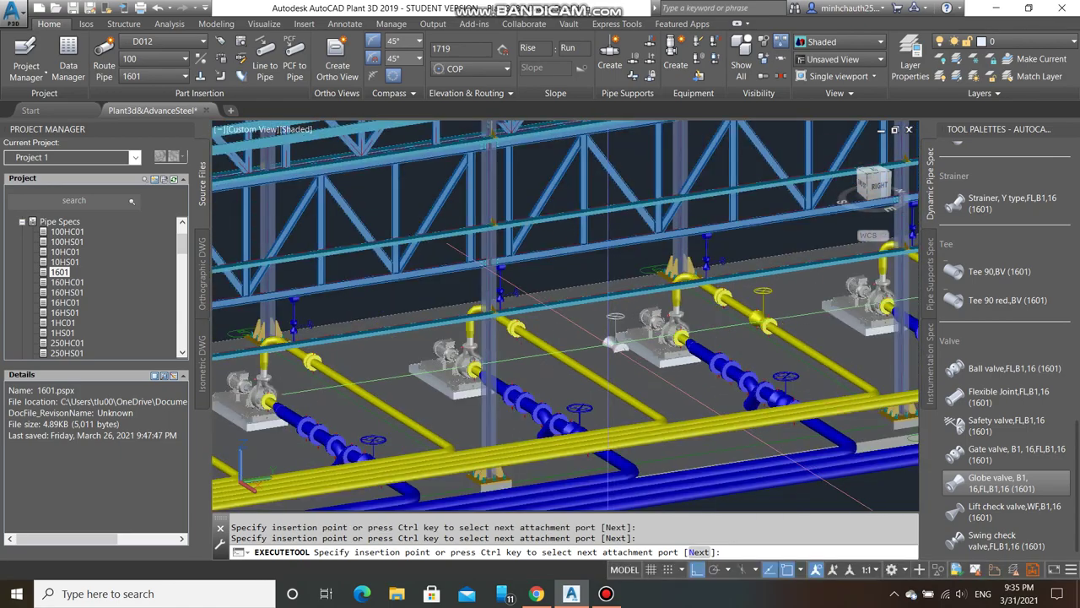